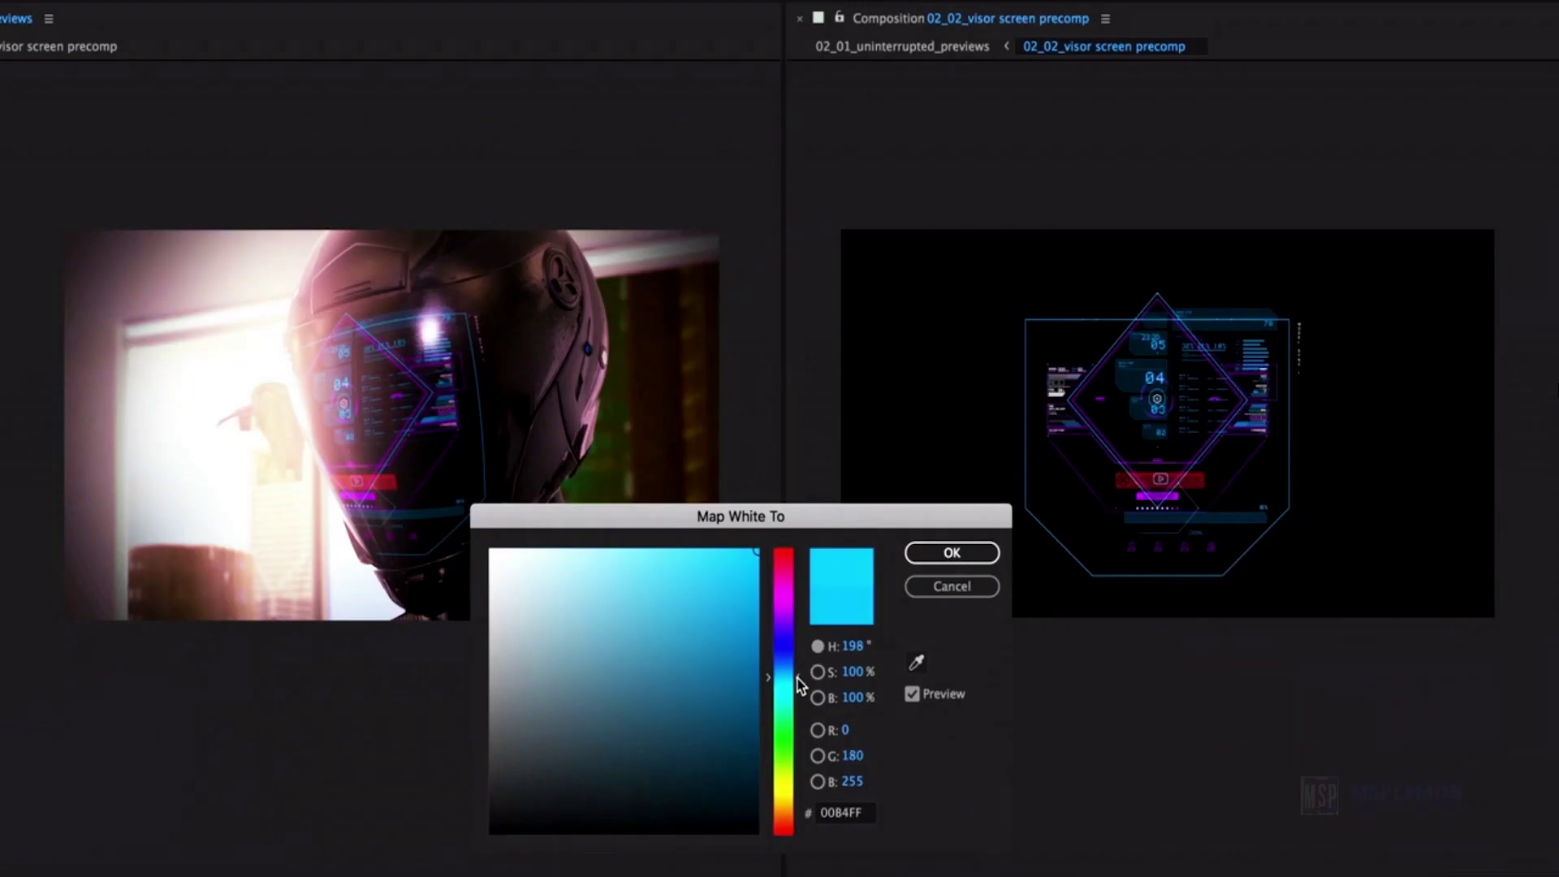
Launch Adobe After Effects CC 2018 from the Windows Start menu
left_click_drag(798, 686, 798, 714)
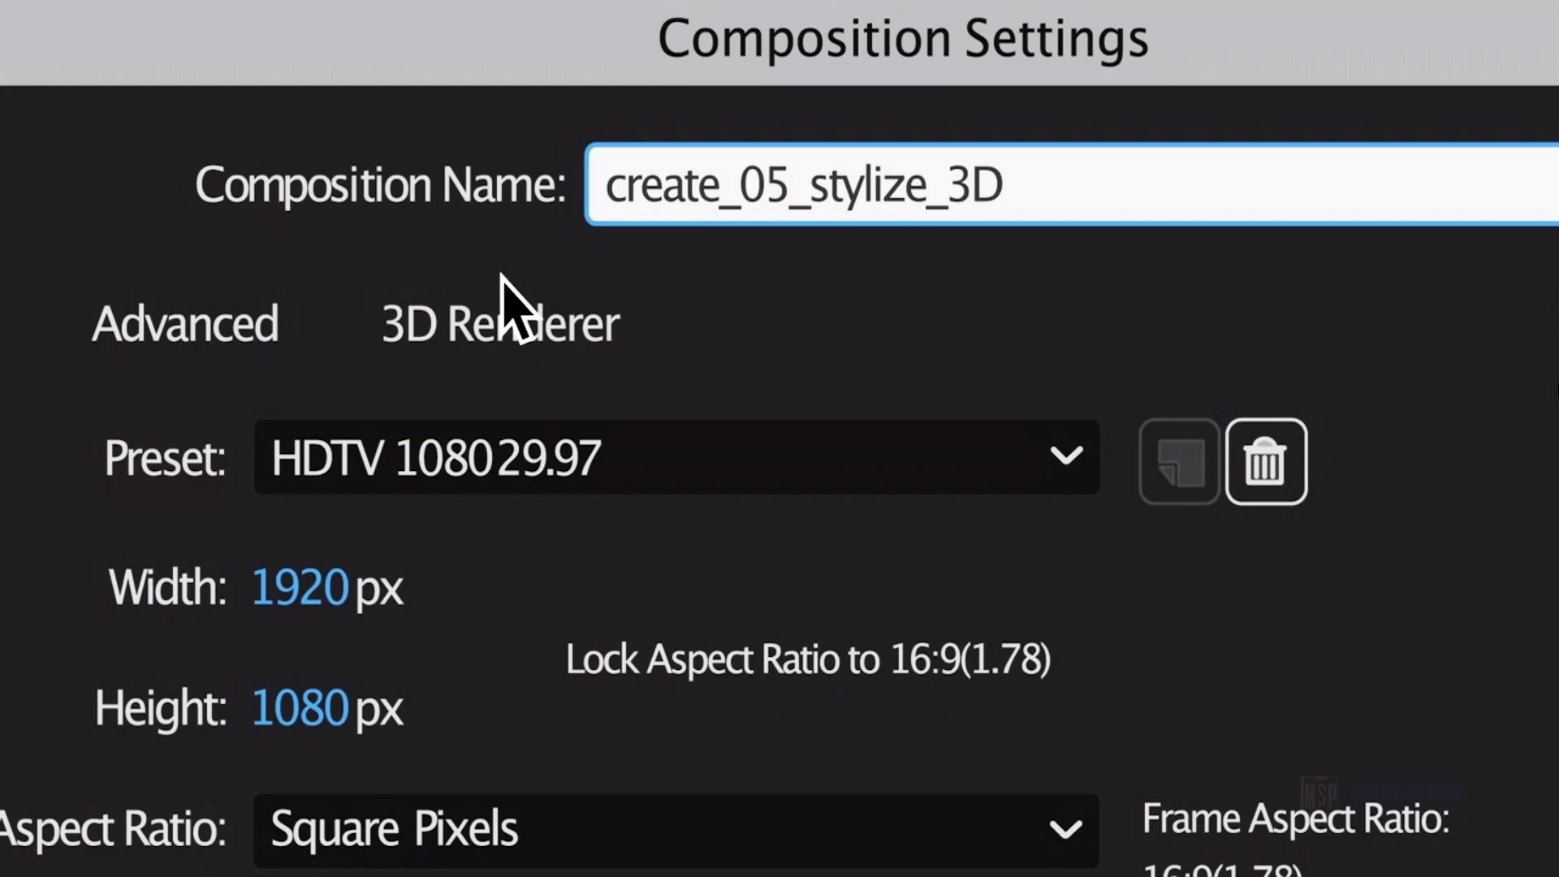
left_click(504, 316)
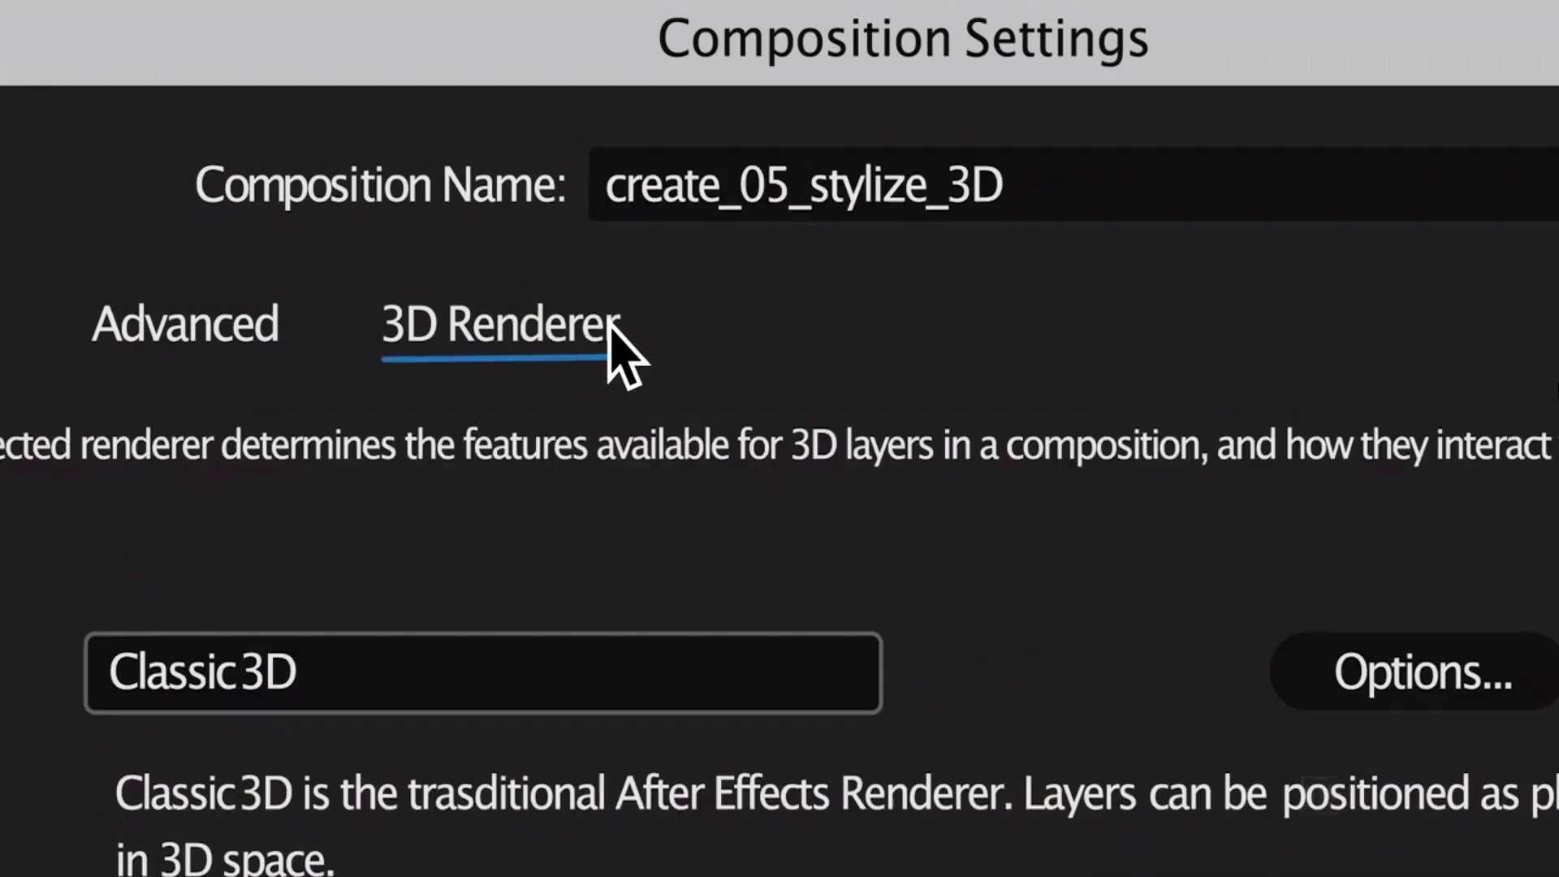
left_click(836, 690)
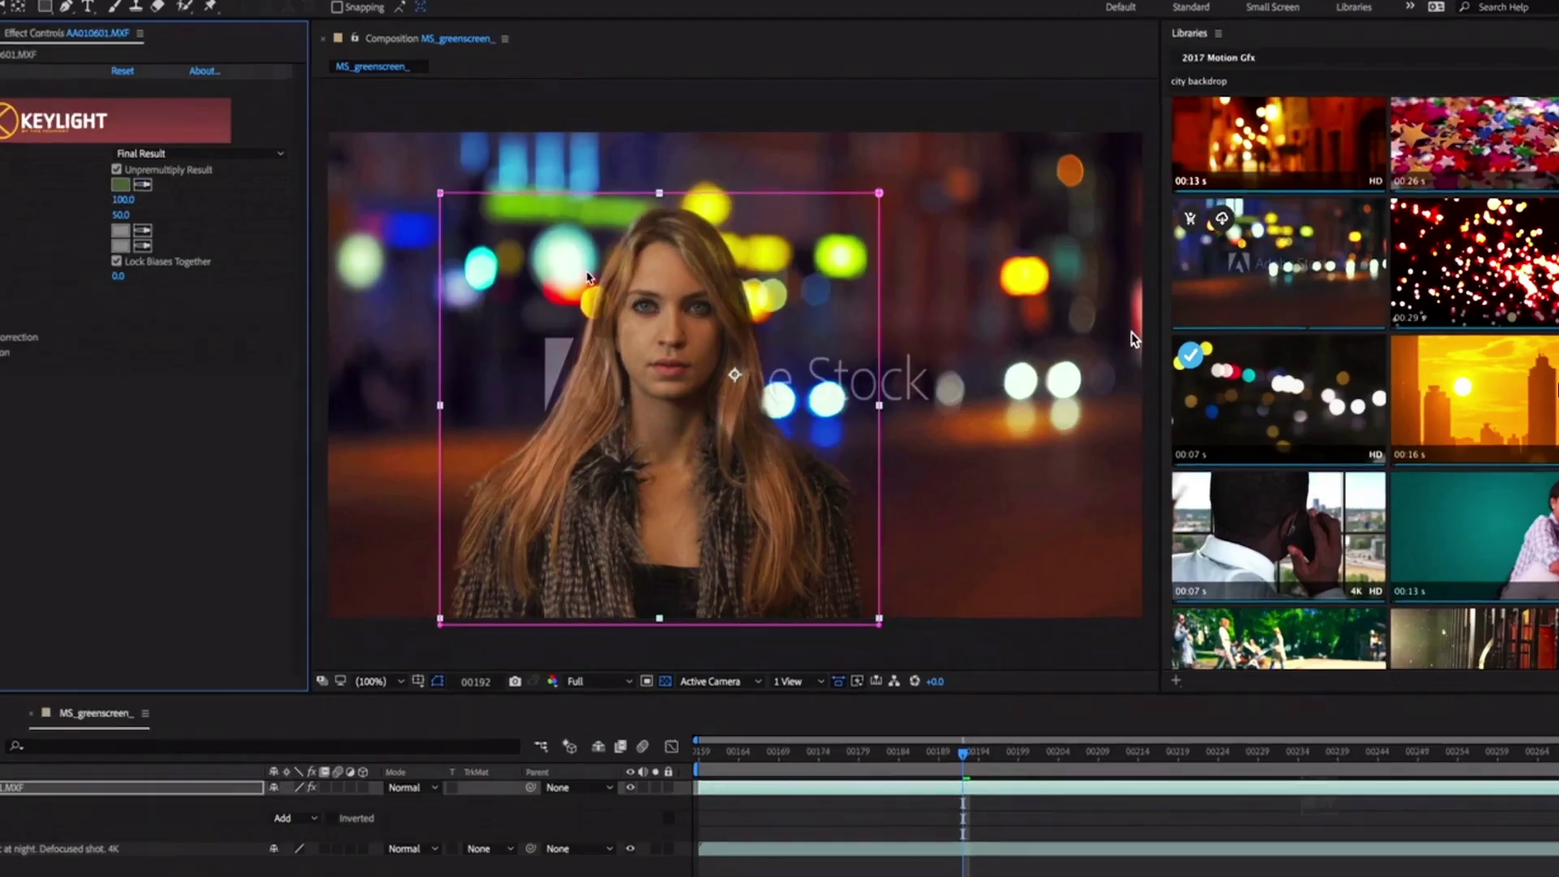
mouse_move(848, 638)
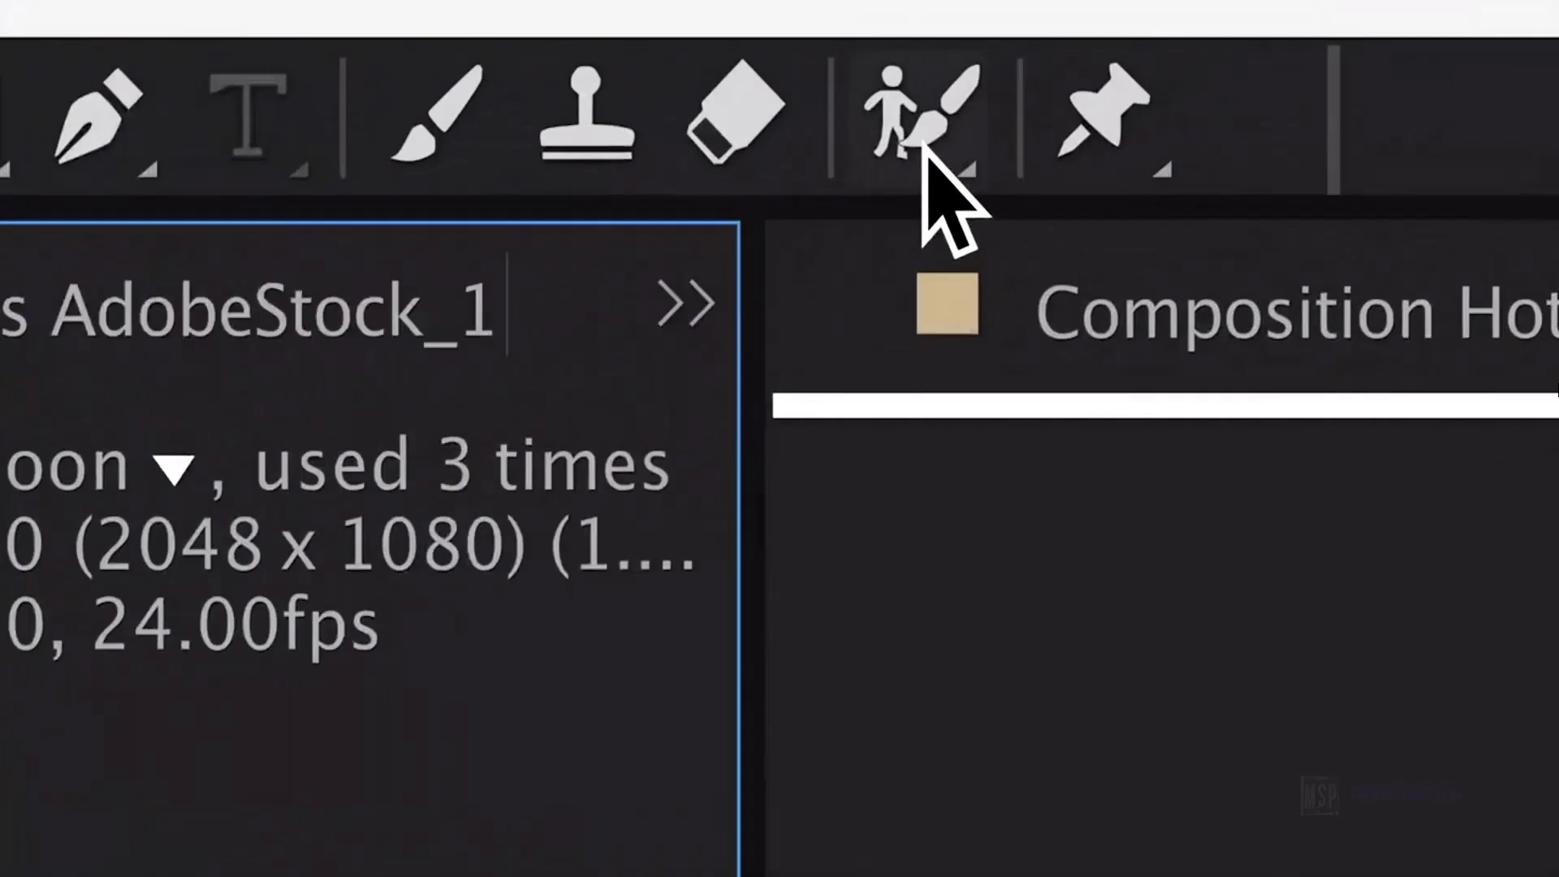
left_click(923, 146)
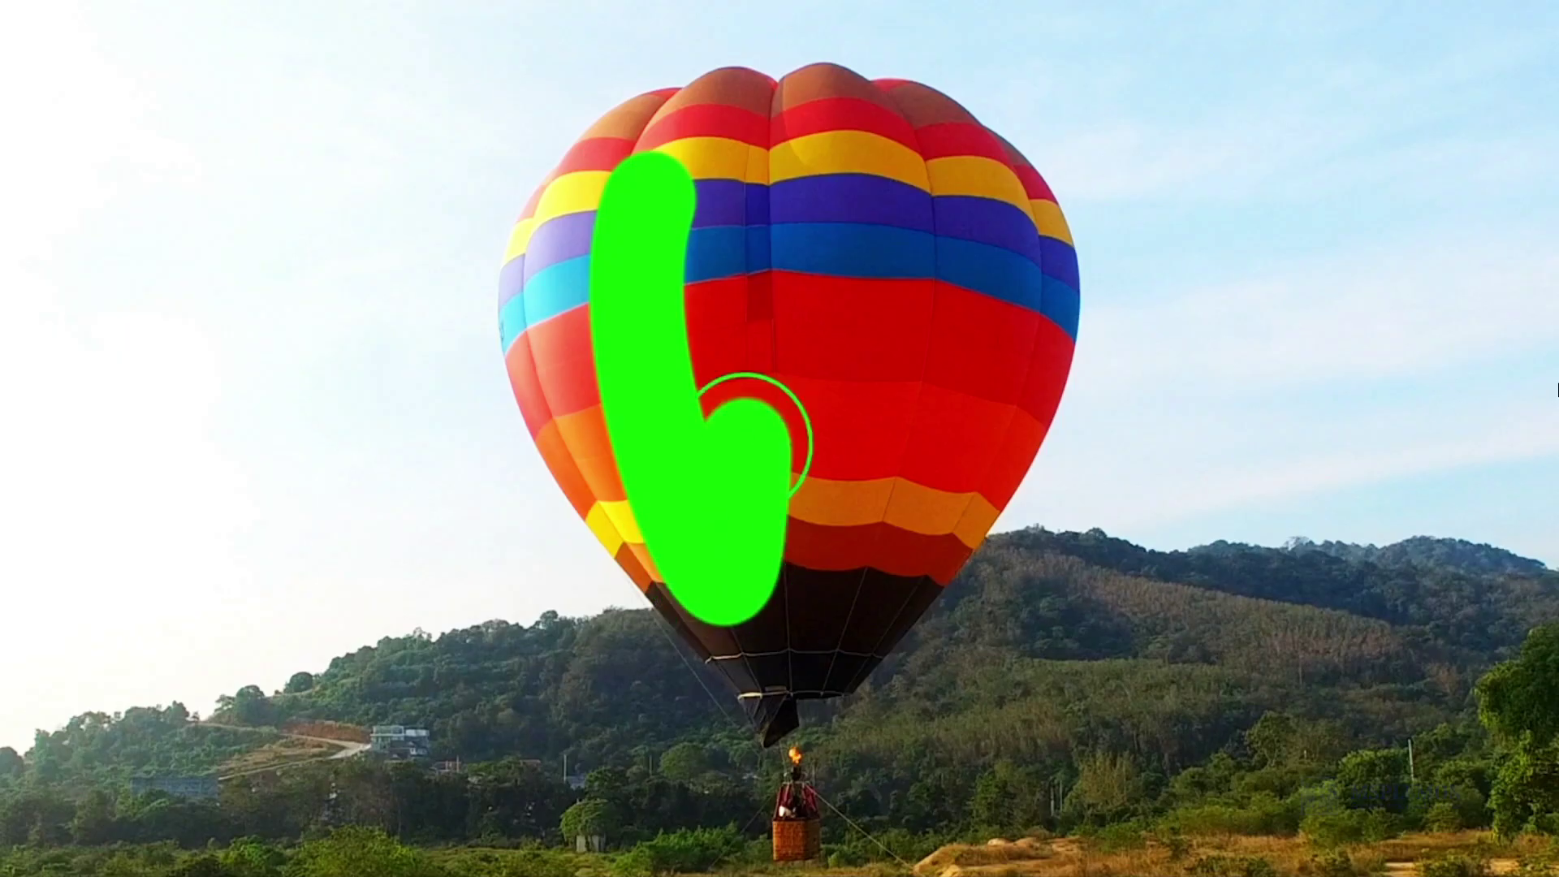
left_click_drag(751, 428, 938, 455)
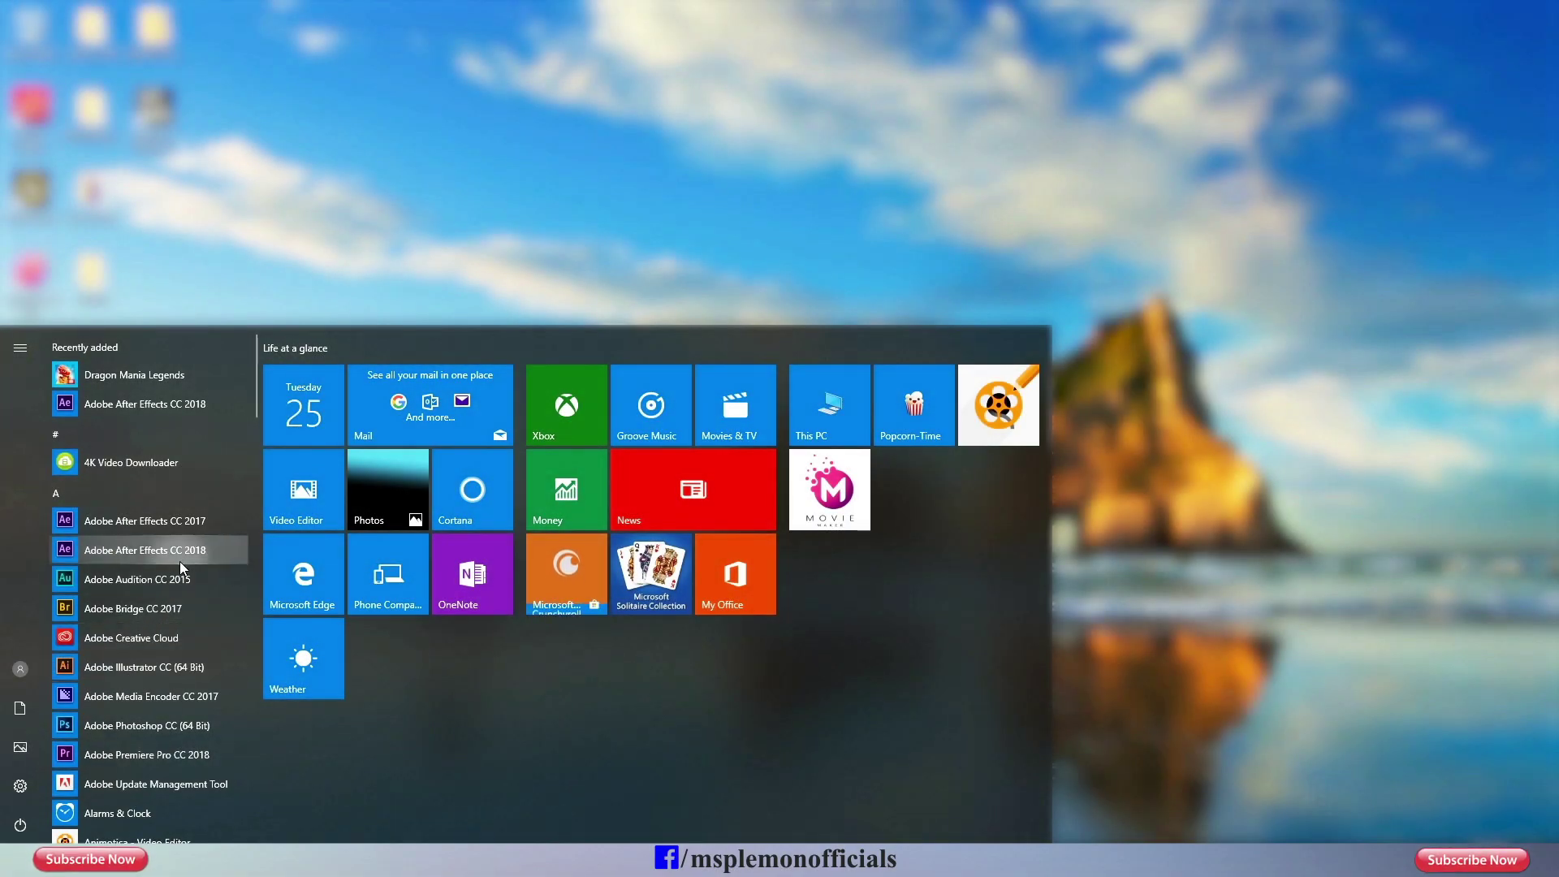
left_click(180, 559)
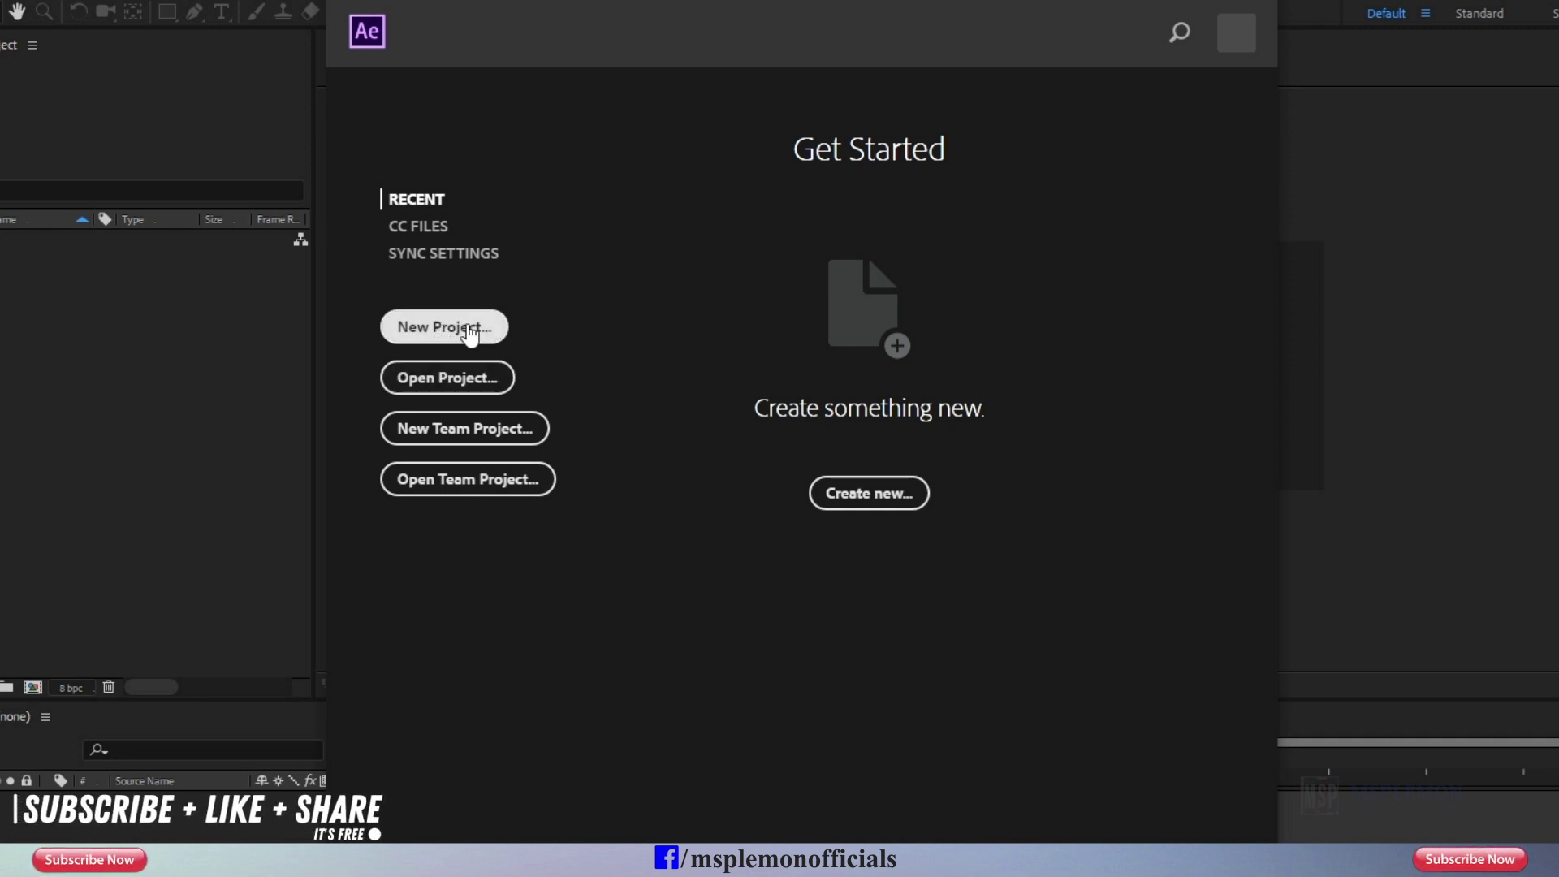
left_click(469, 387)
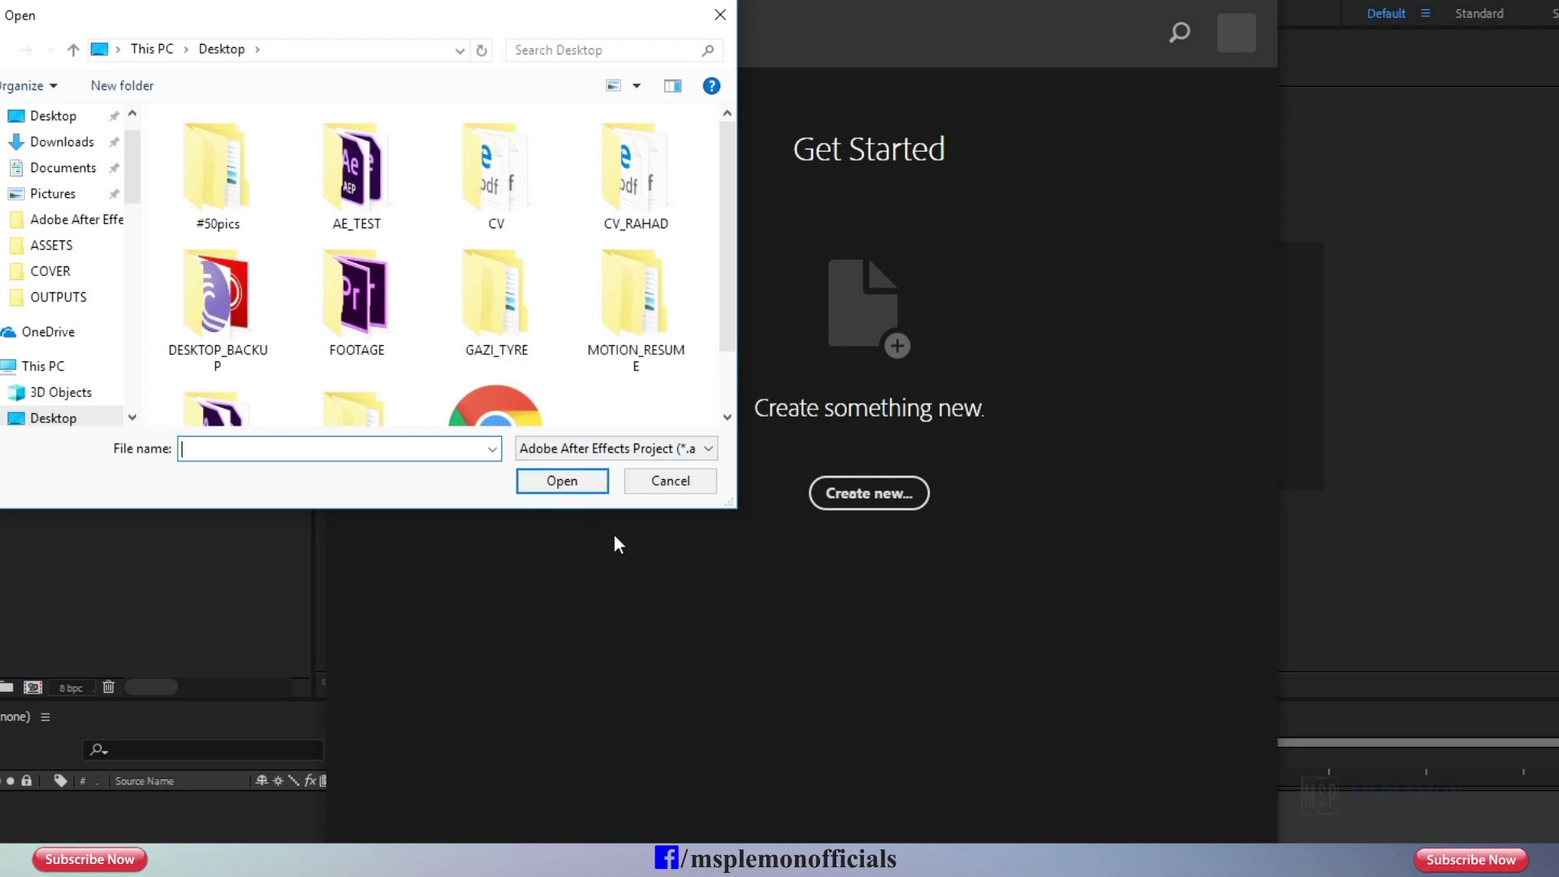
left_click(652, 487)
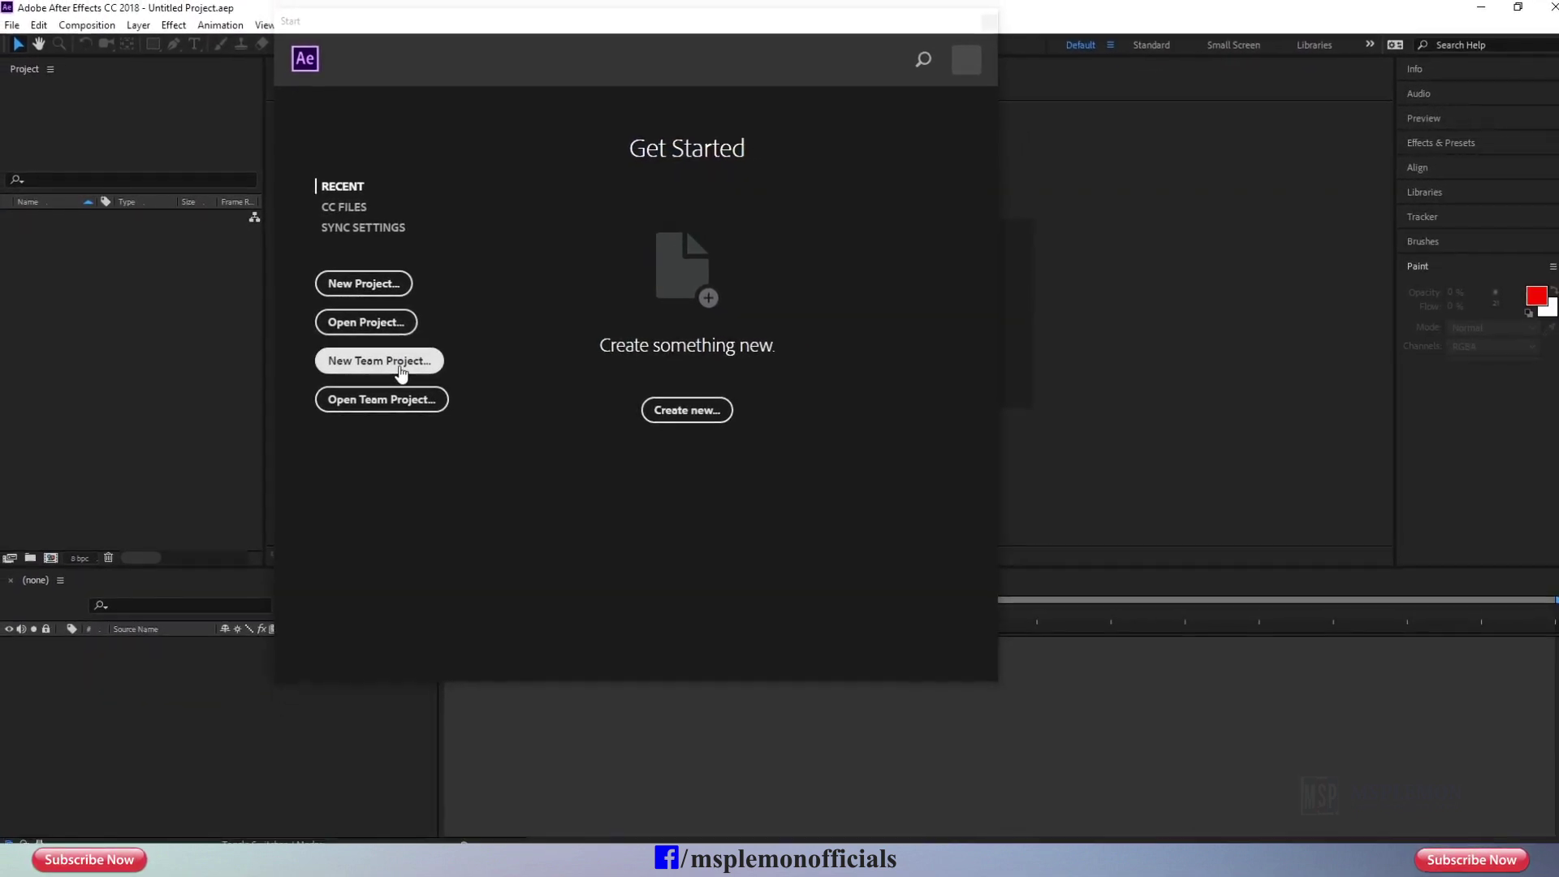
Choose New Project on the Get Started screen to open a blank project
left_click(369, 289)
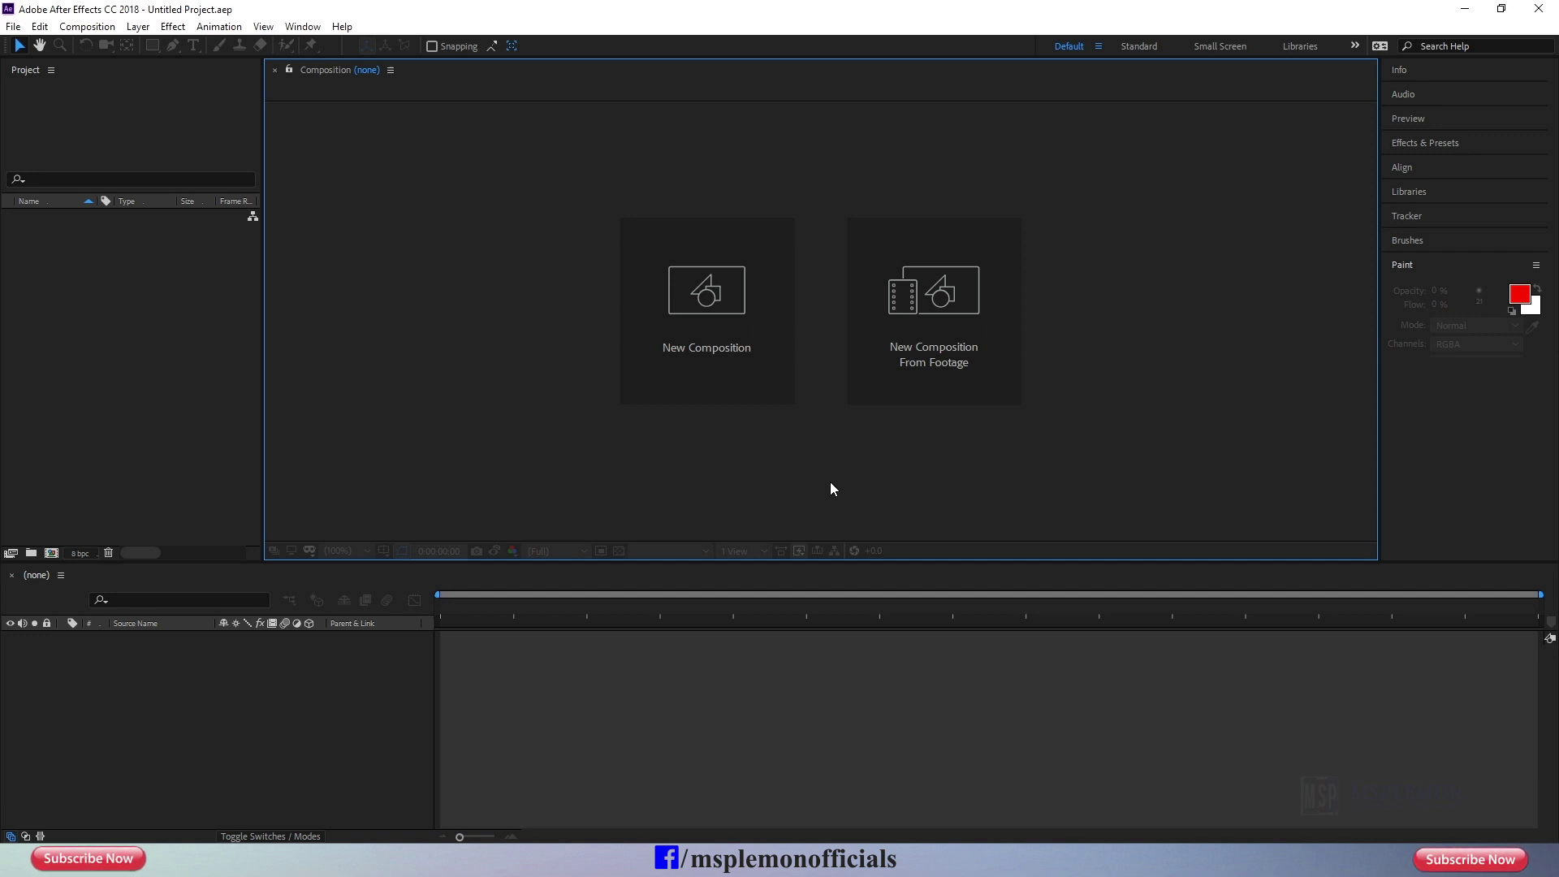
Activate the Timeline panel, then the Project panel, so the Tracker panel expands
left_click(888, 716)
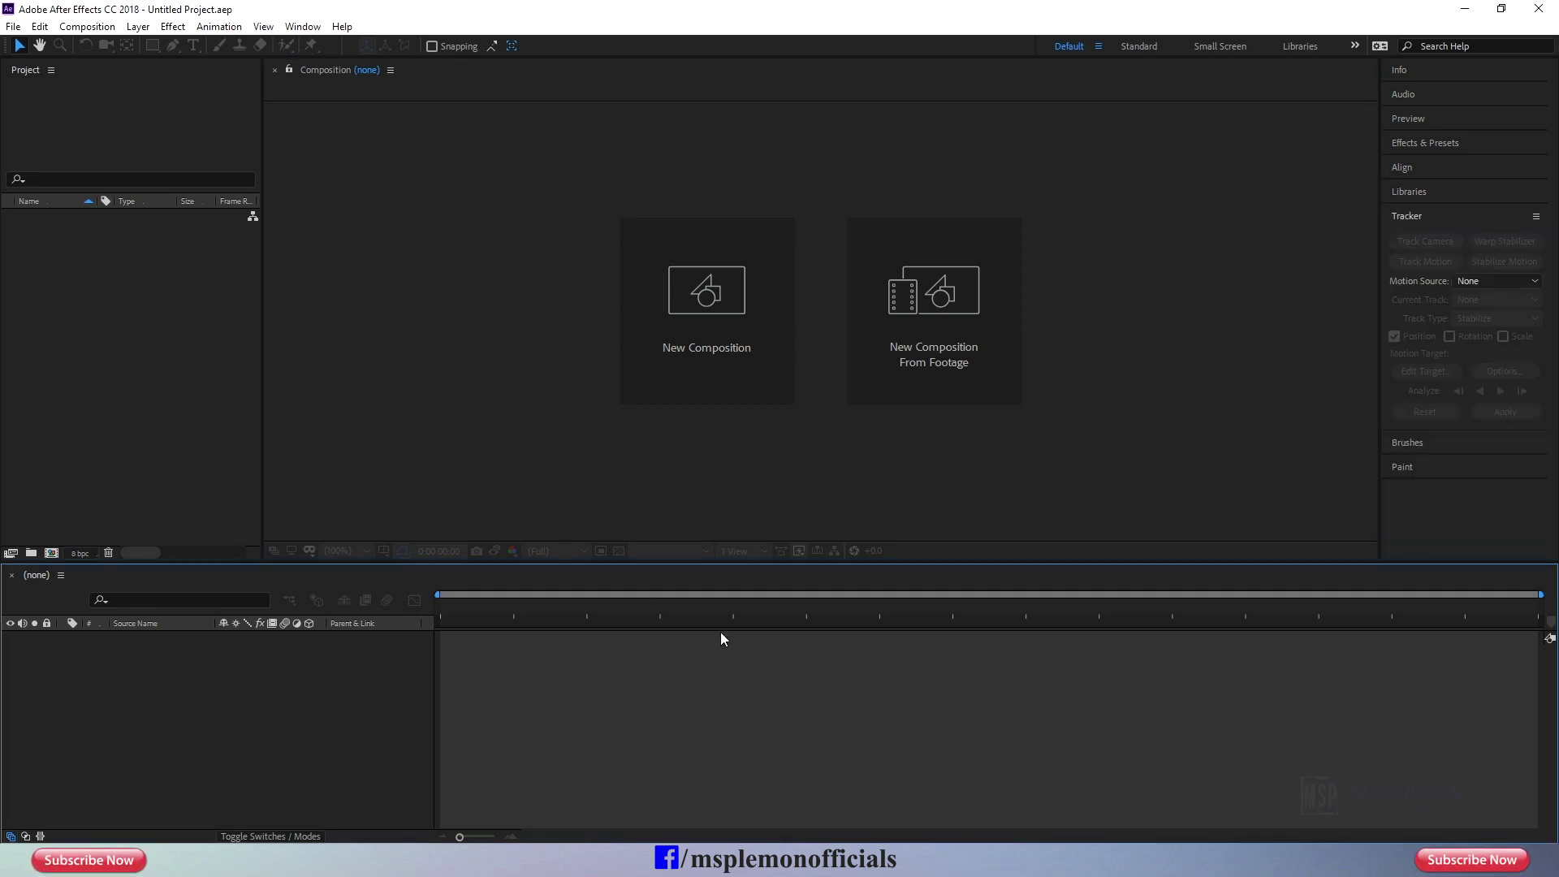
left_click(170, 331)
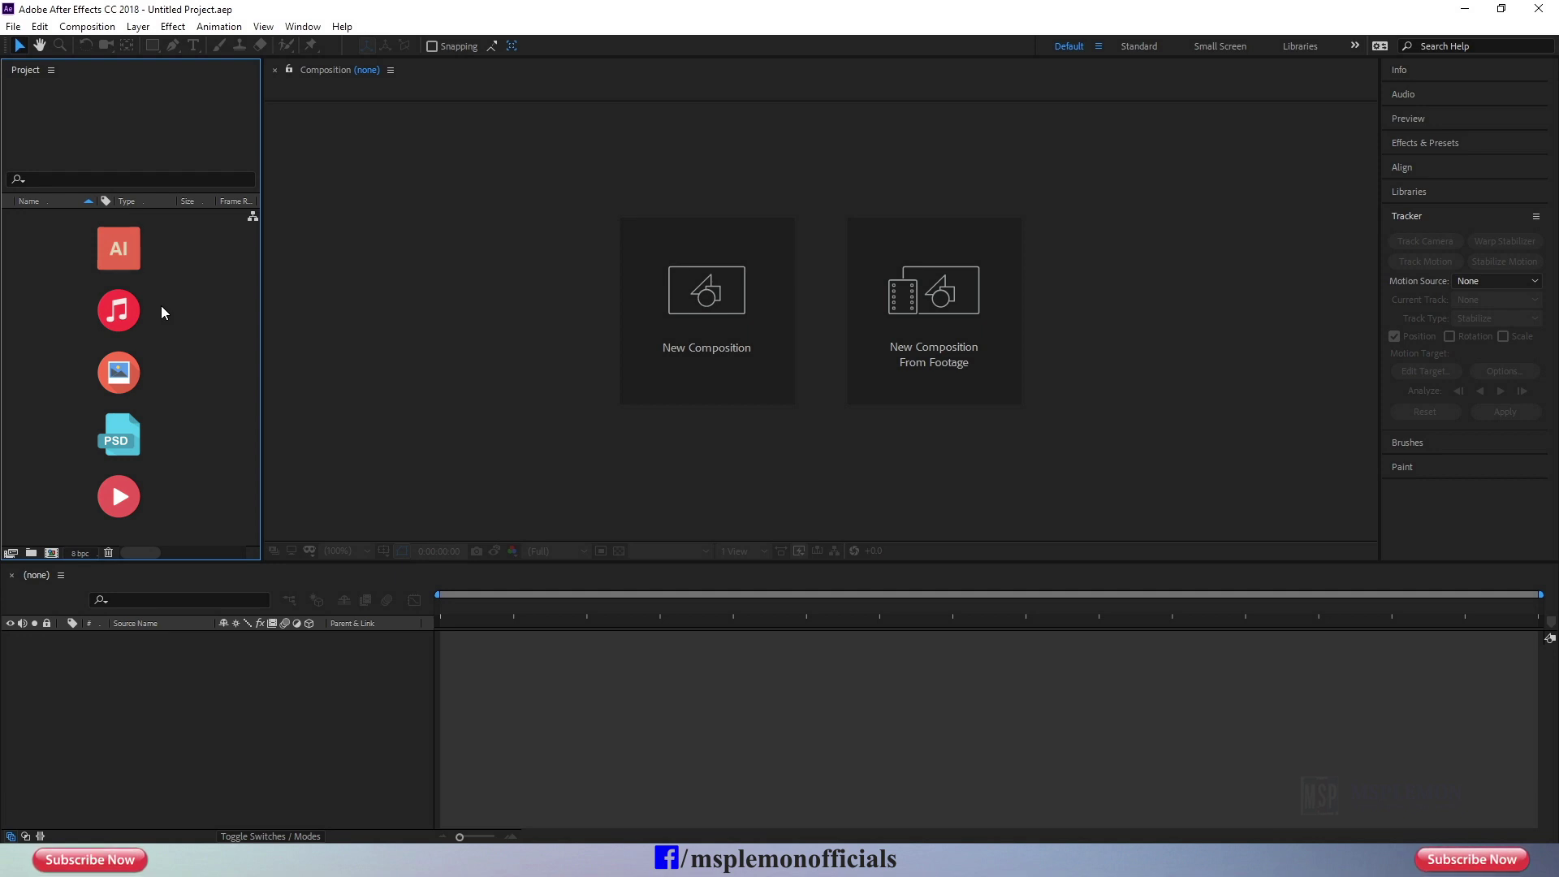
left_click(431, 391)
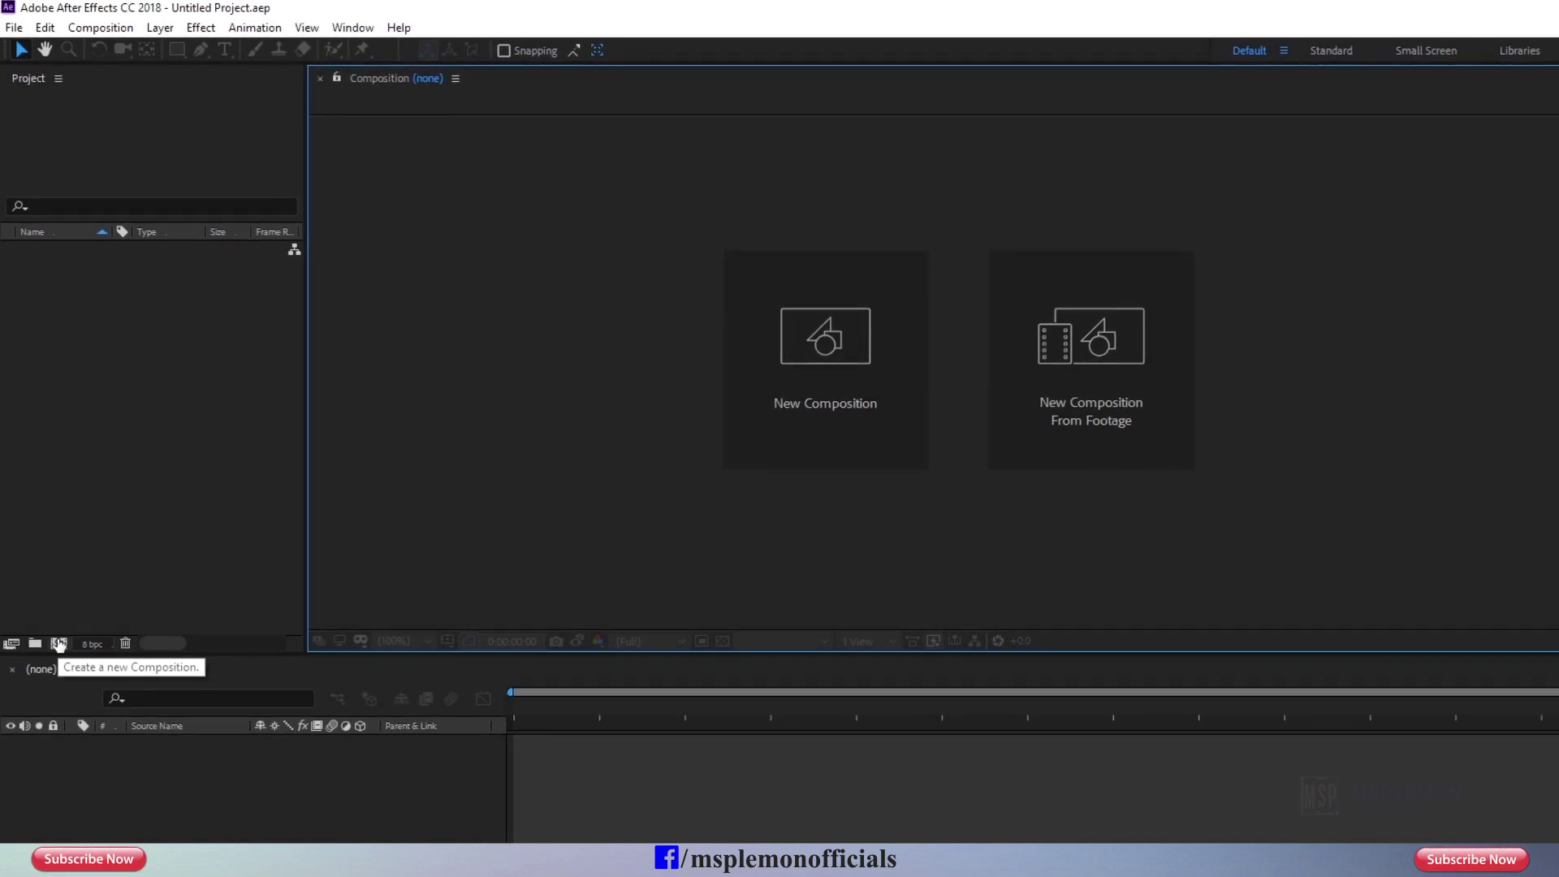
left_click(58, 641)
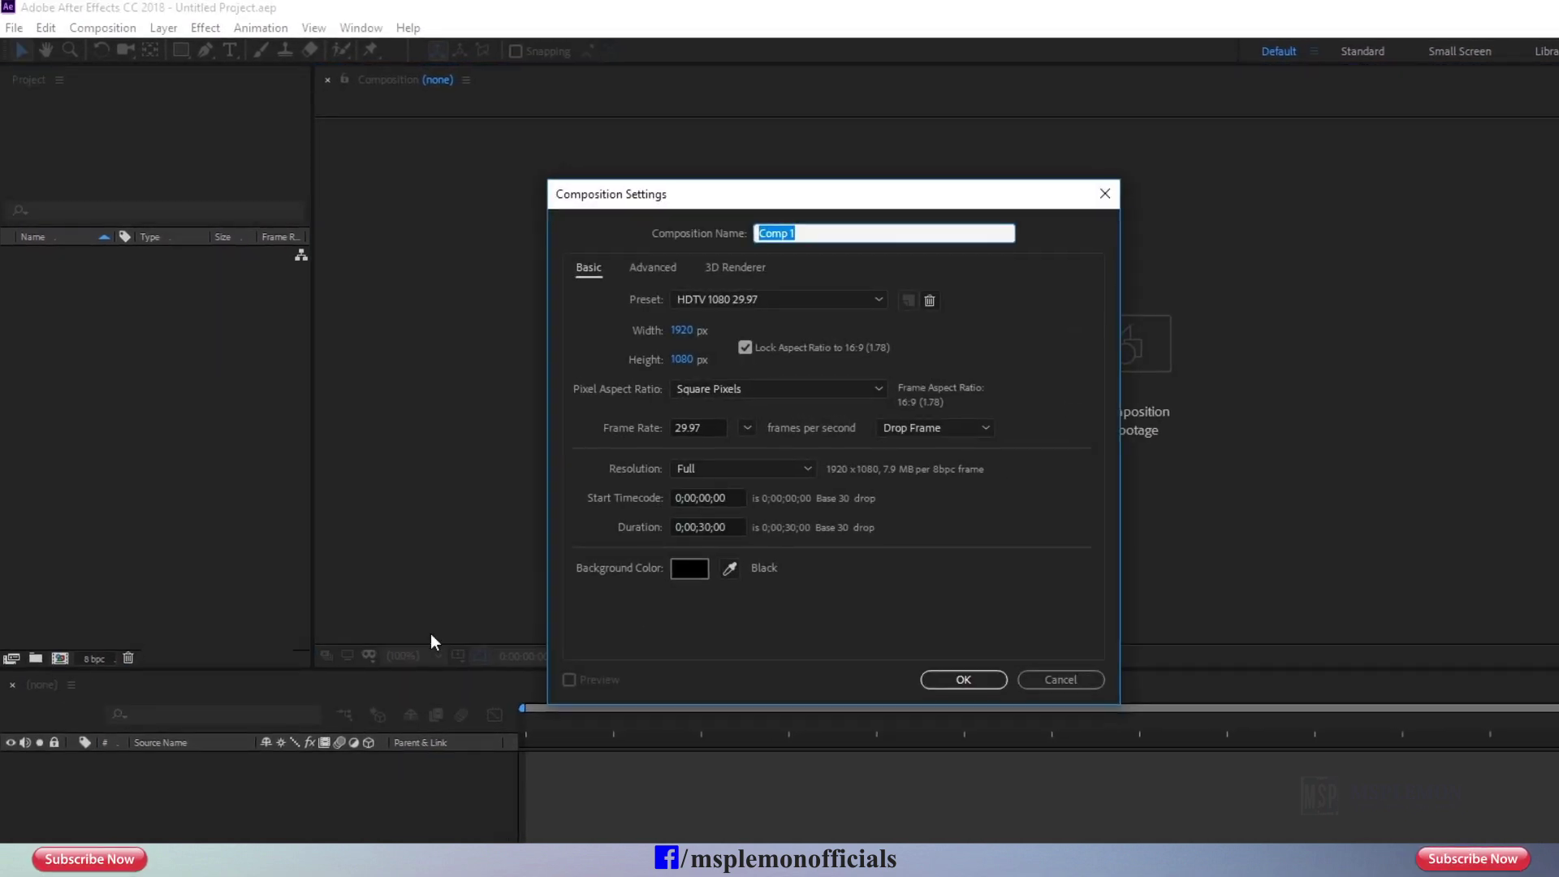
left_click(1058, 680)
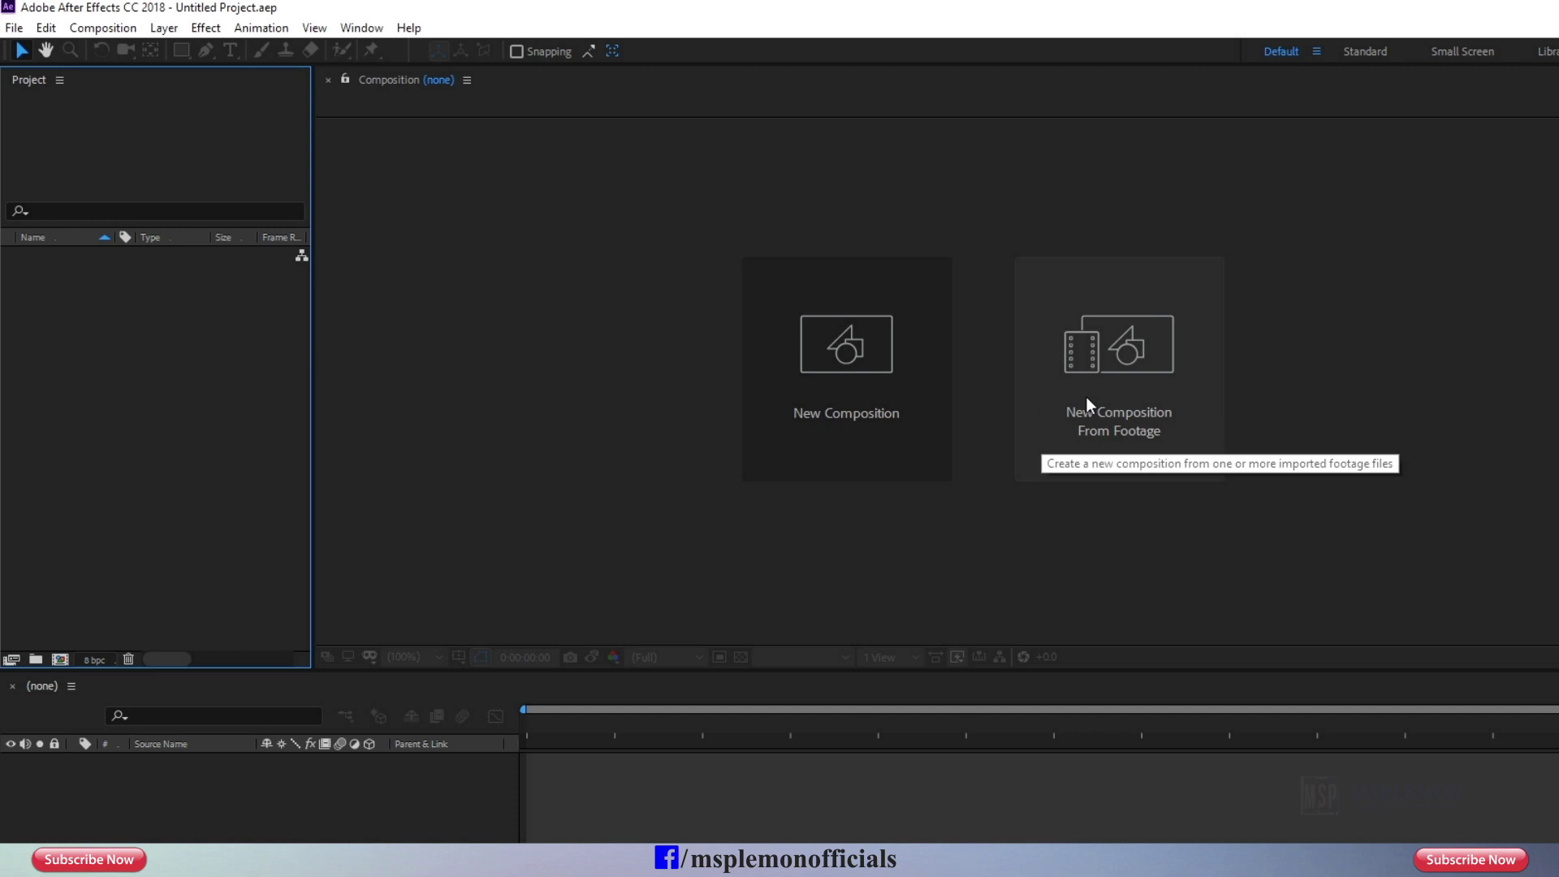
left_click(882, 423)
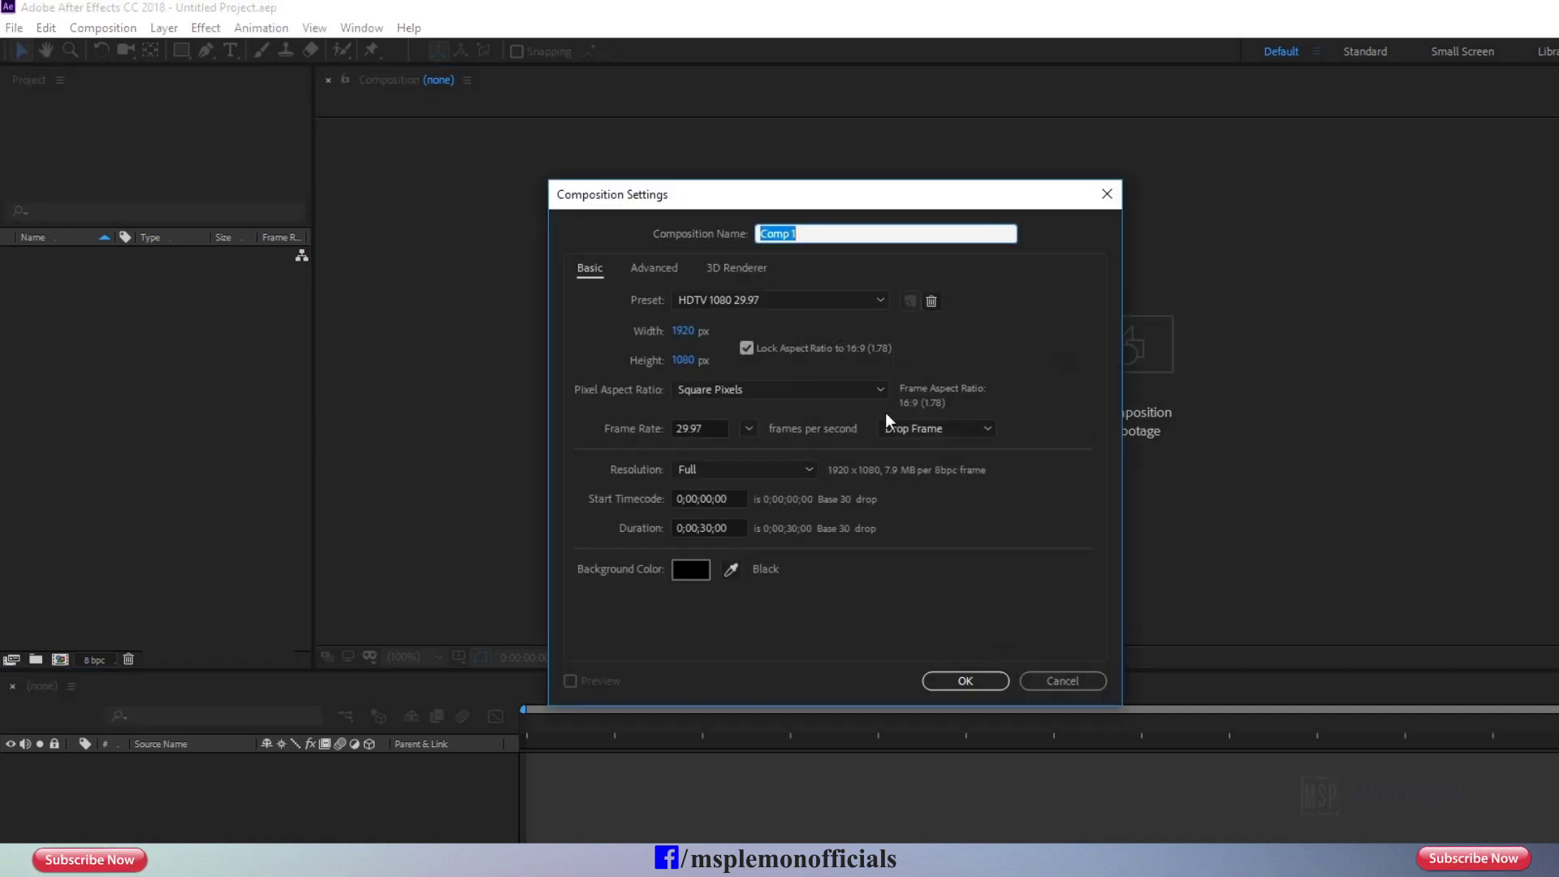
left_click(1063, 681)
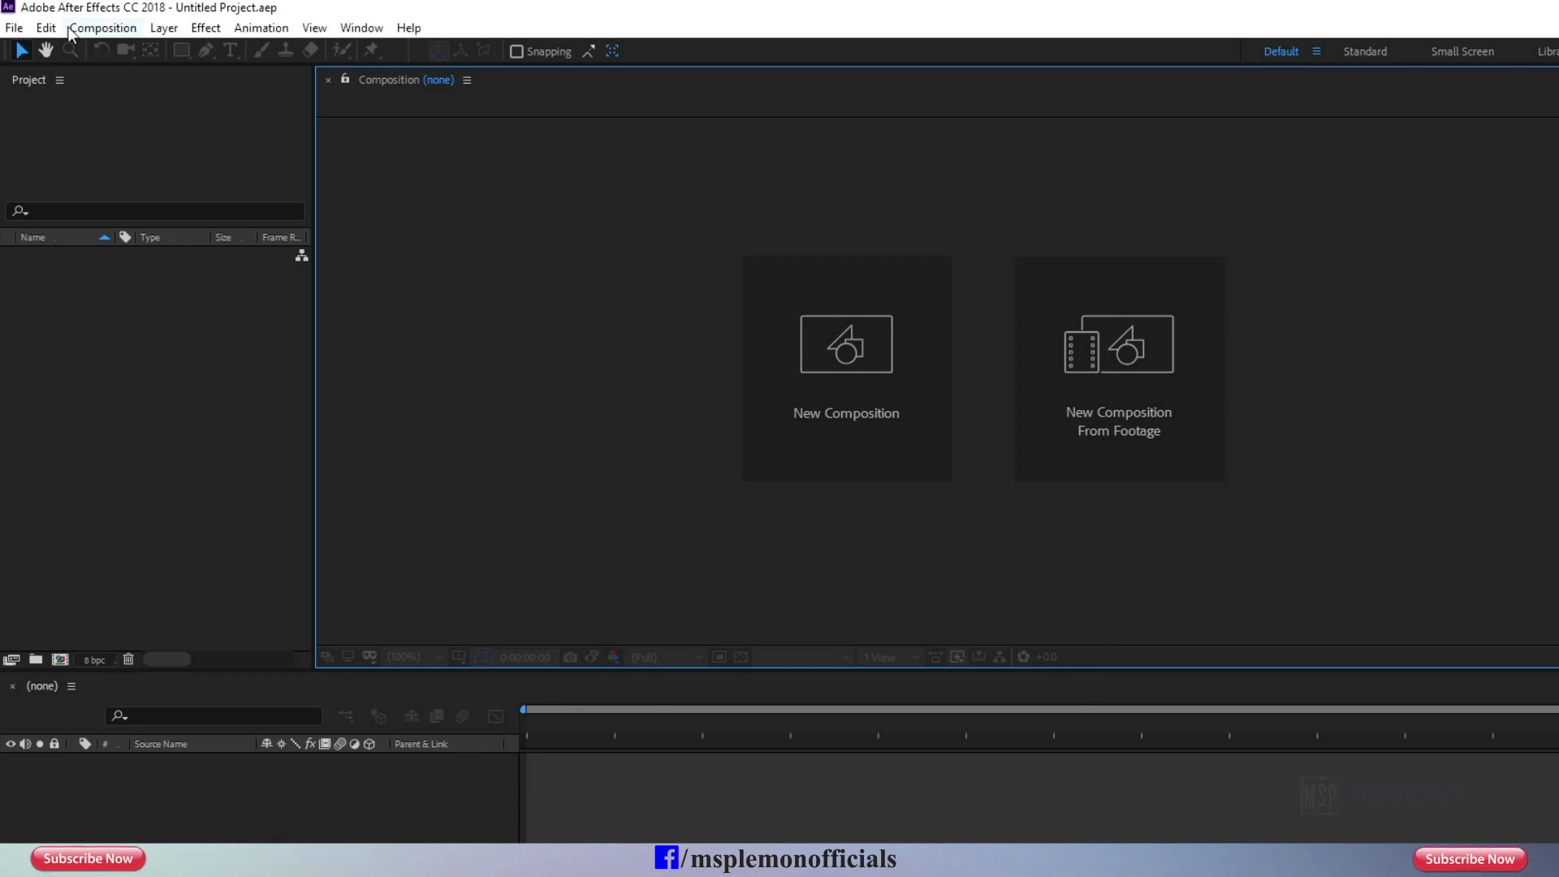
Create a new composition named DEMO with the HDTV 1080 29.97 preset
left_click(104, 29)
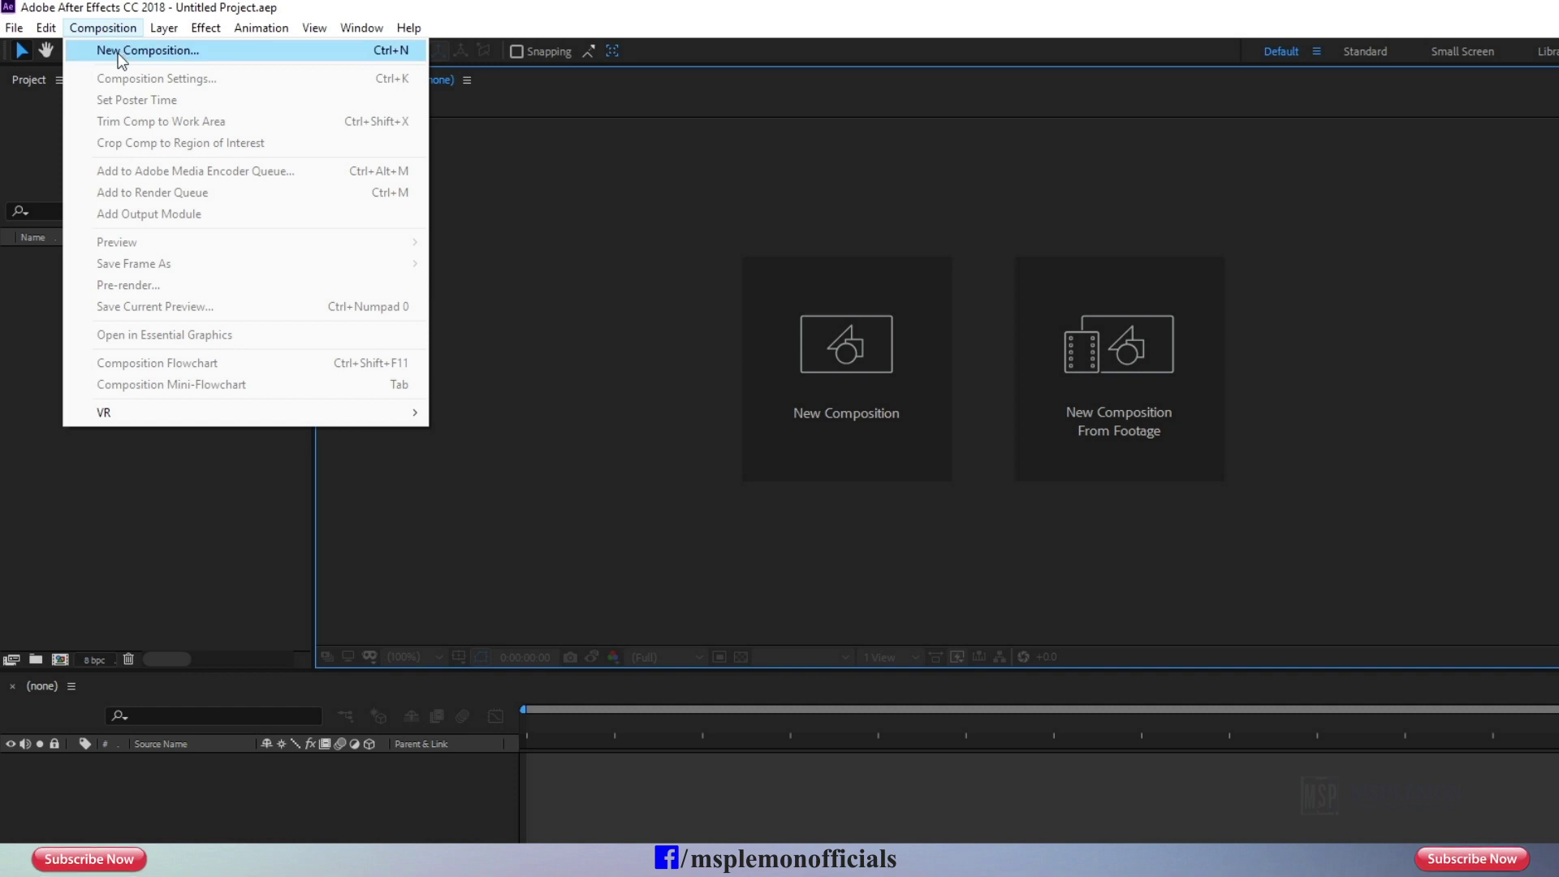
left_click(119, 57)
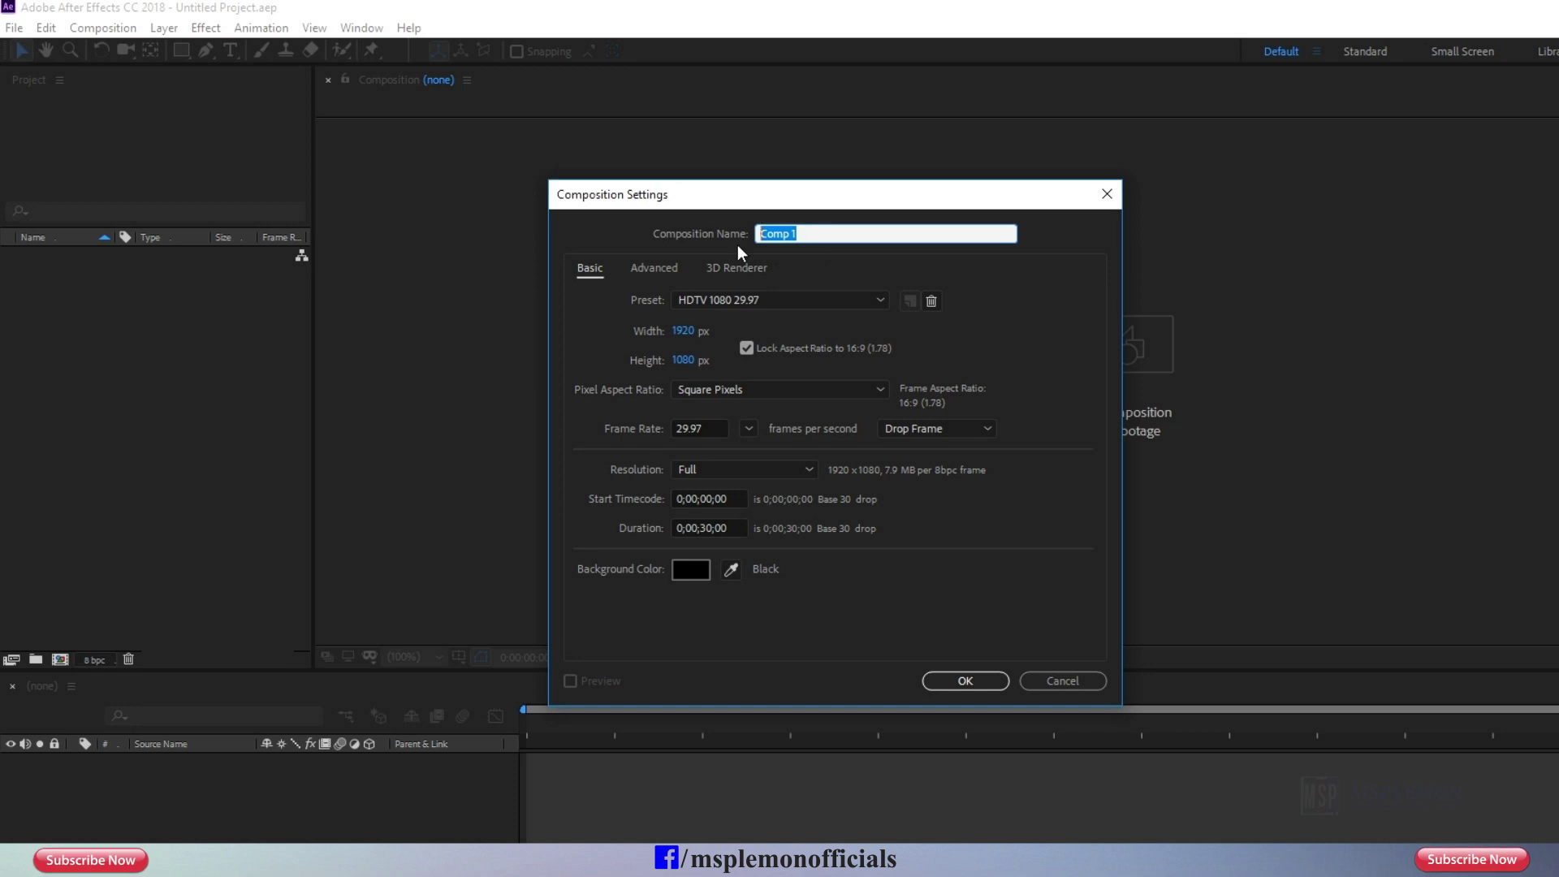
type("DEMO")
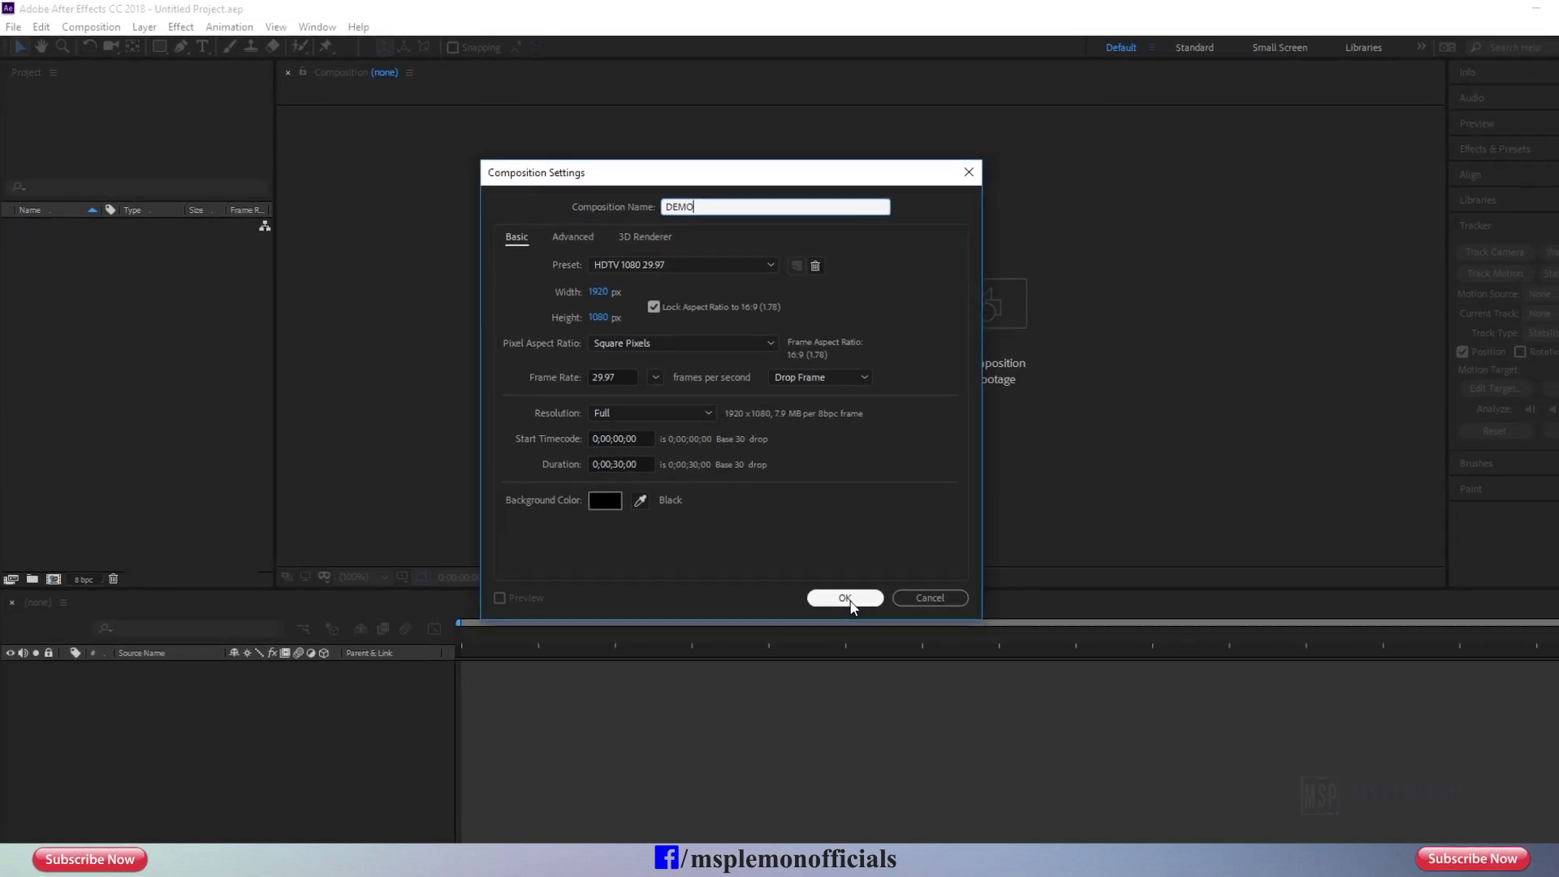
left_click(847, 601)
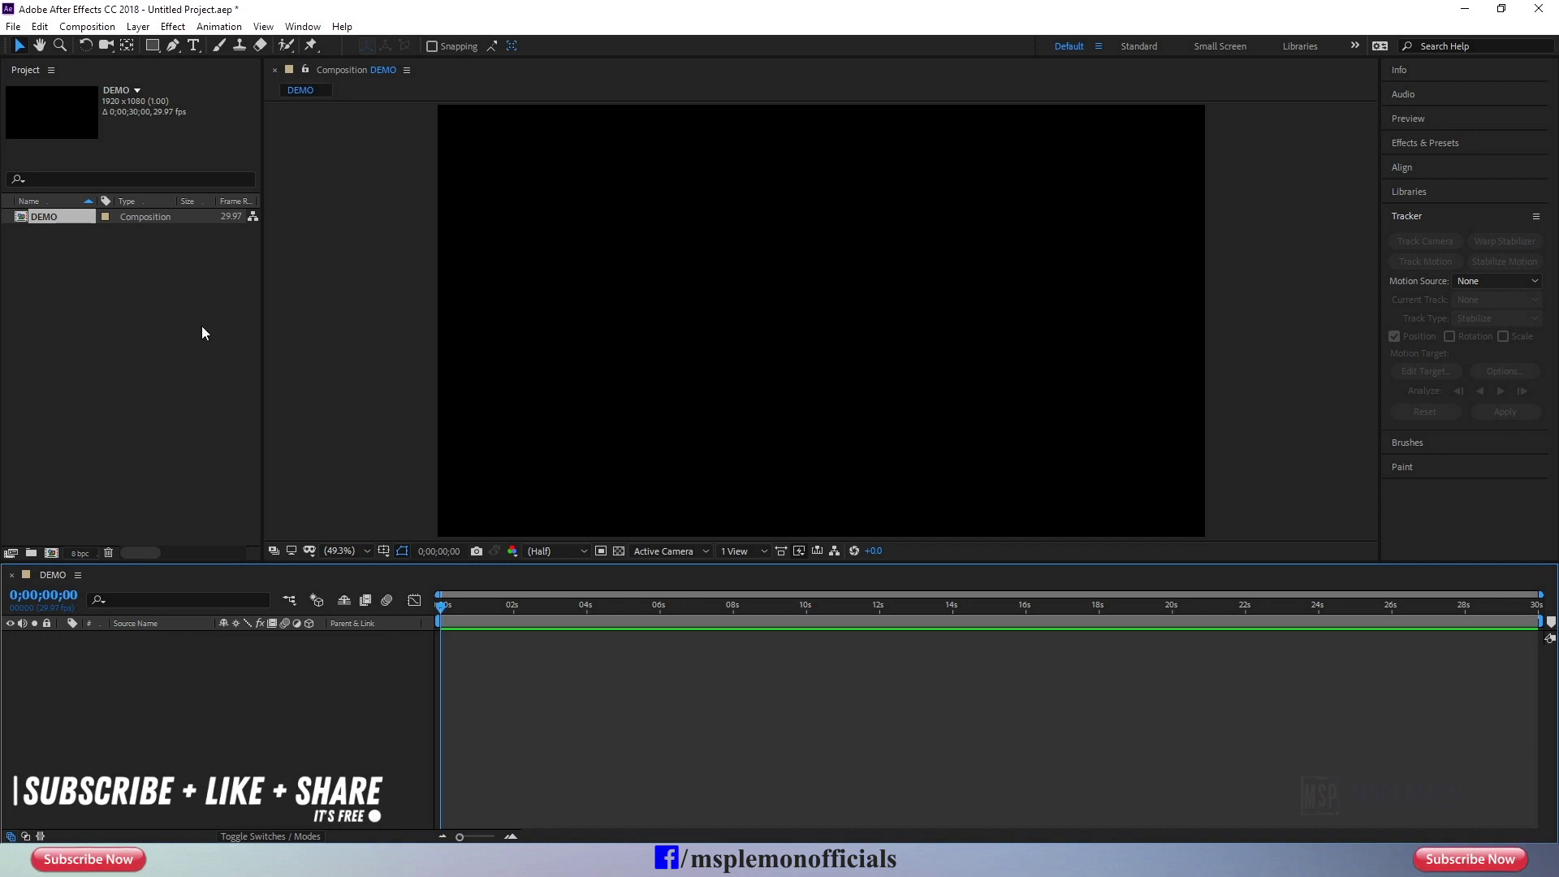
left_click(592, 311)
left_click(143, 333)
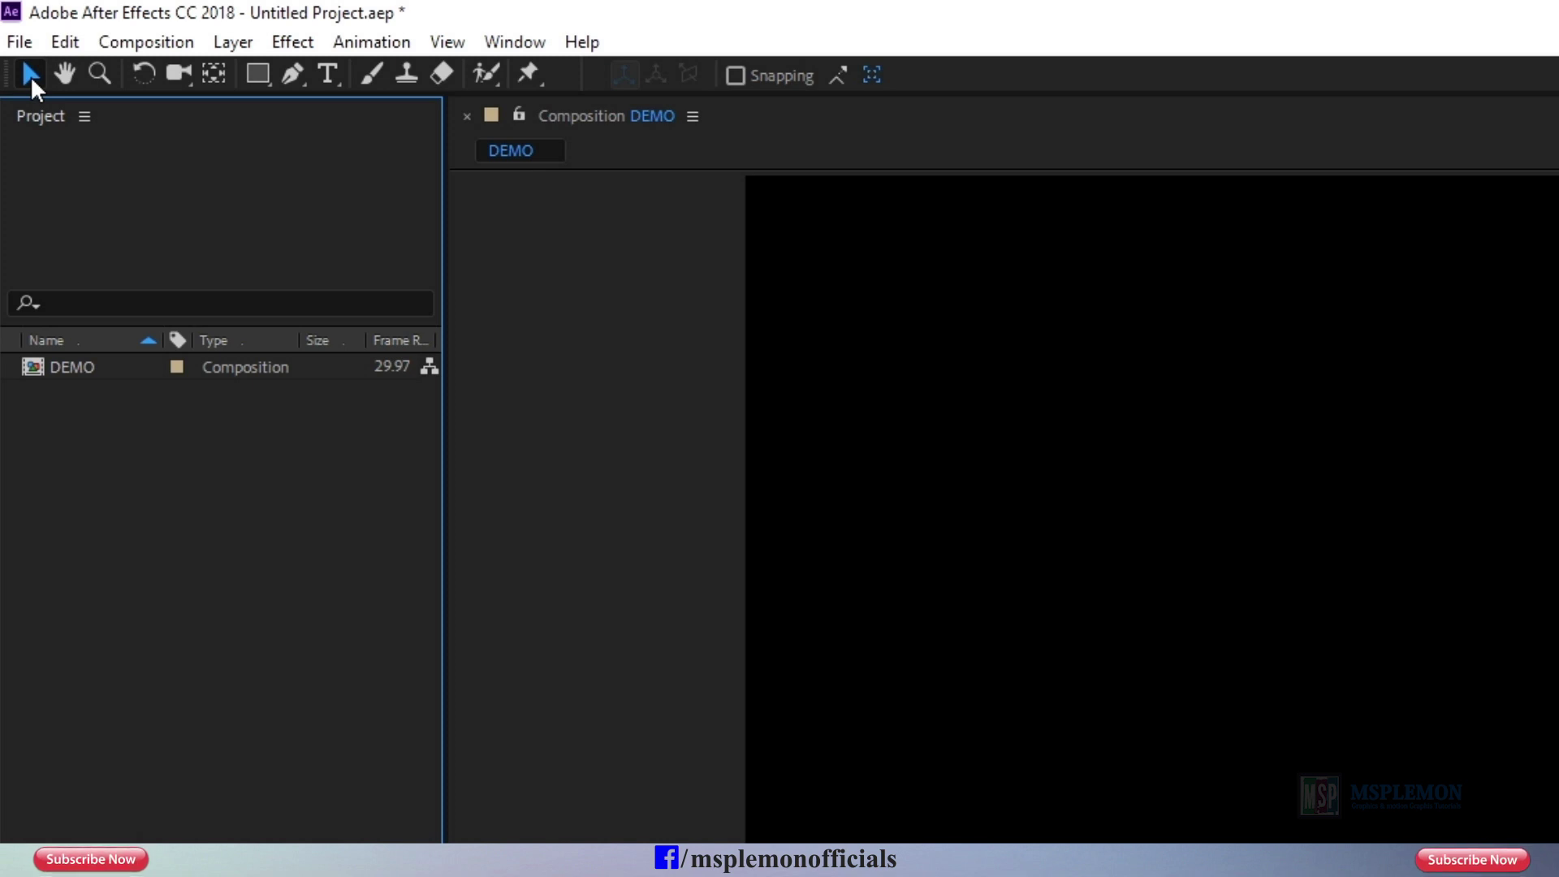
Try the Hand, Zoom and Rotation tools, then keep the Unified Camera Tool active
left_click(64, 74)
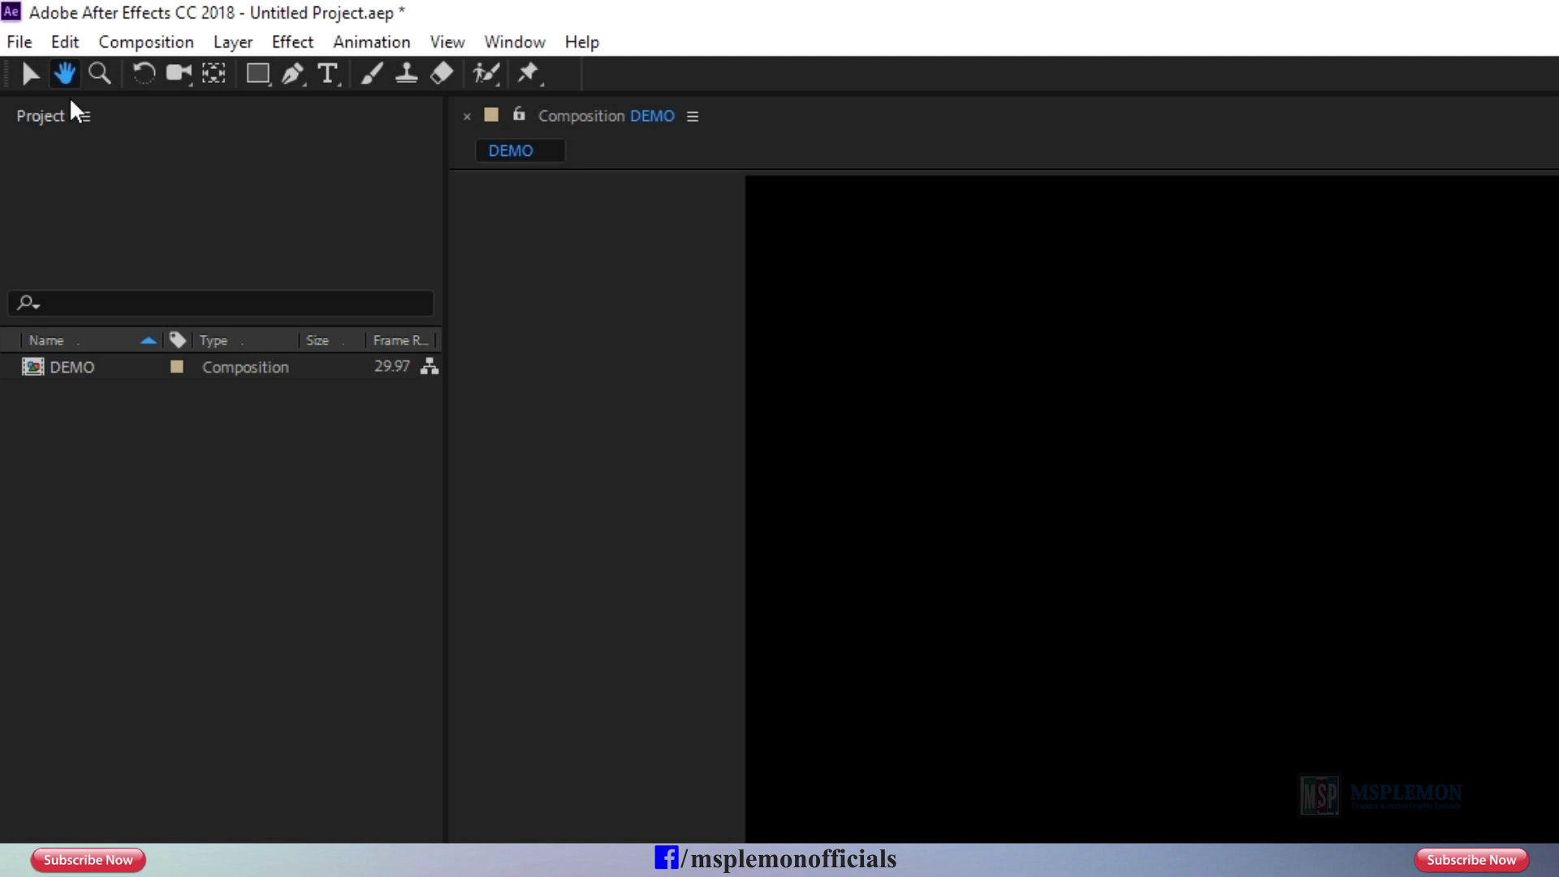
left_click(101, 71)
left_click(143, 73)
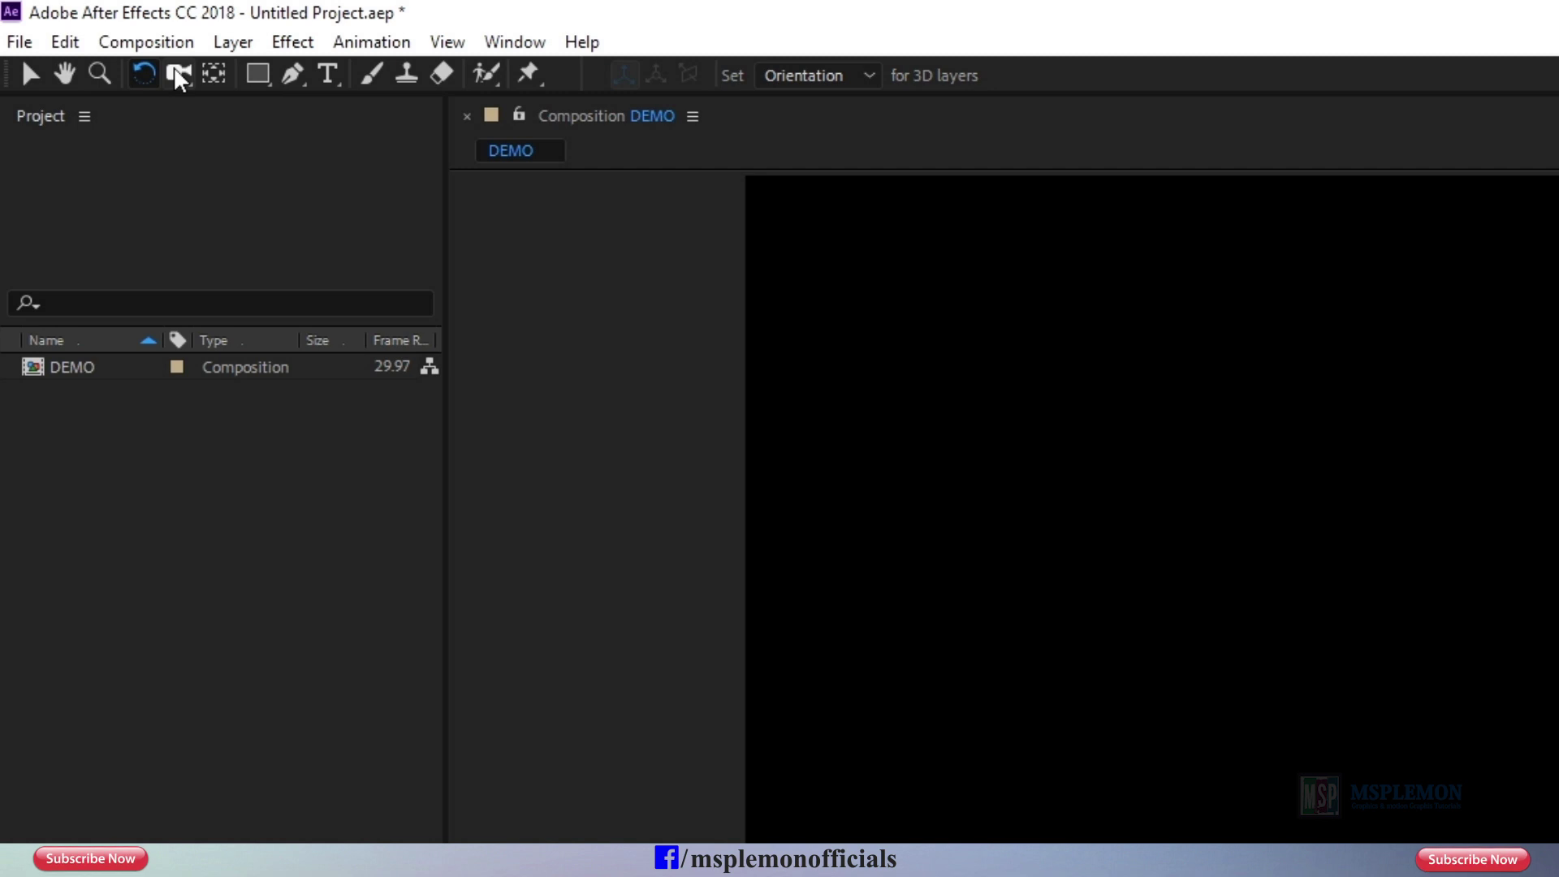
left_click(176, 73)
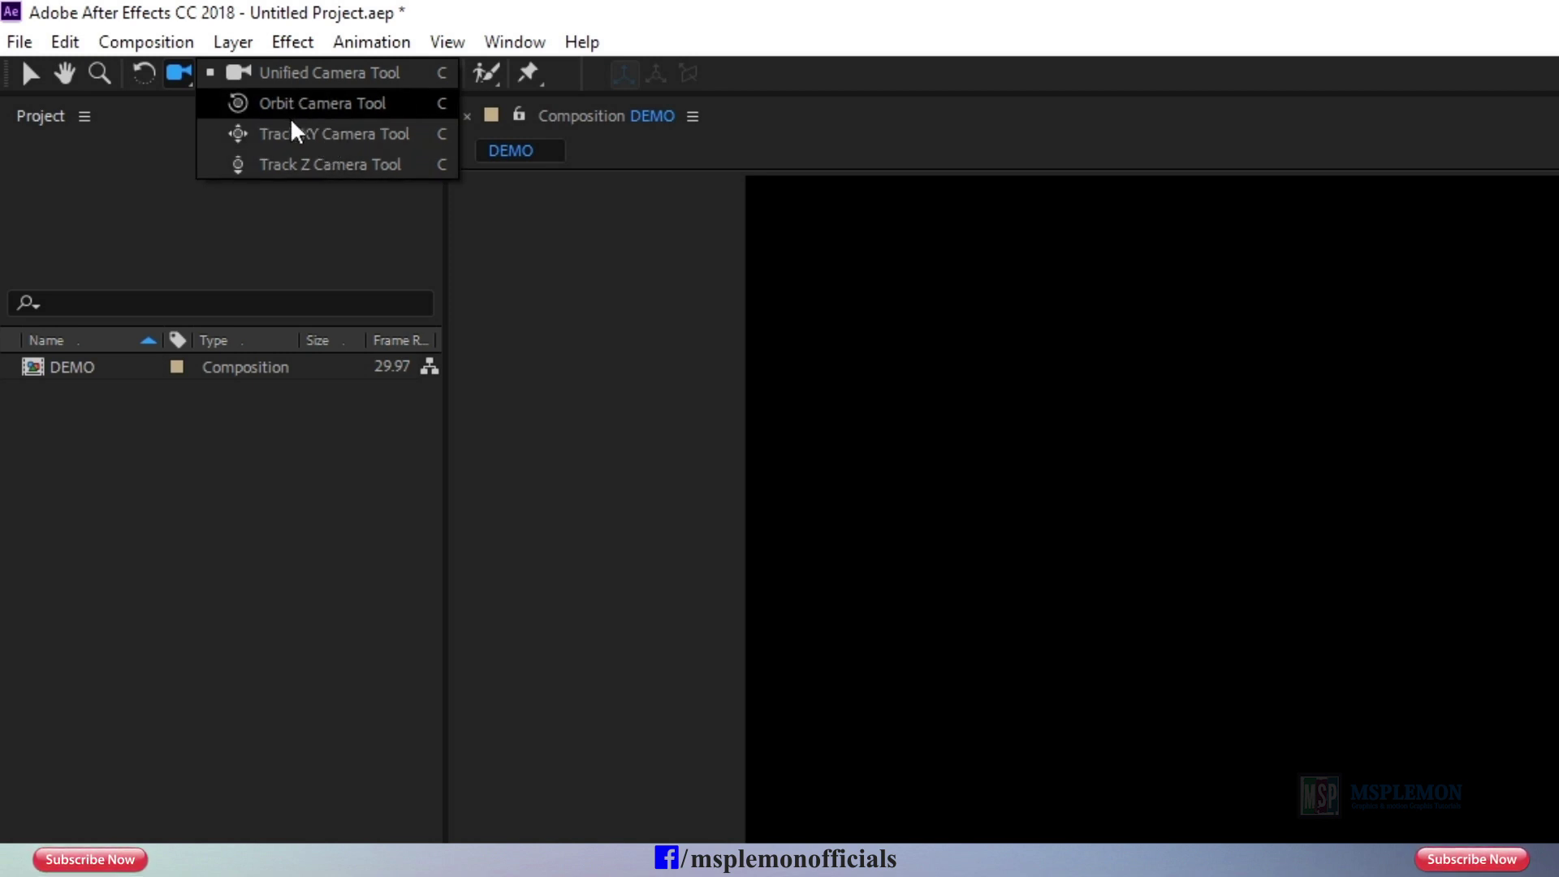
left_click(175, 73)
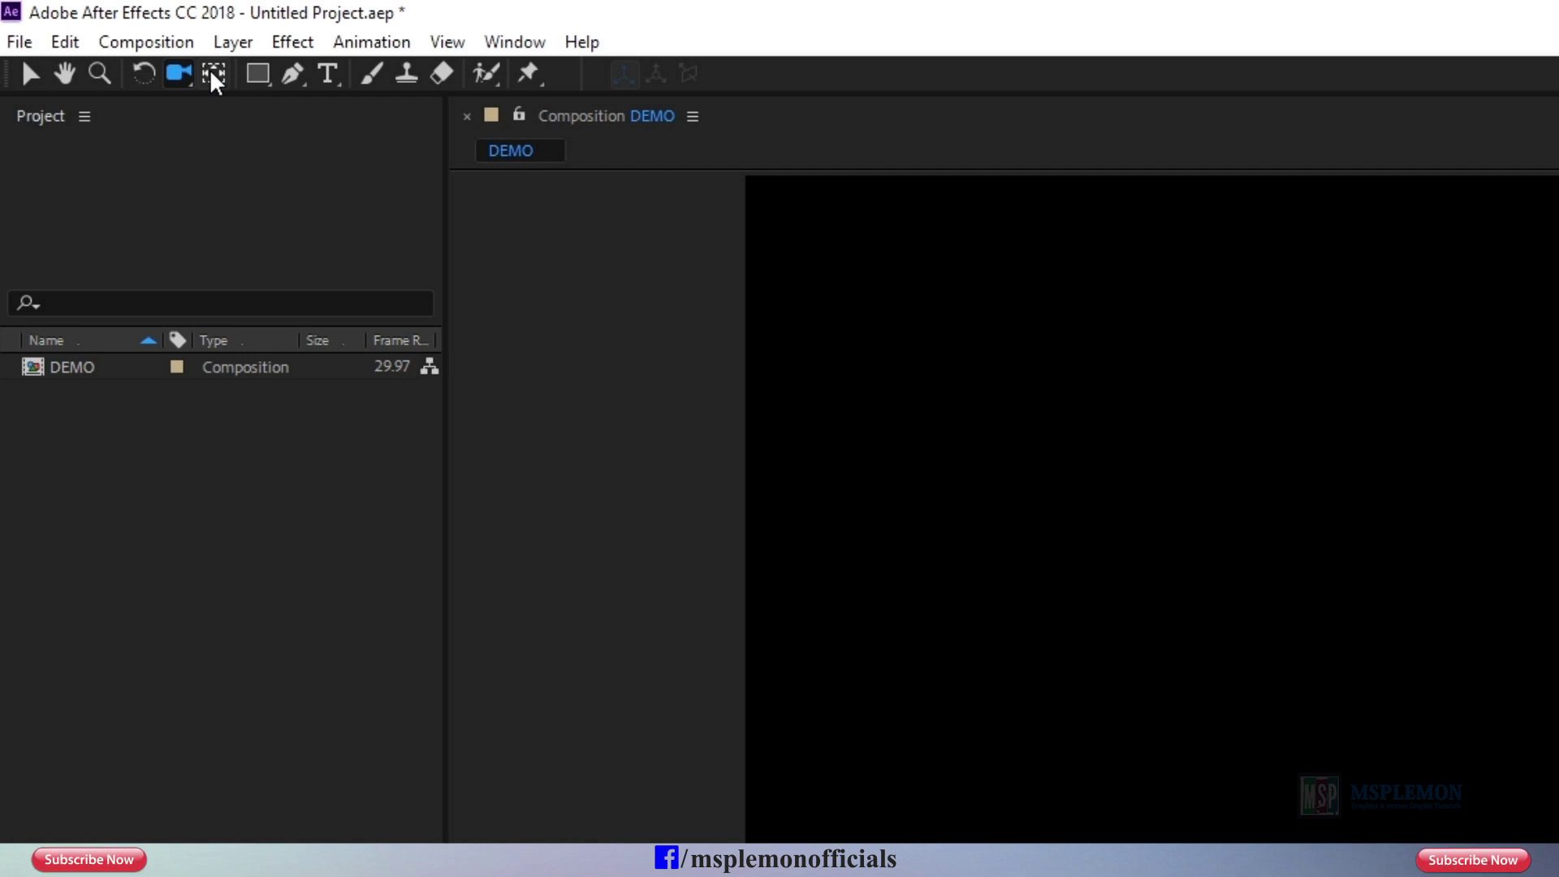
left_click(215, 77)
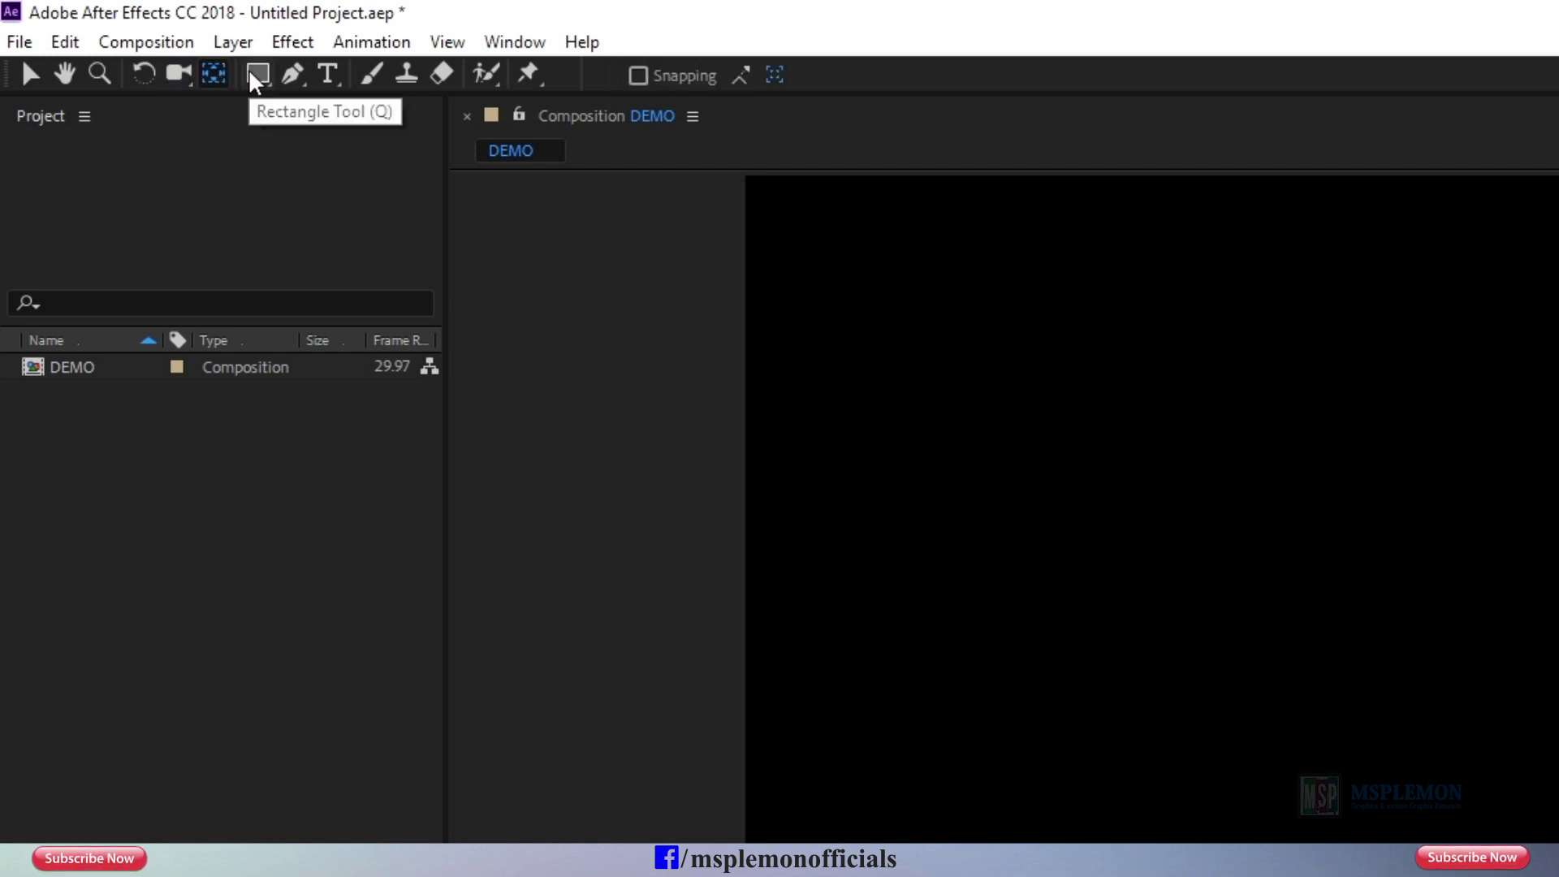
left_click(253, 73)
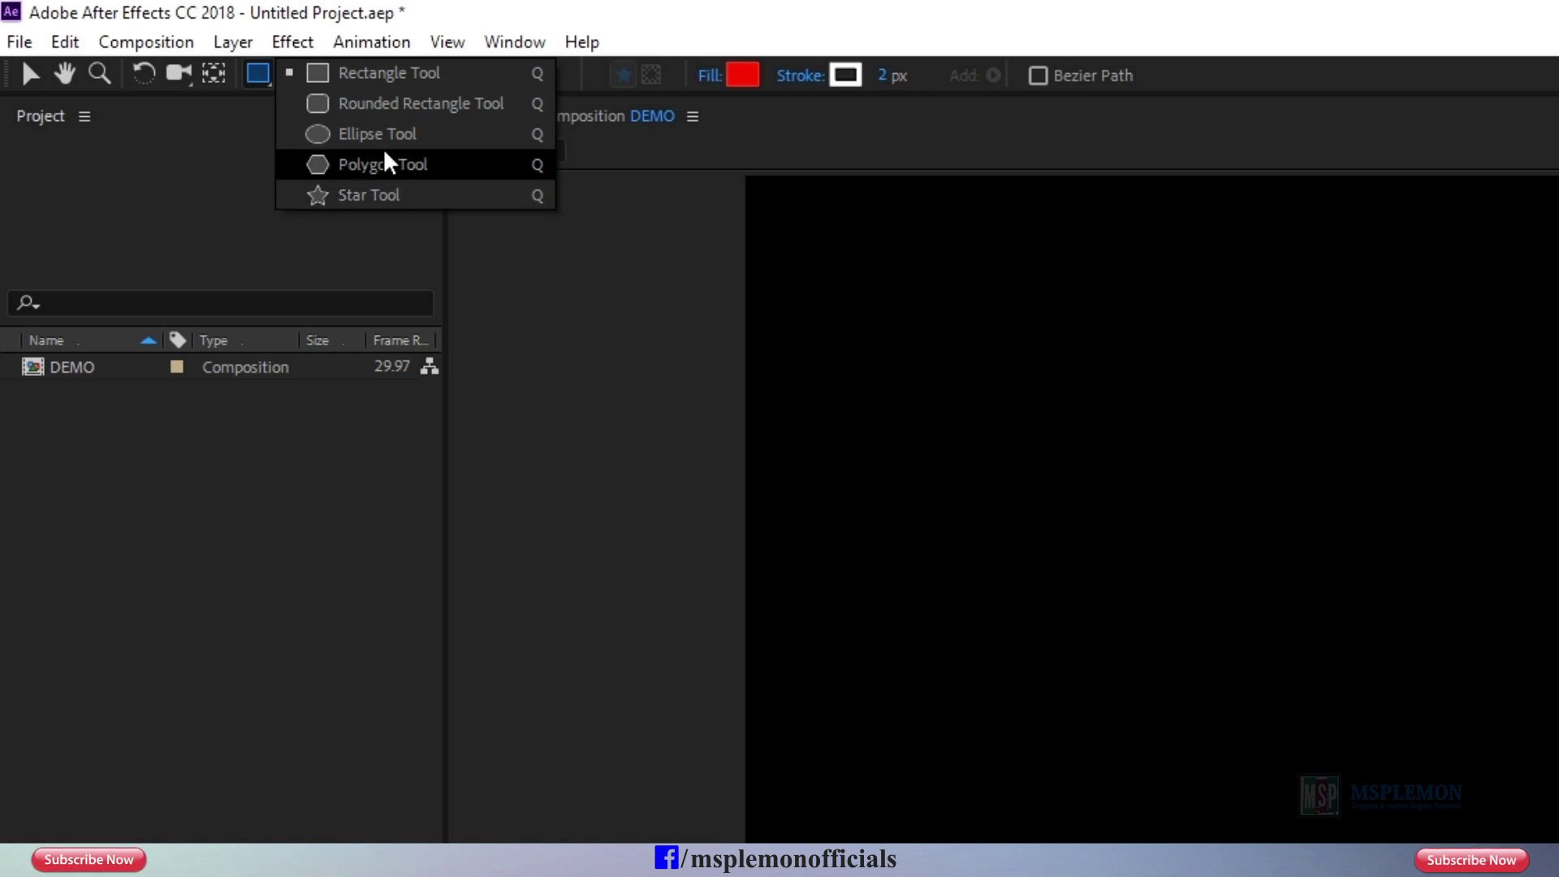
left_click(258, 73)
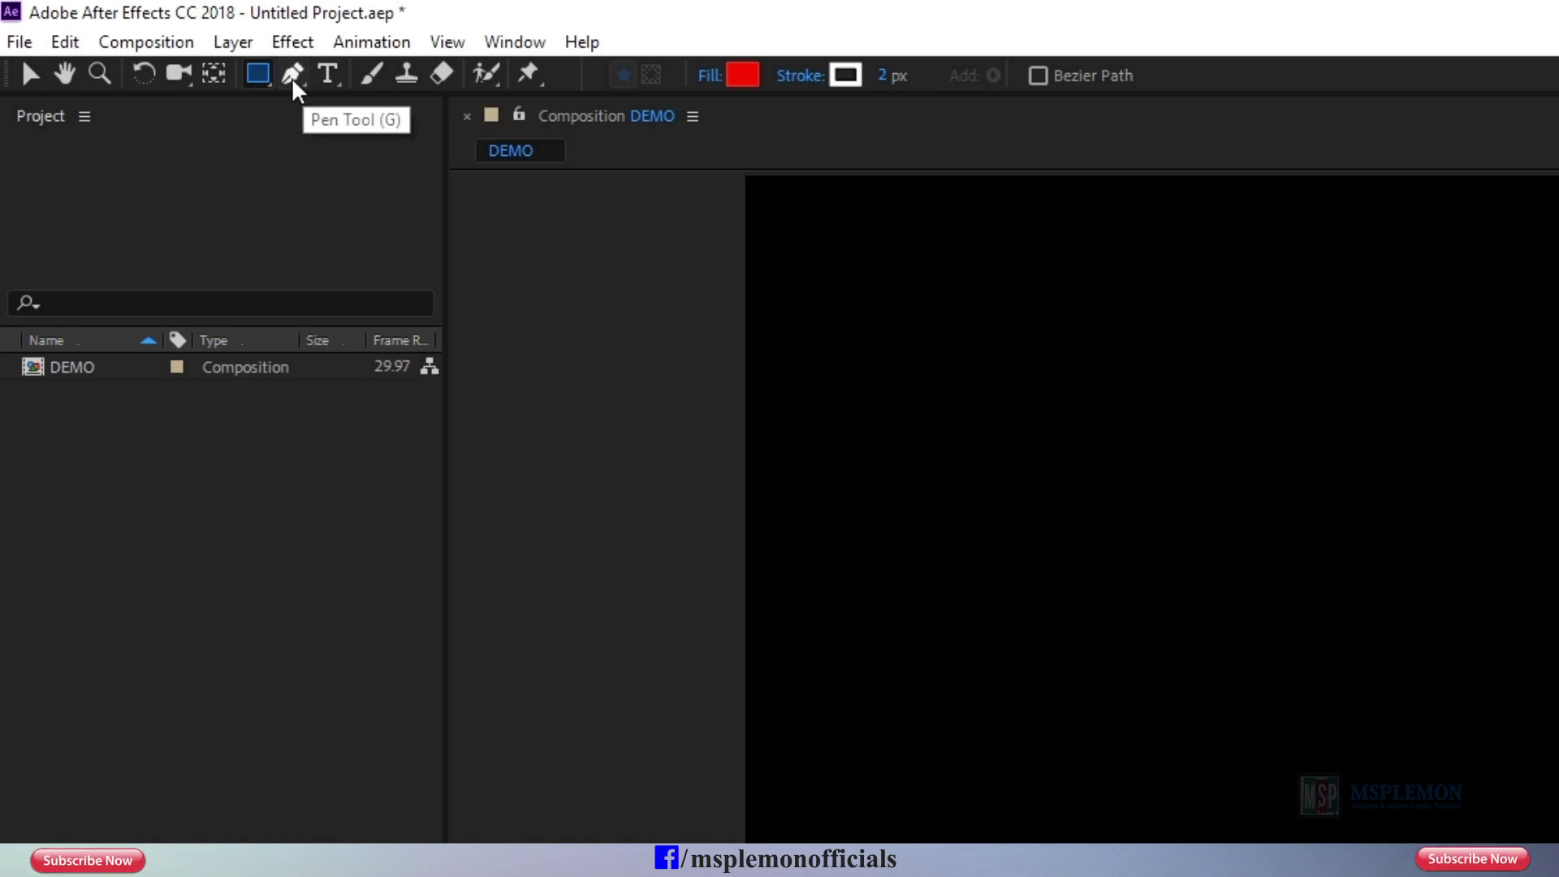
Preview the Pen tool variants, then select the Horizontal Type Tool
left_click(290, 76)
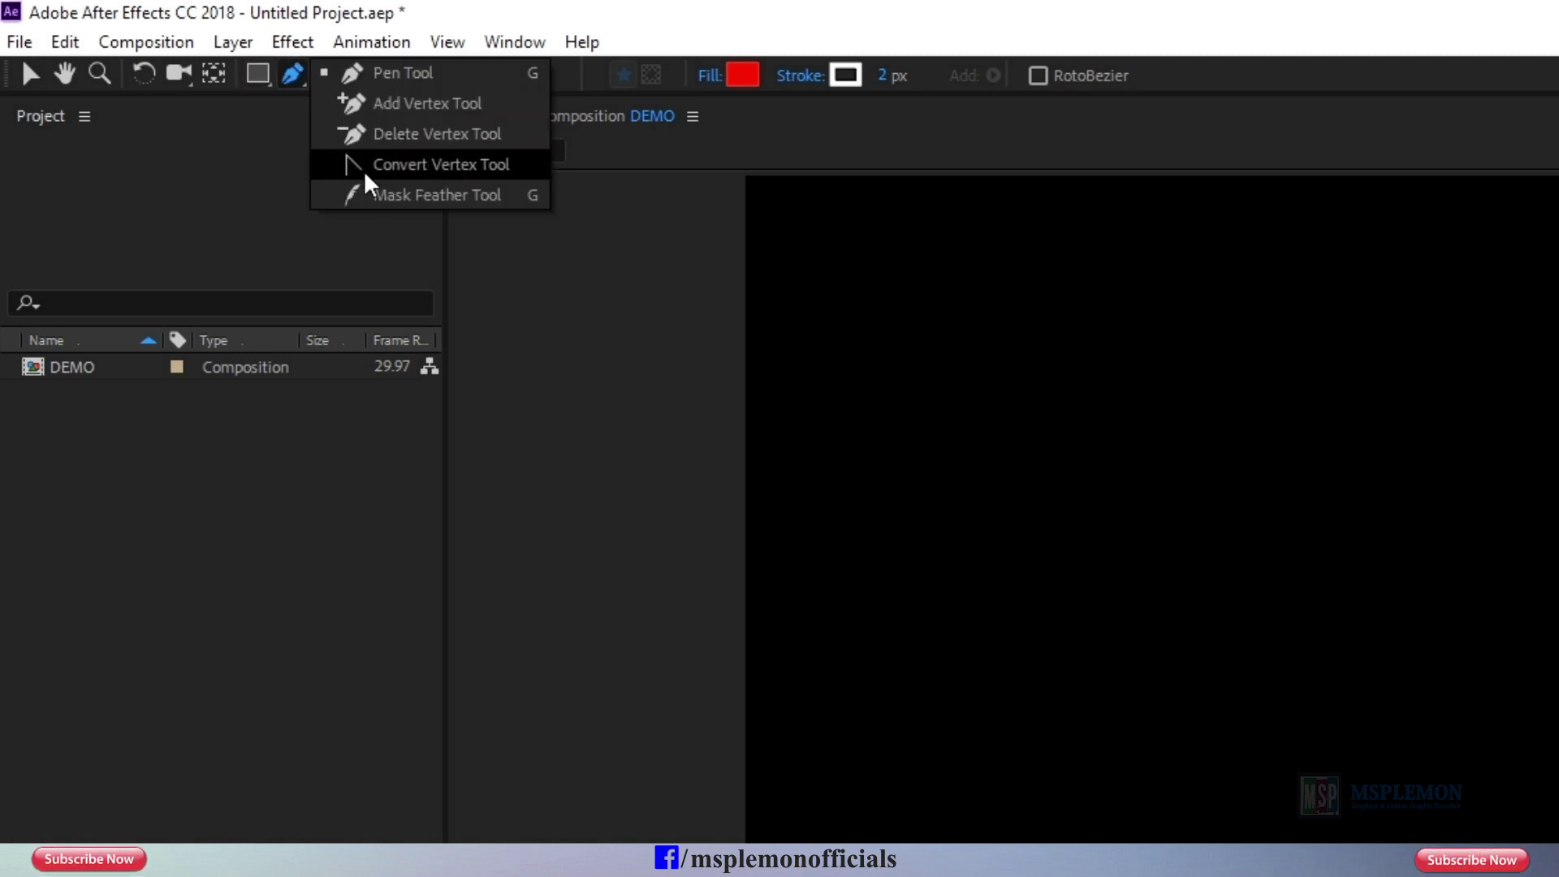
left_click(296, 69)
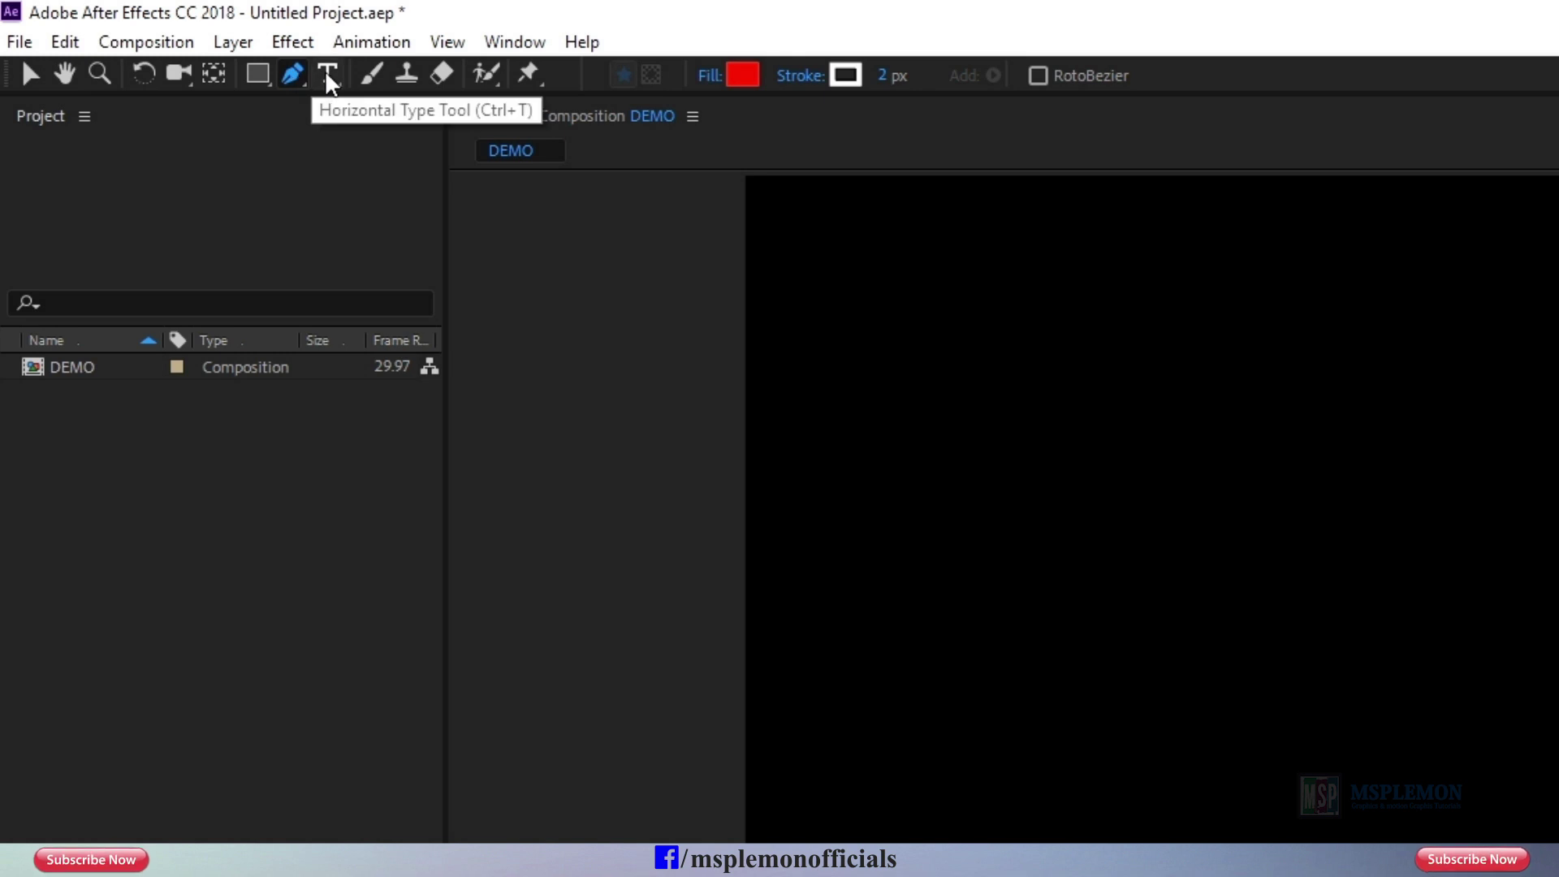
left_click(326, 73)
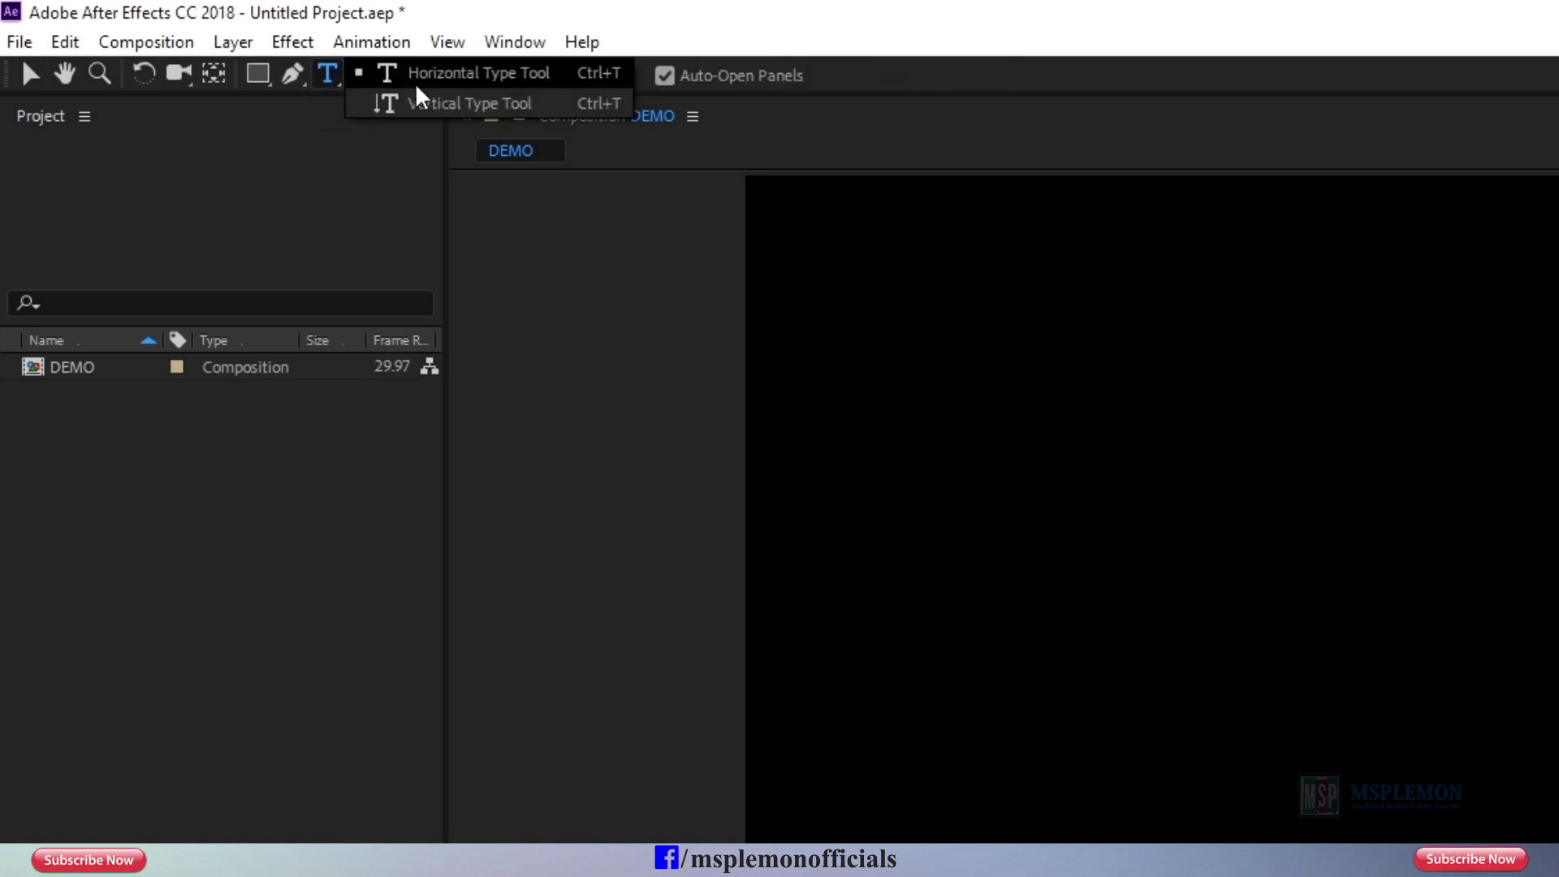
left_click(330, 71)
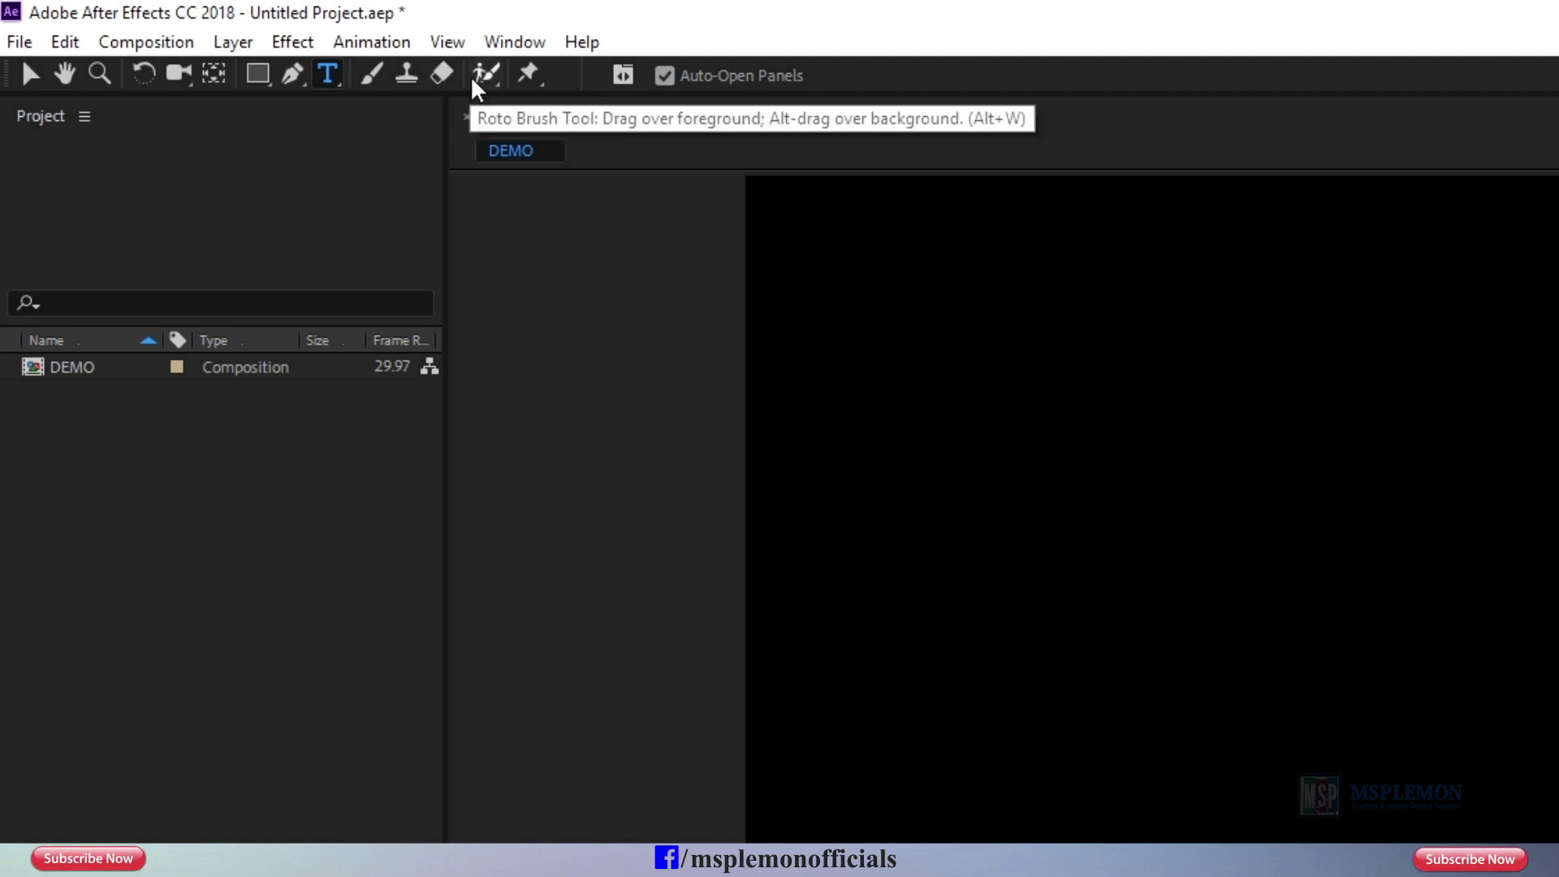
Review the Puppet Pin tool variants, then switch back to the Selection Tool
left_click(526, 79)
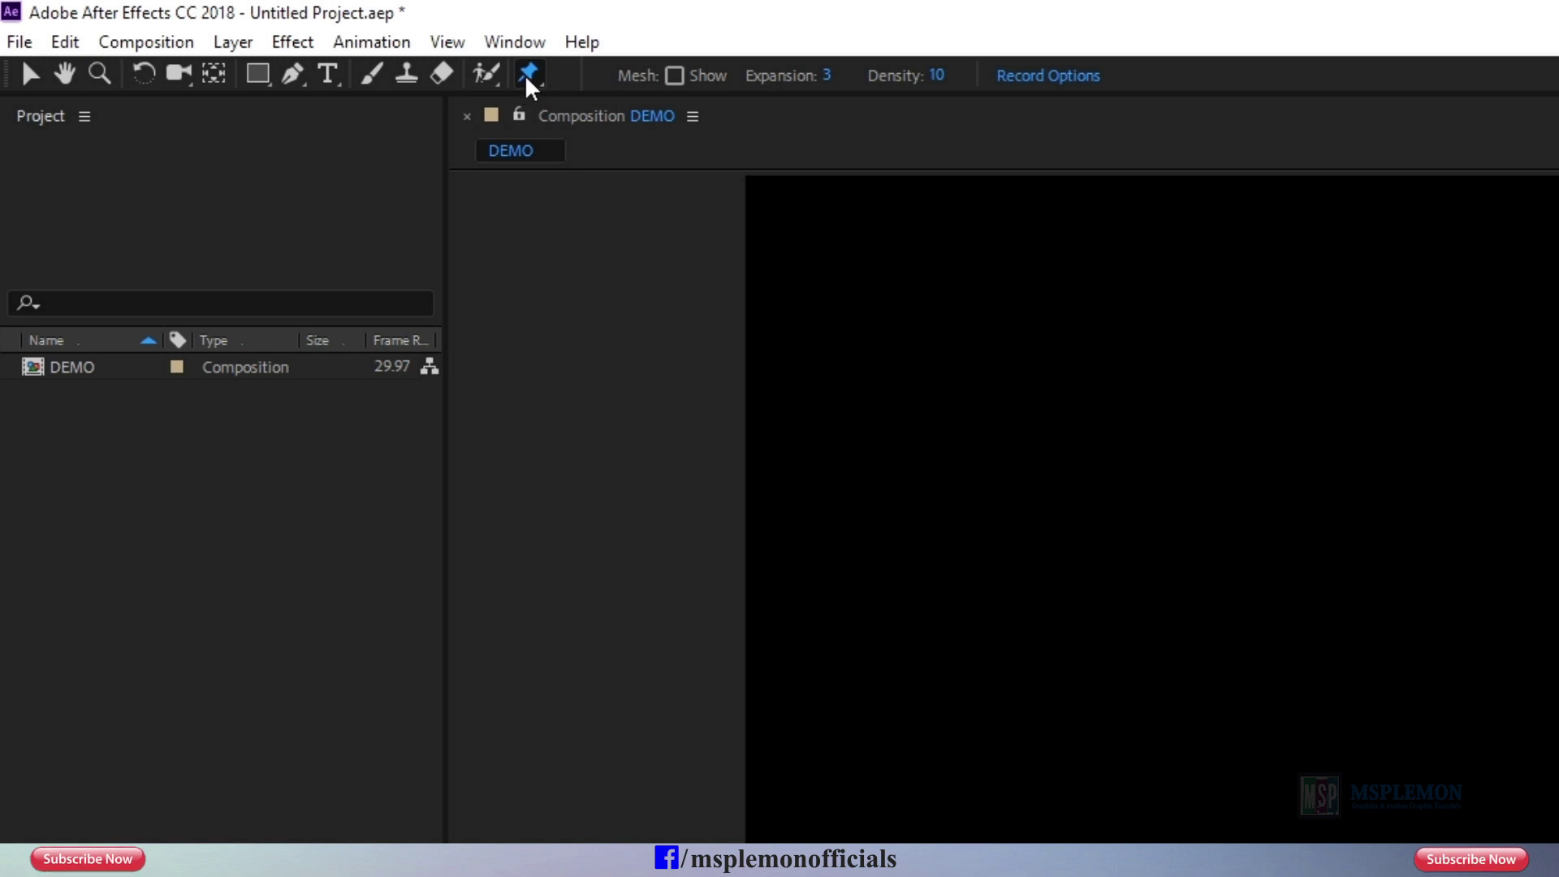
left_click(526, 75)
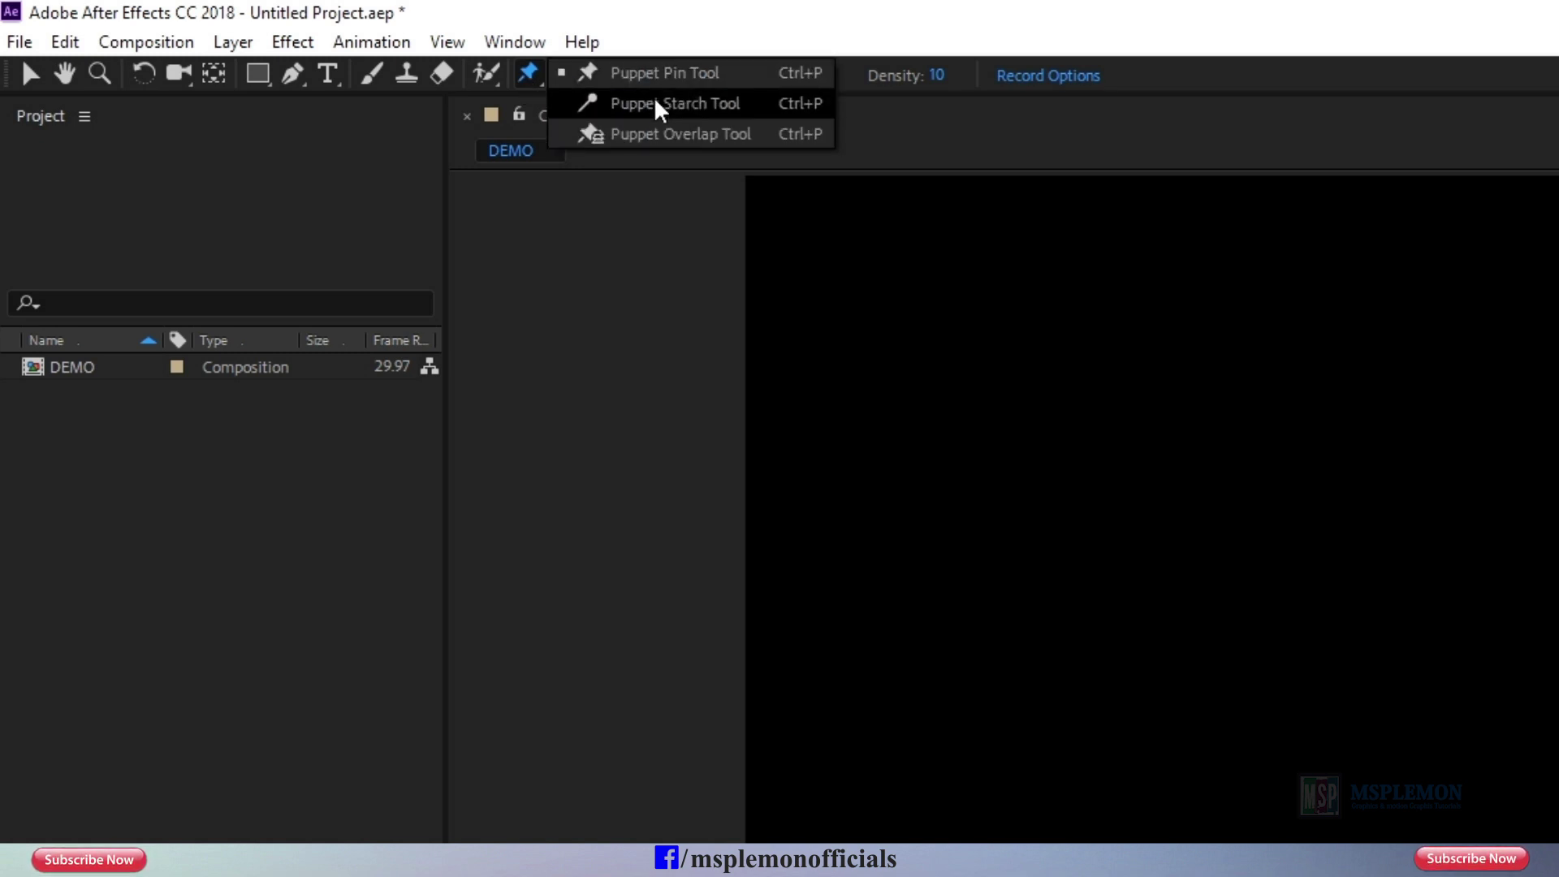
left_click(519, 67)
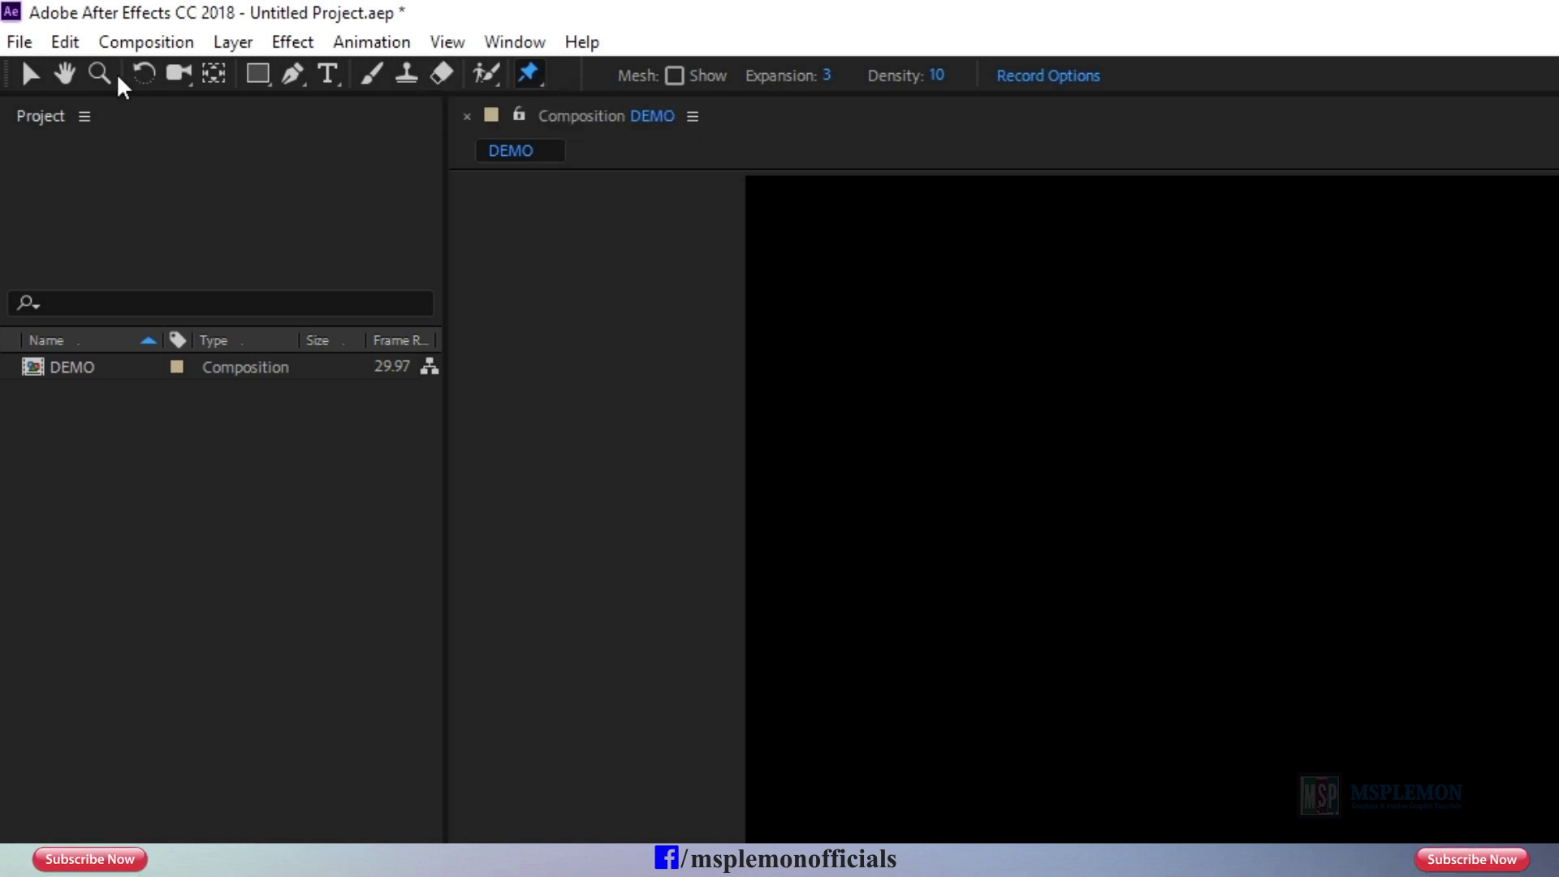
left_click(32, 76)
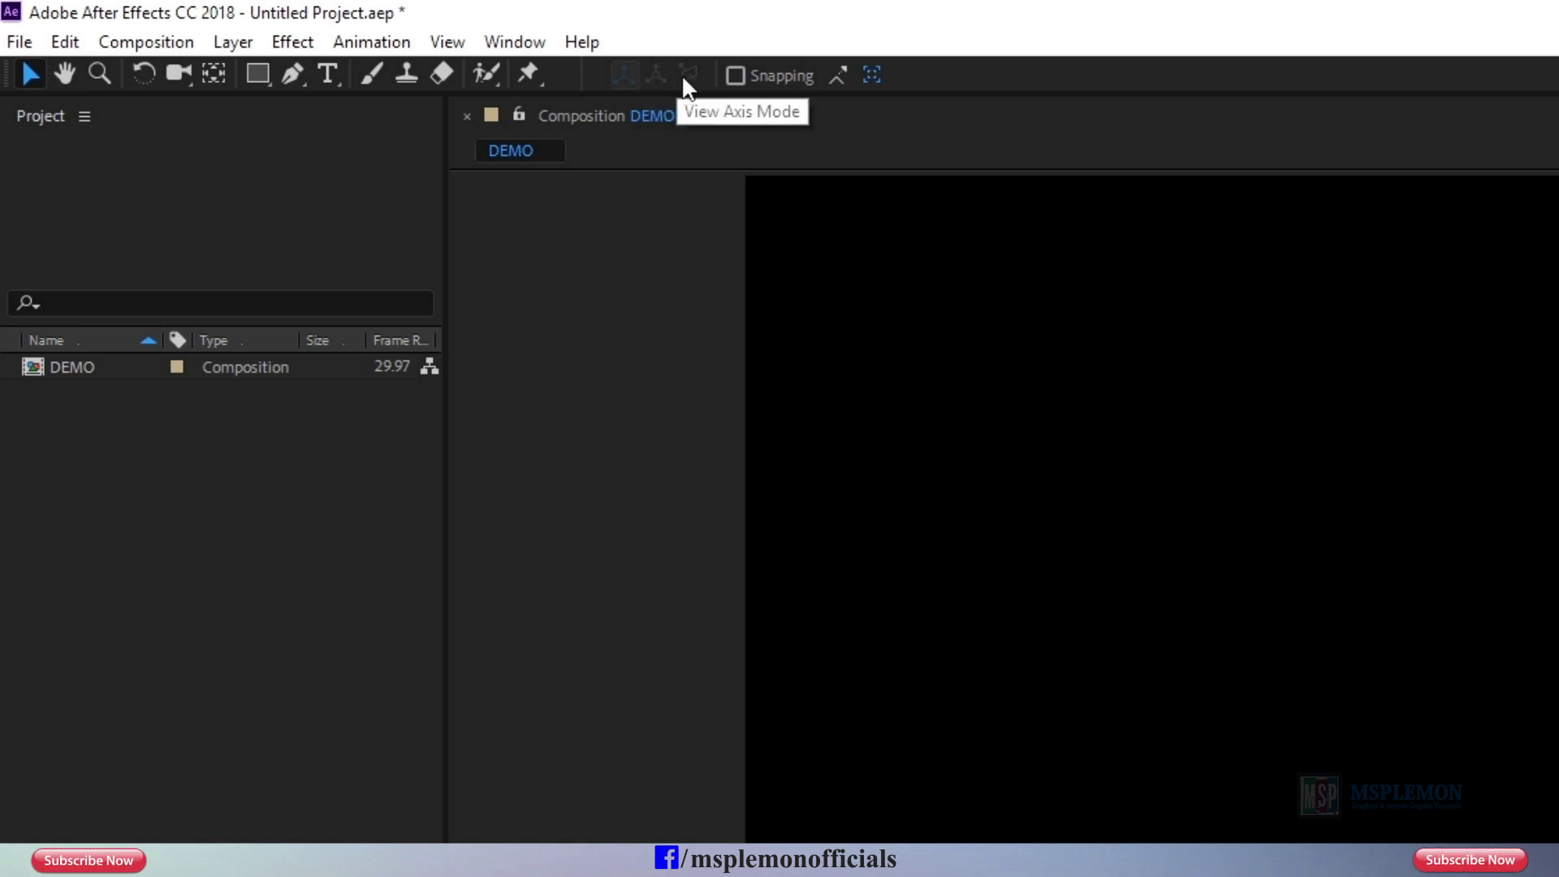
key("ctrl+s")
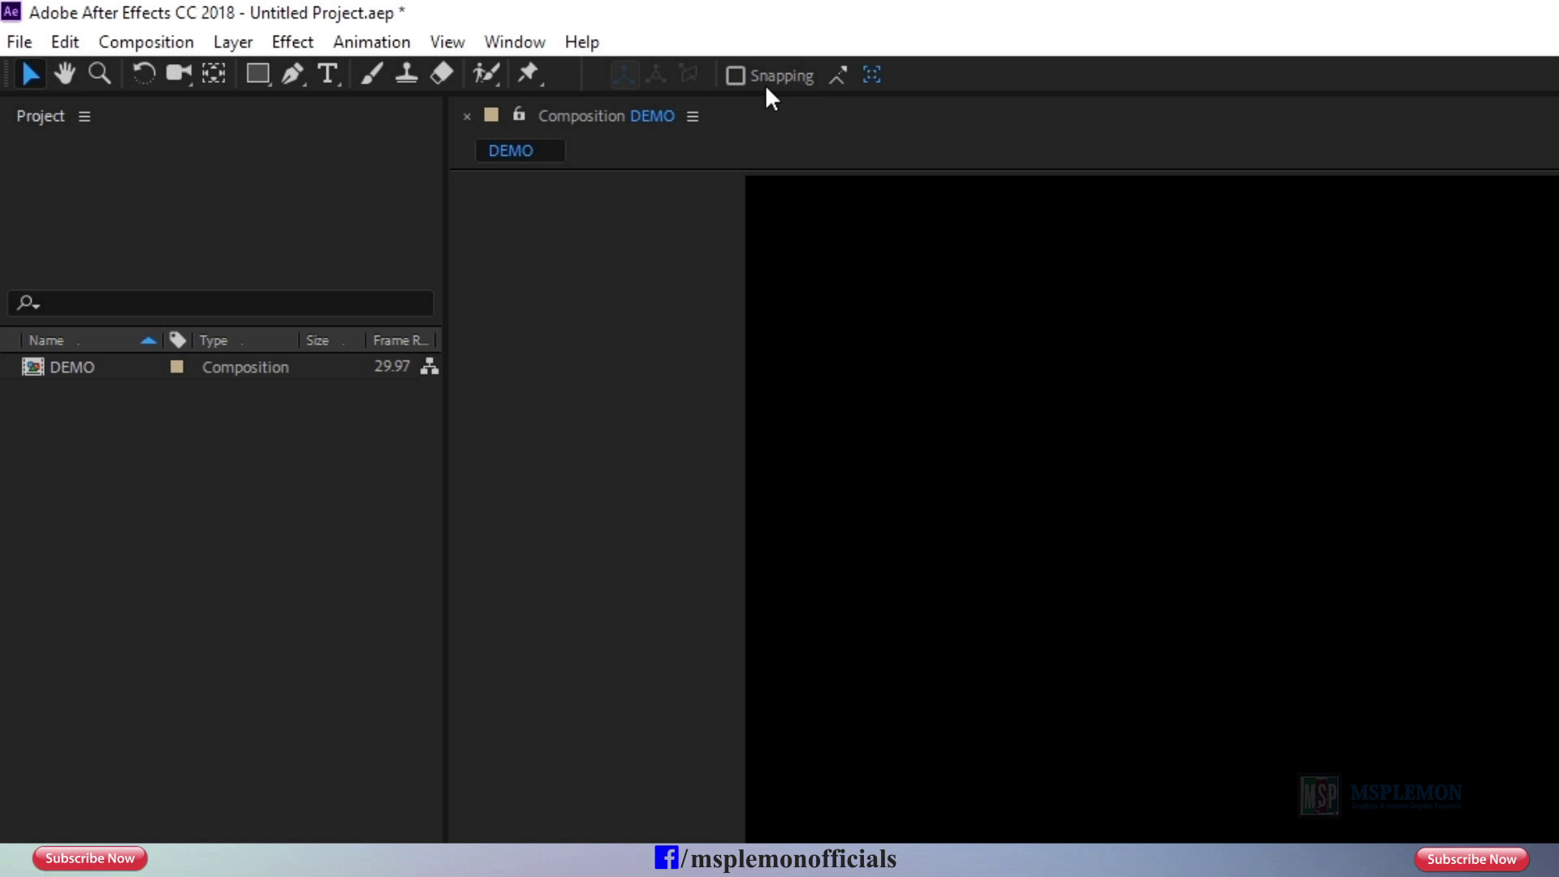
key("ctrl+s")
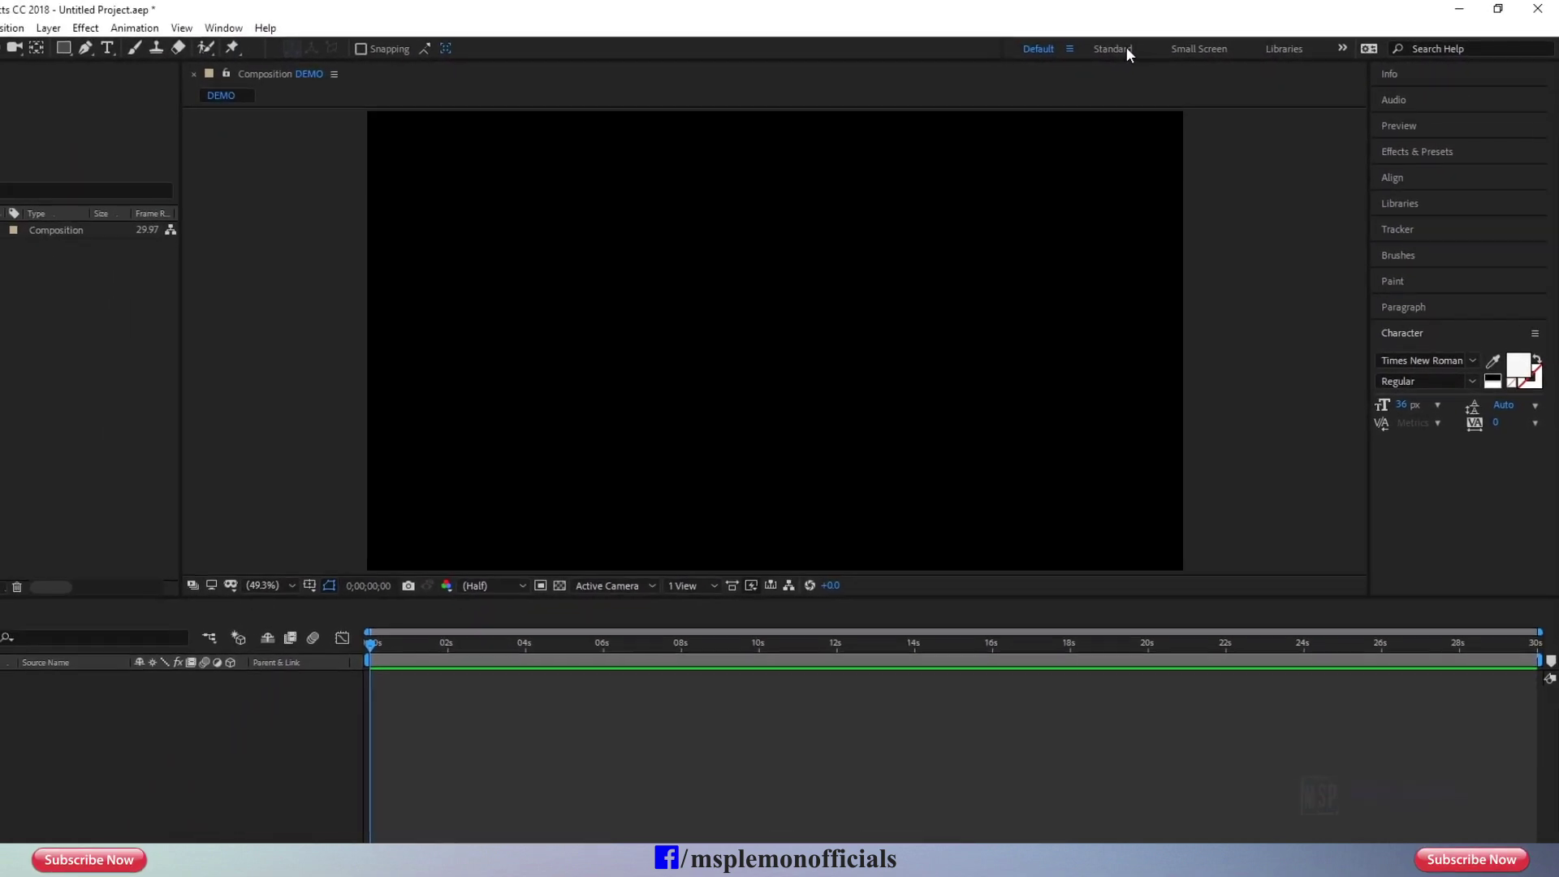
Cycle through Standard, Small Screen, Libraries and Effects workspaces, then return to Default with Shift+F11
left_click(1127, 49)
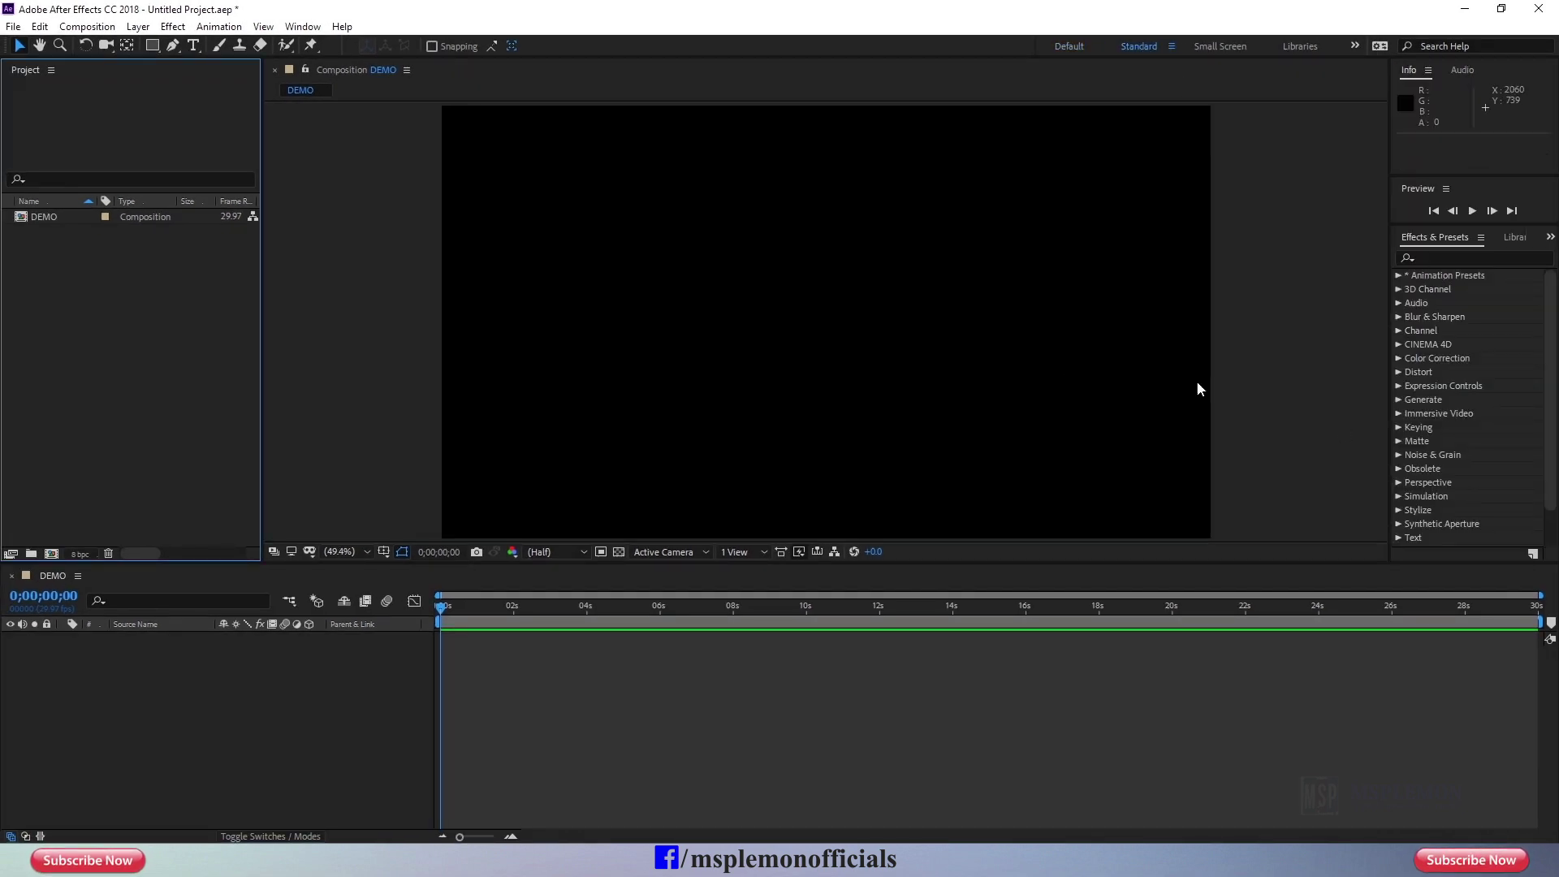
left_click(1211, 46)
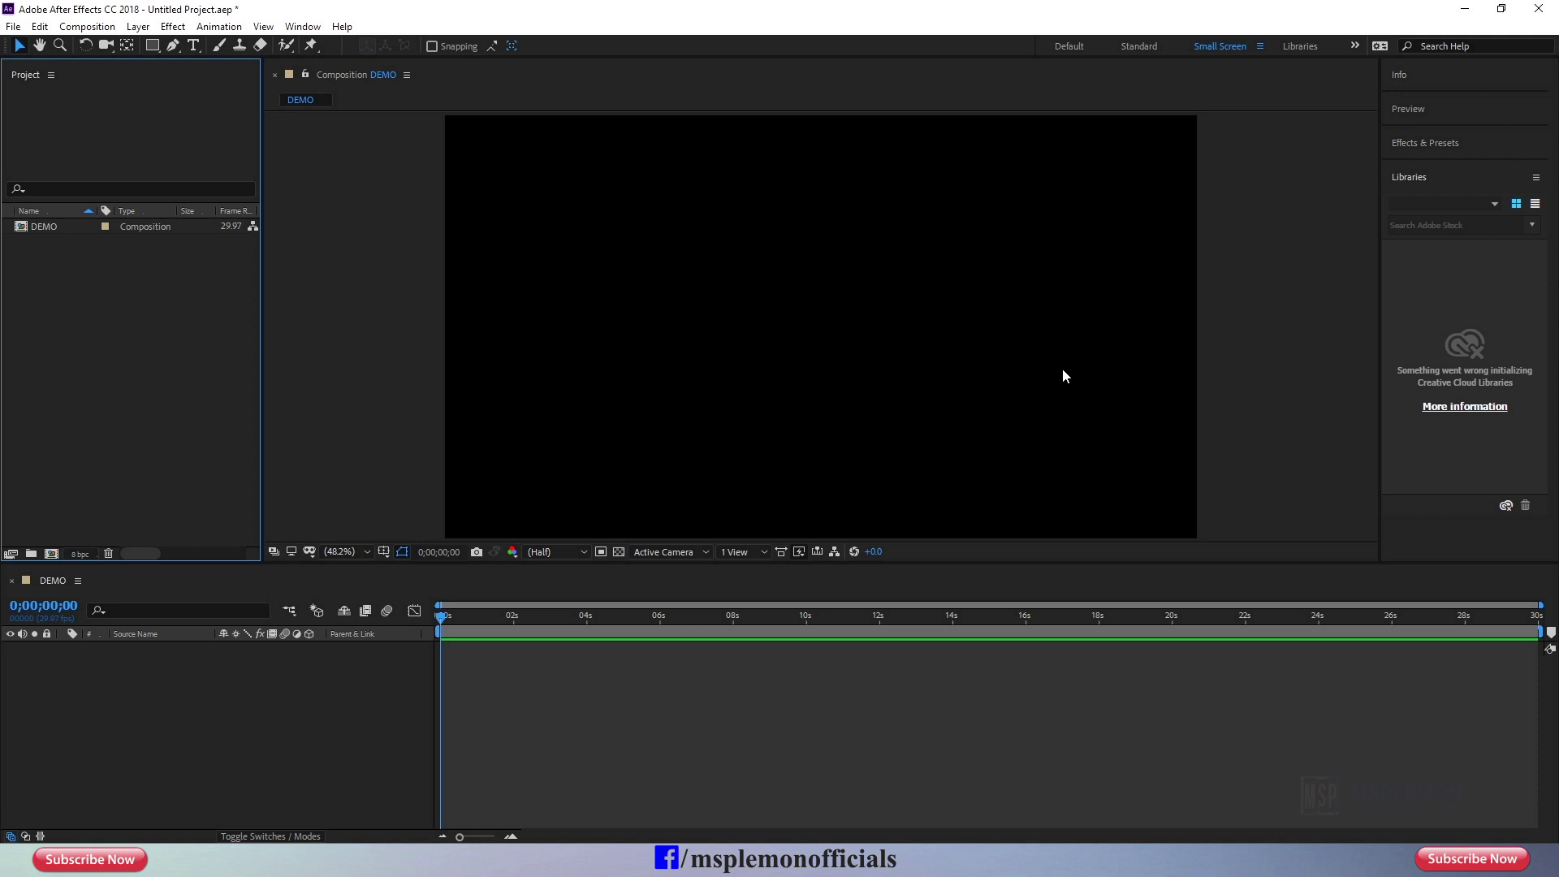
left_click(1300, 45)
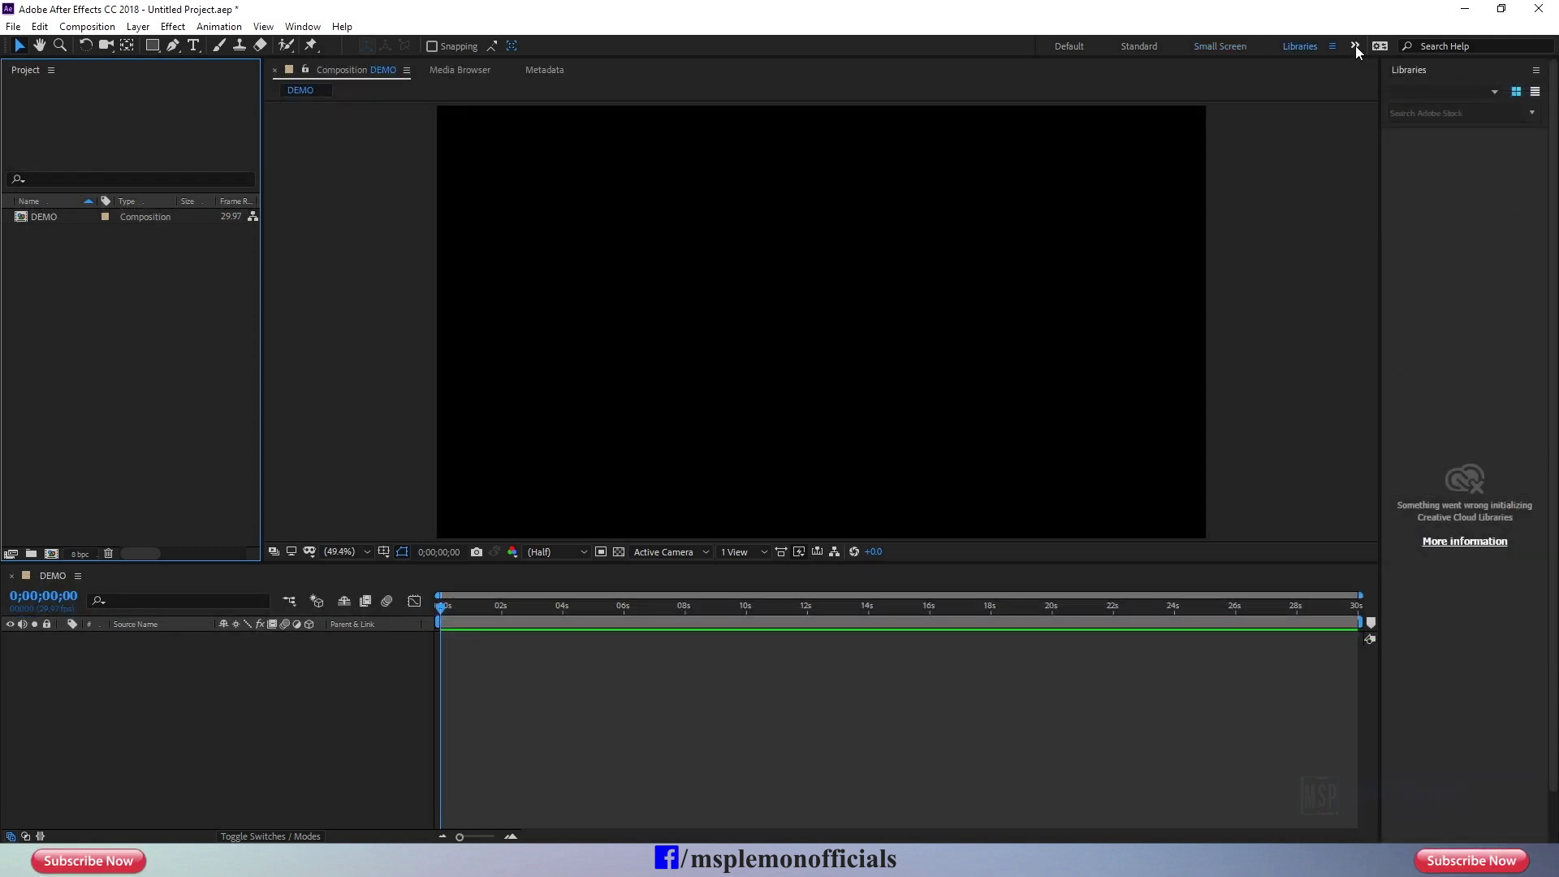
left_click(1354, 45)
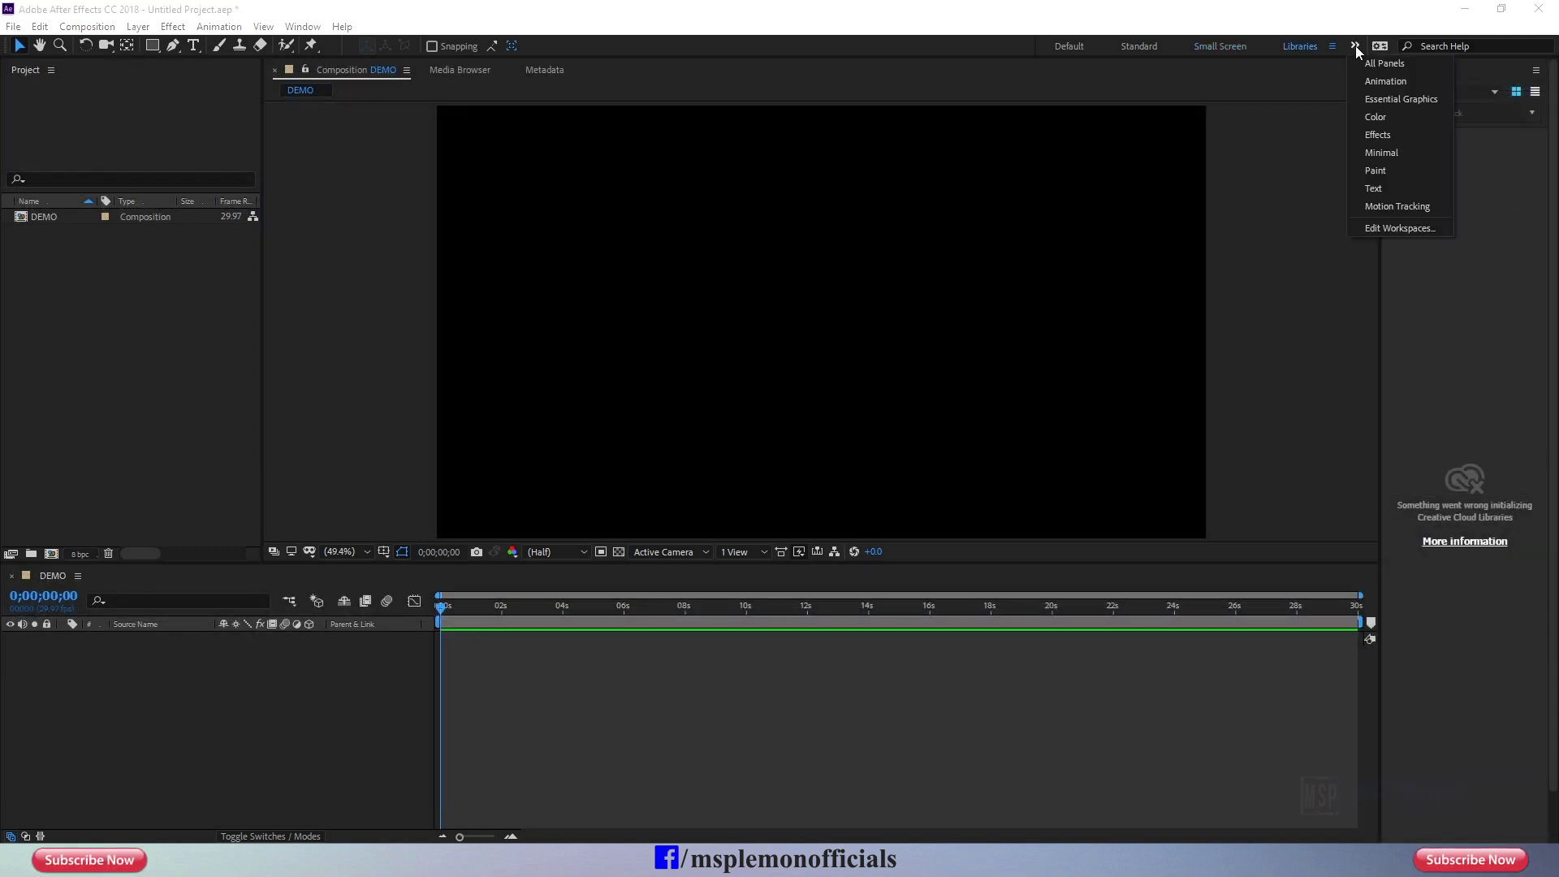
left_click(1380, 135)
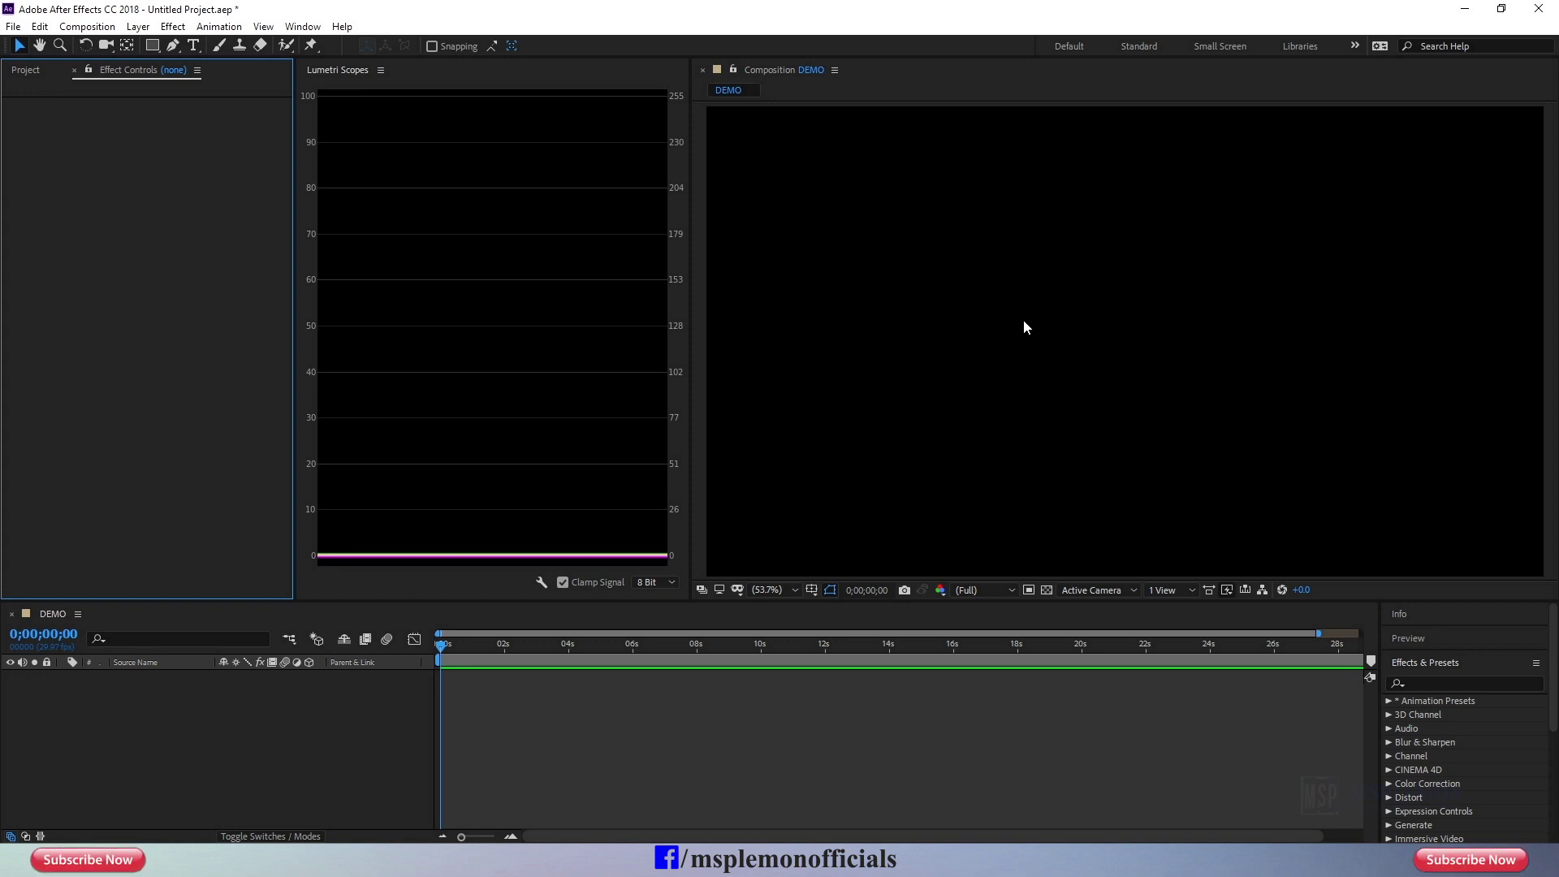
key("shift+F11")
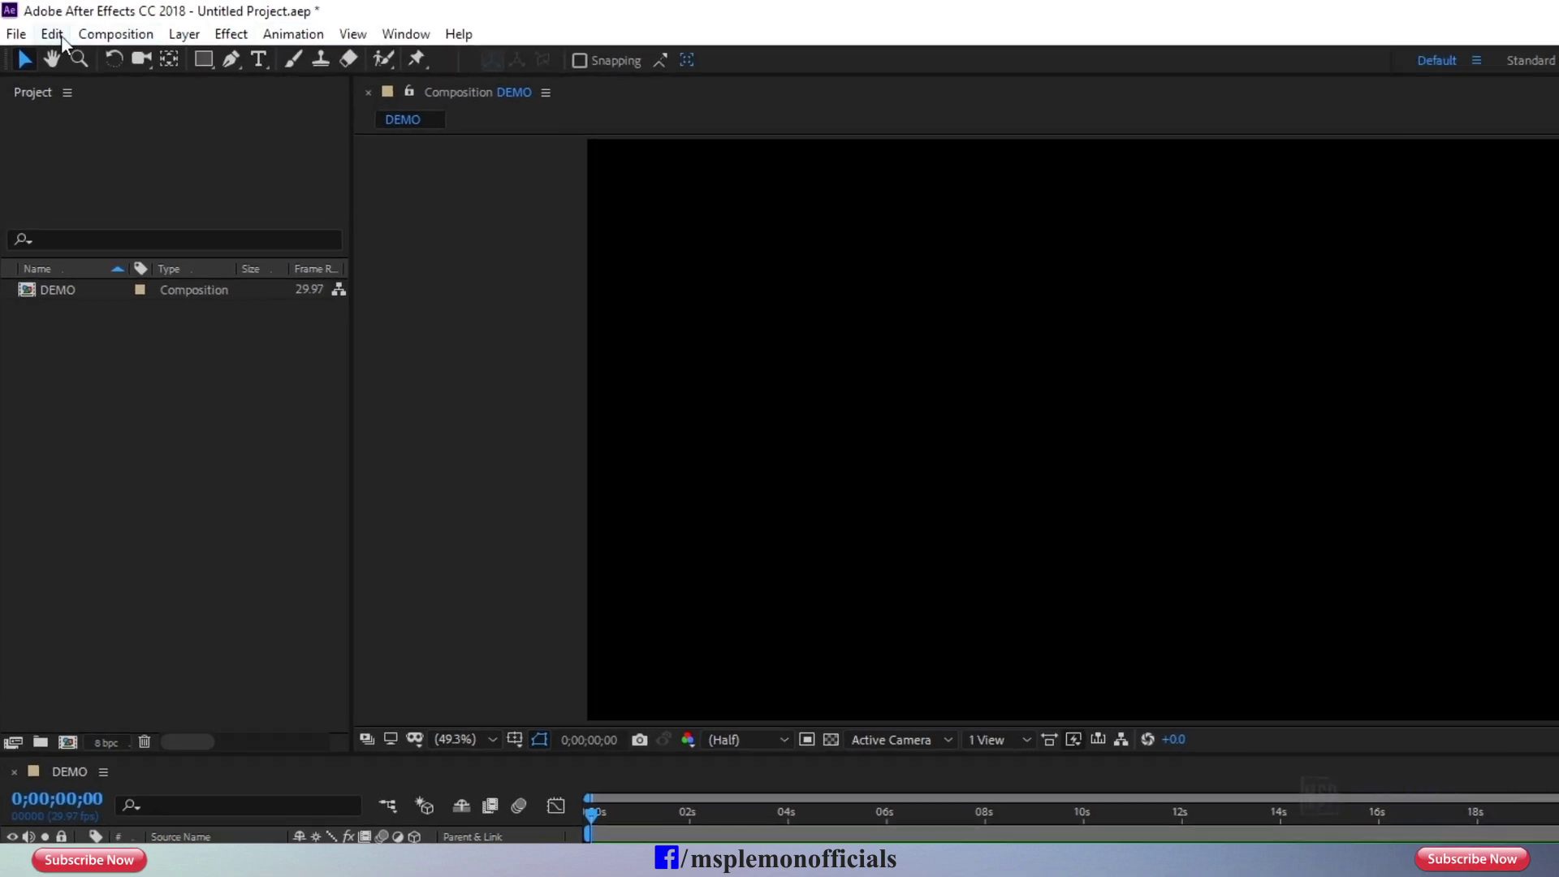
left_click(16, 34)
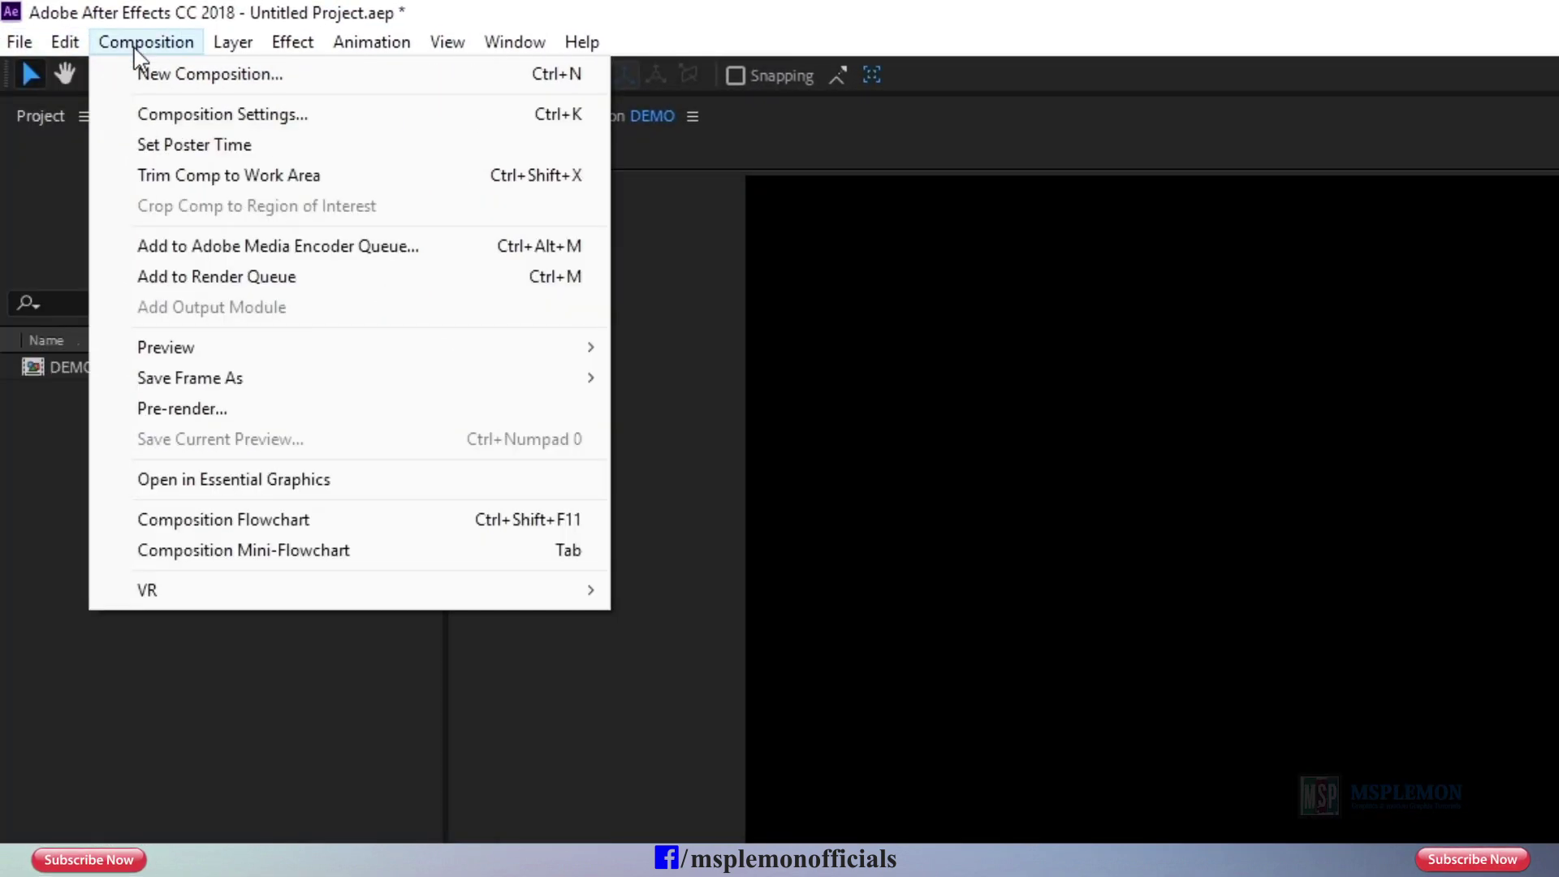
left_click(140, 42)
left_click(210, 44)
mouse_move(291, 61)
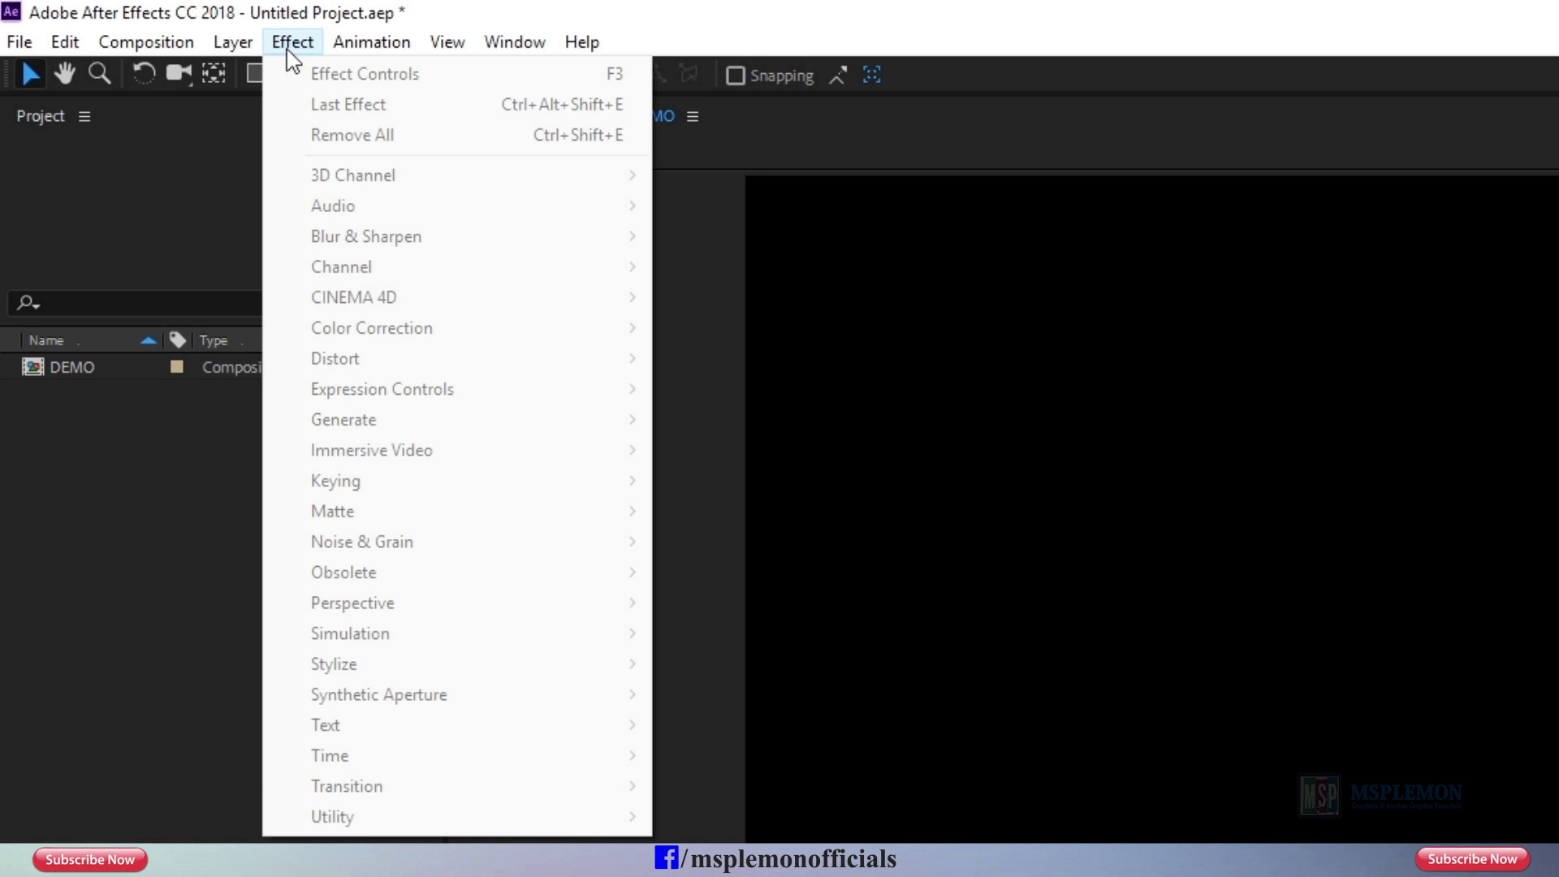
mouse_move(577, 55)
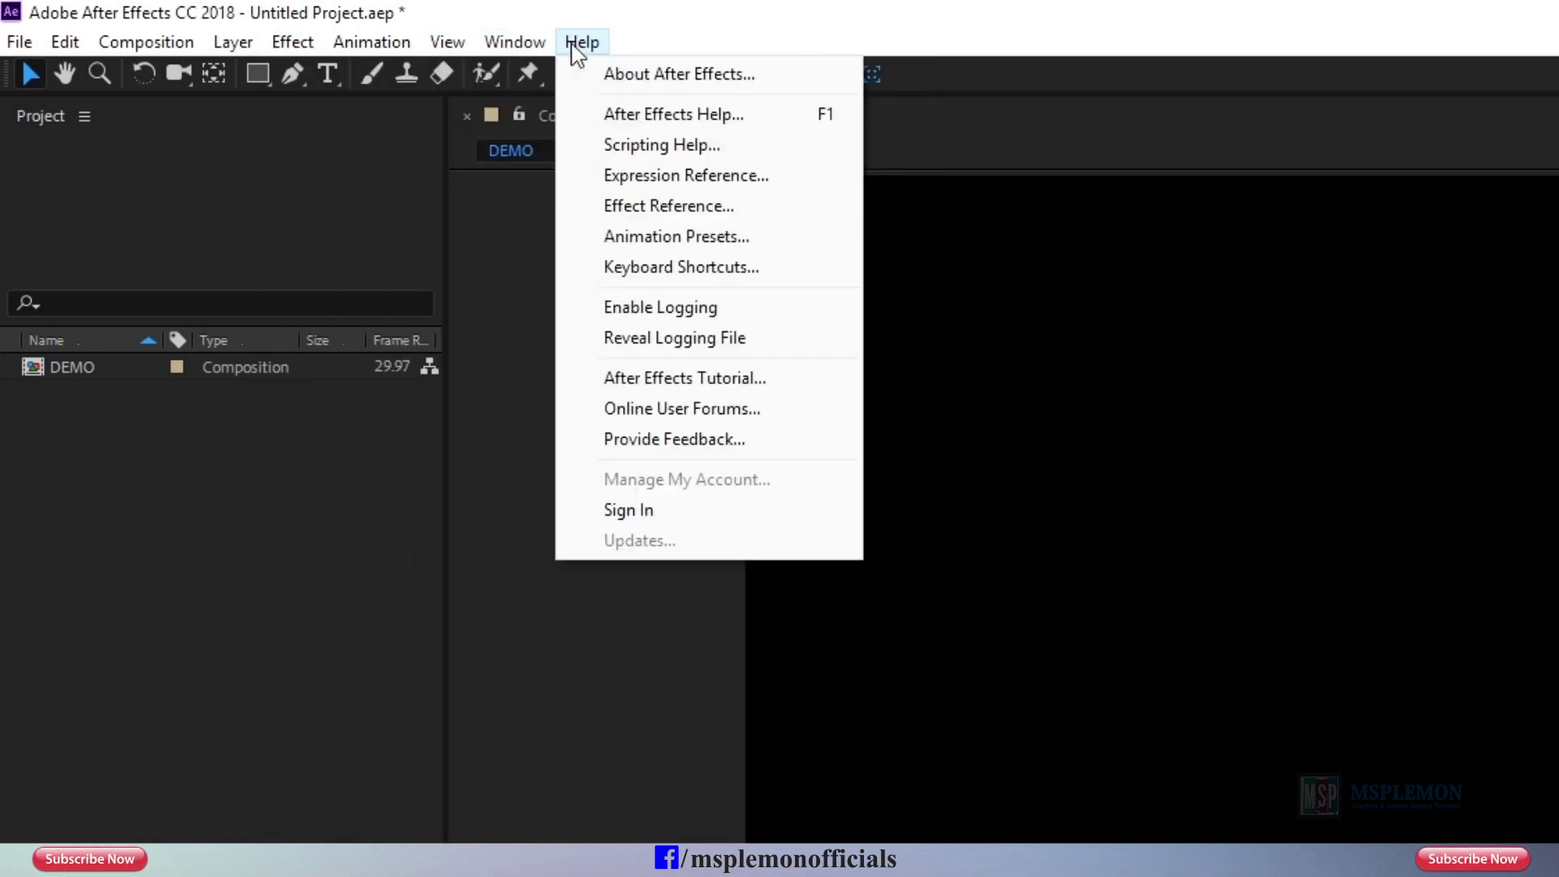
mouse_move(431, 49)
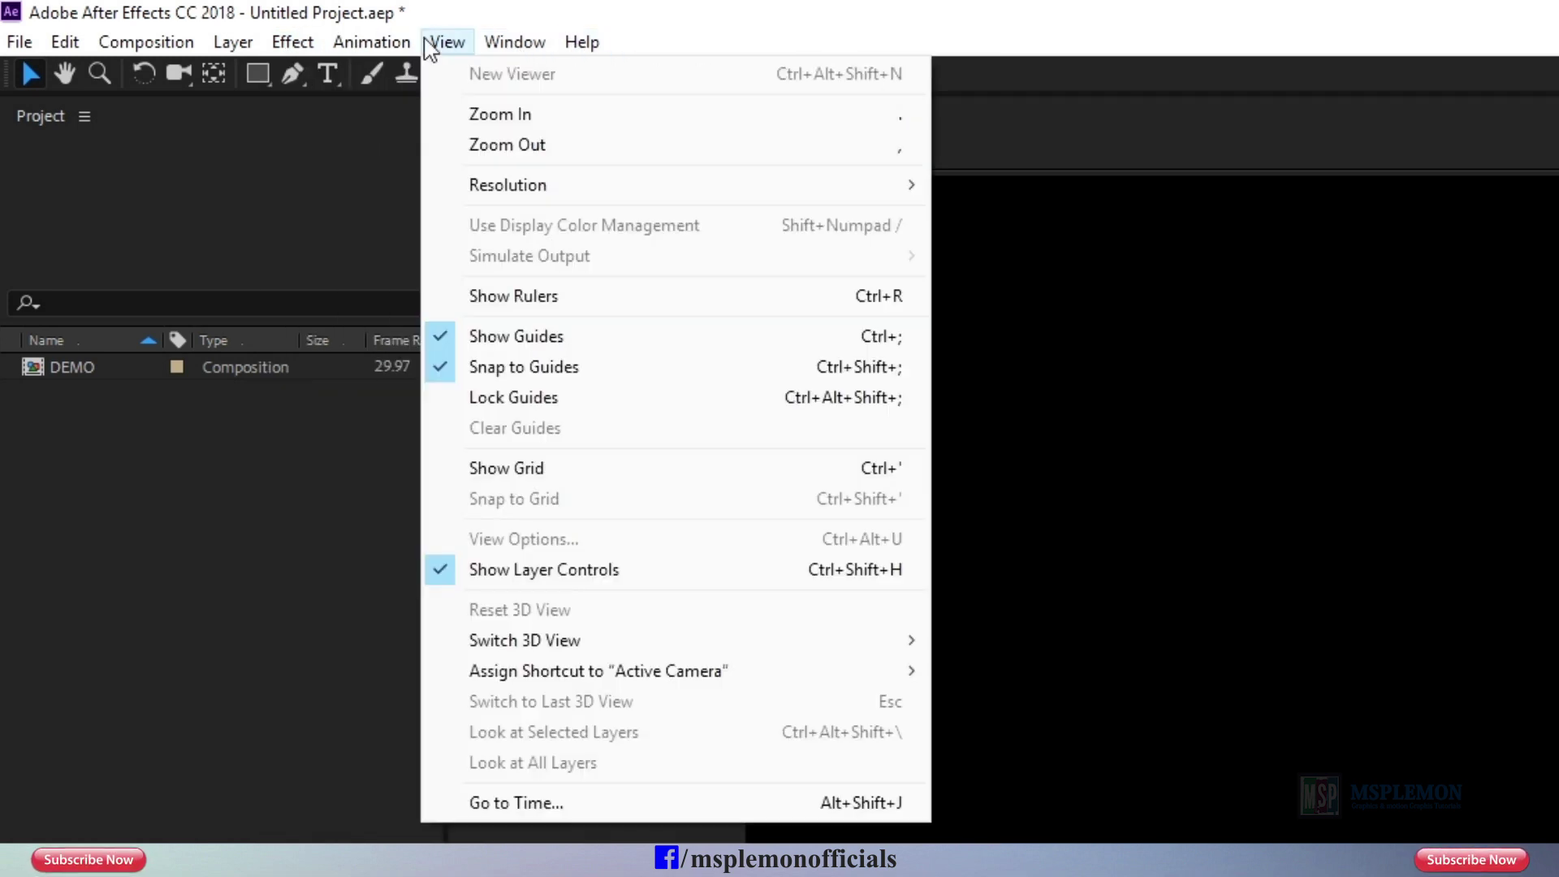
mouse_move(379, 47)
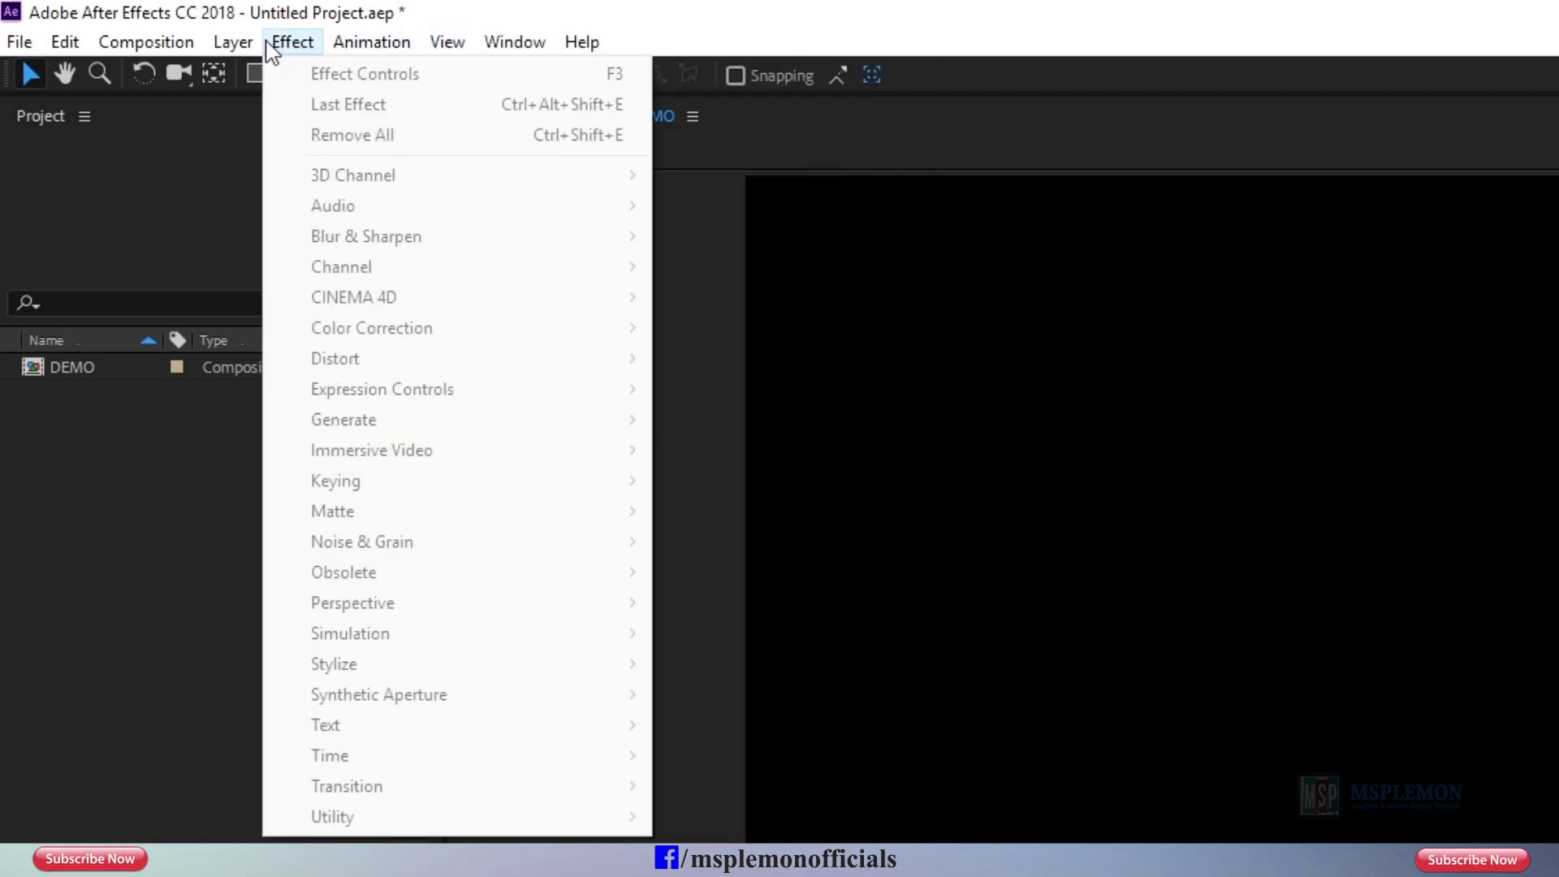
mouse_move(250, 45)
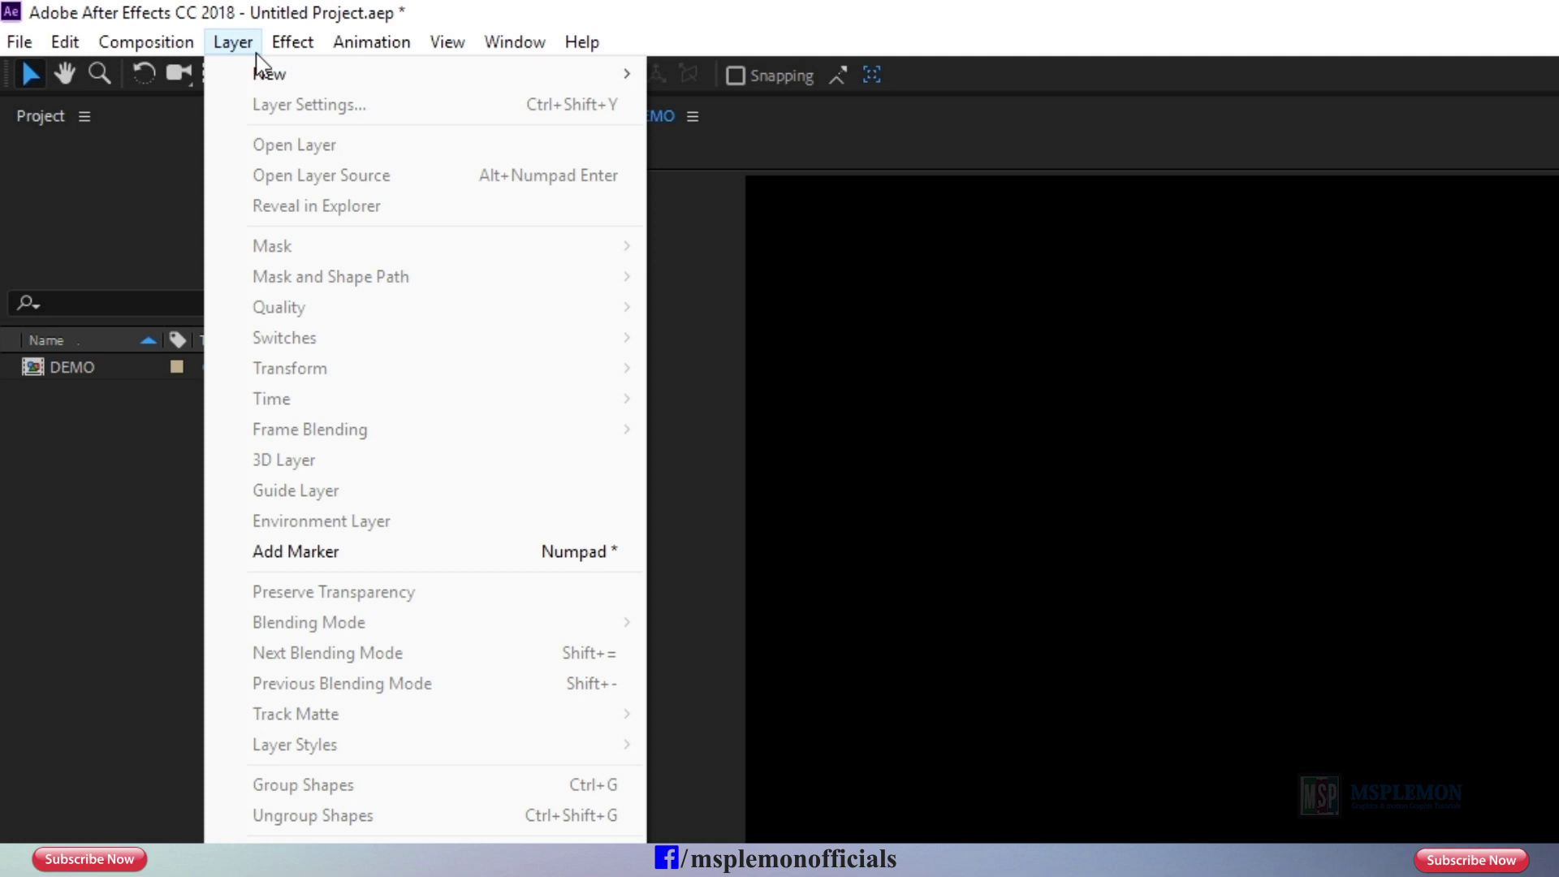
mouse_move(358, 52)
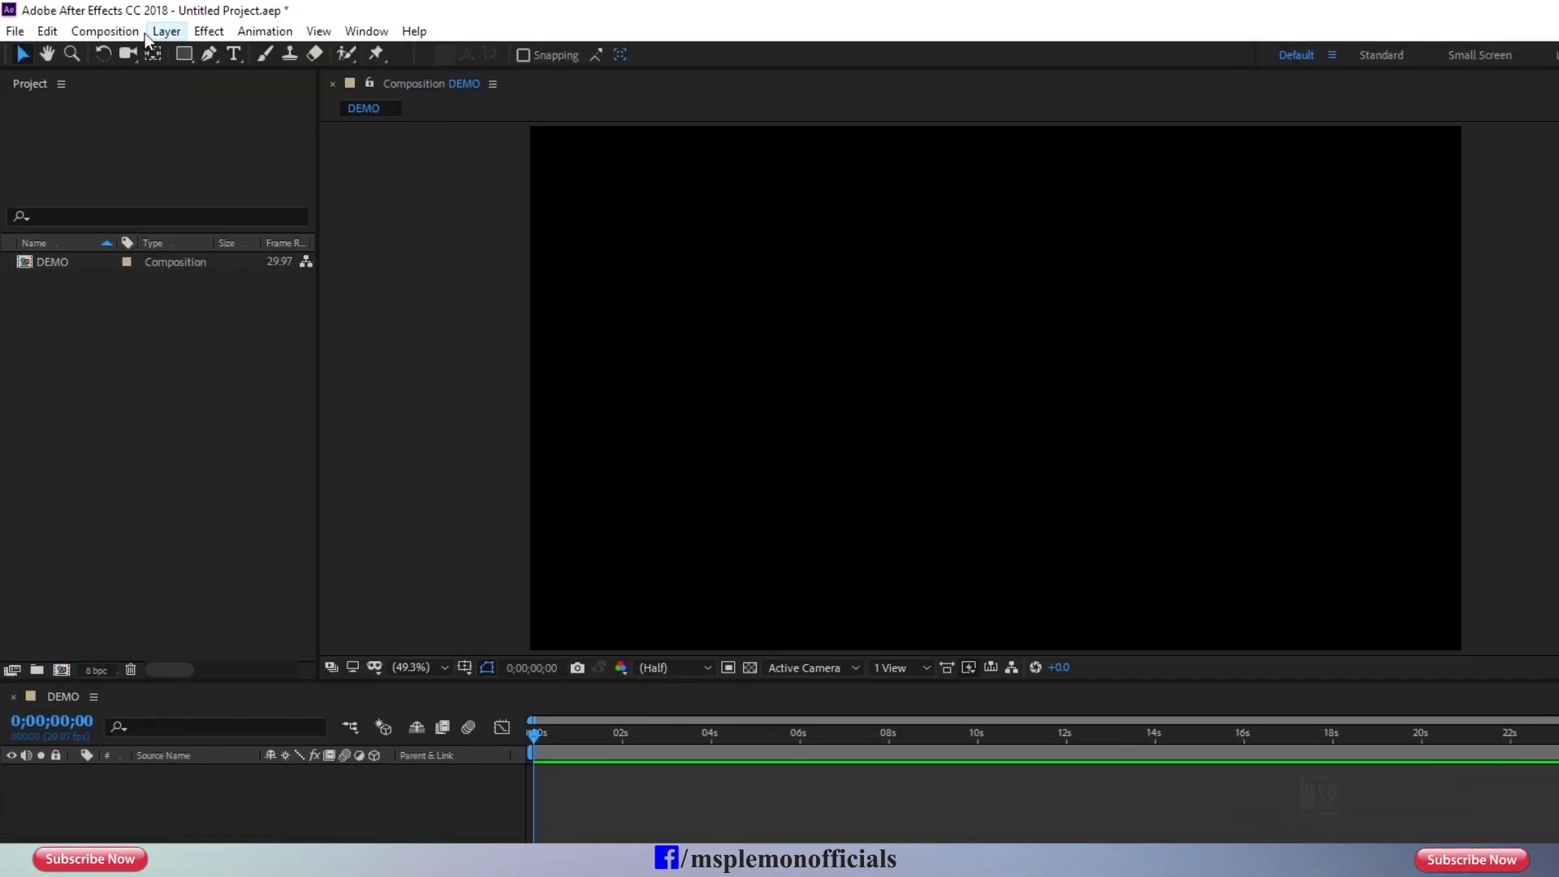
Dismiss the open menu and look over the Info, Audio and Preview panels
mouse_move(318, 31)
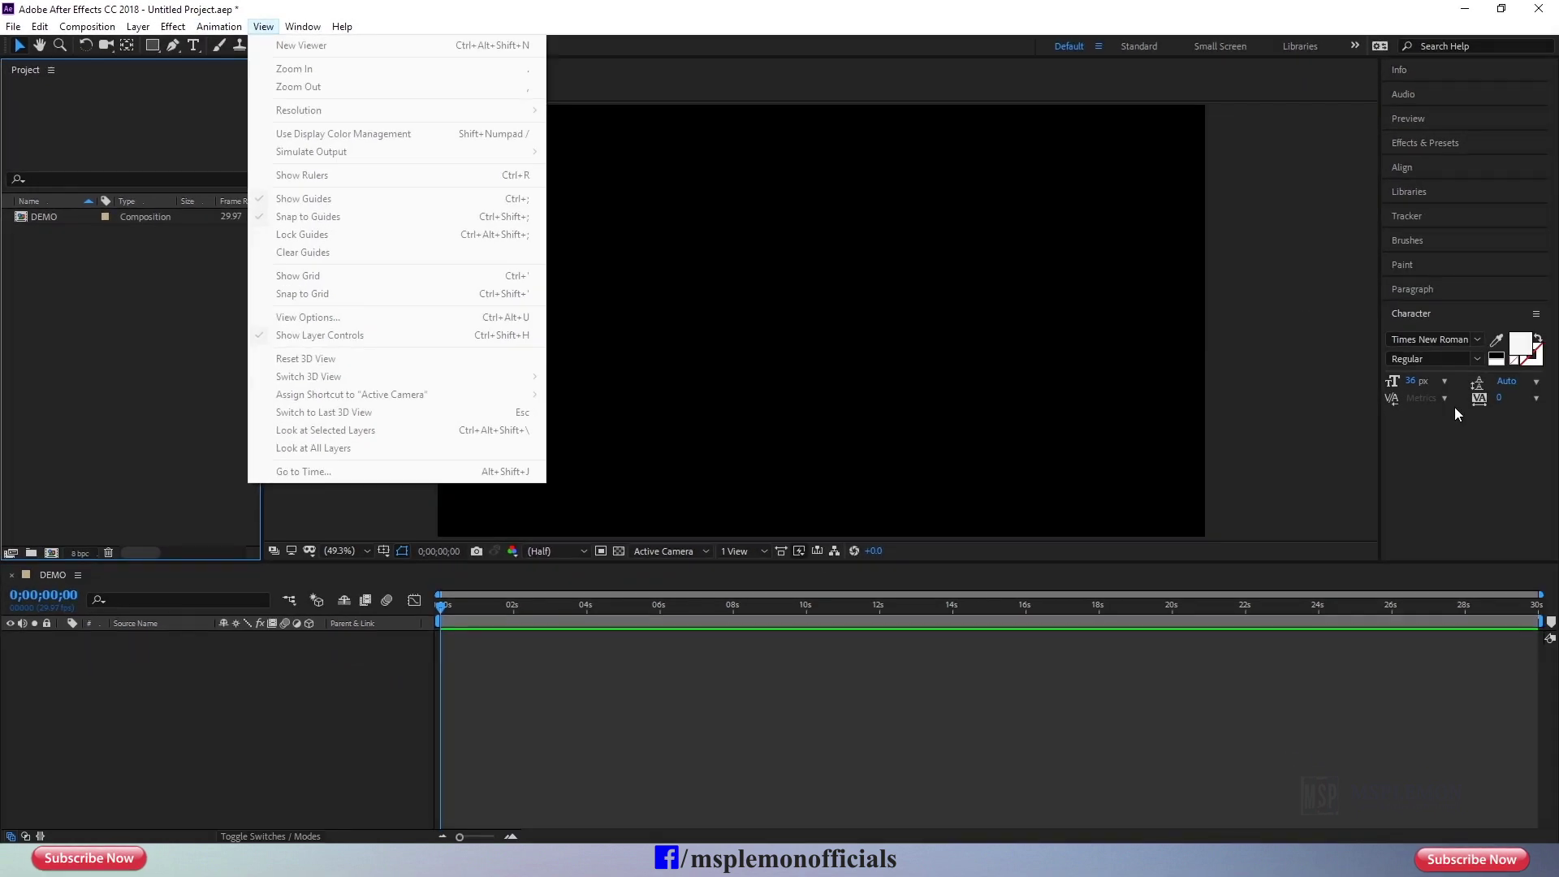
left_click(1478, 435)
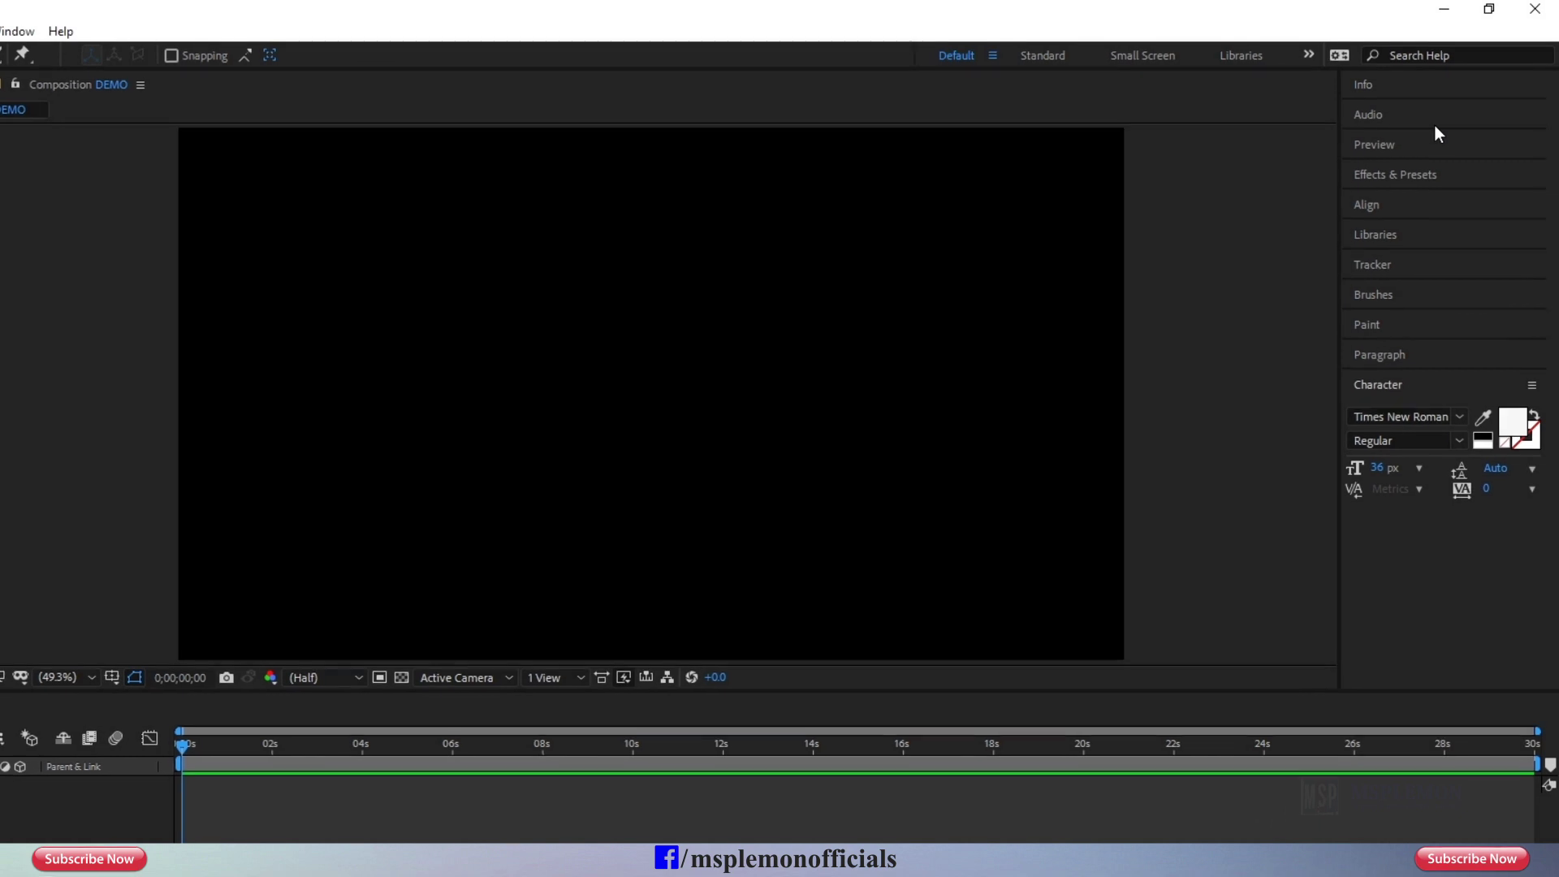
left_click(1408, 86)
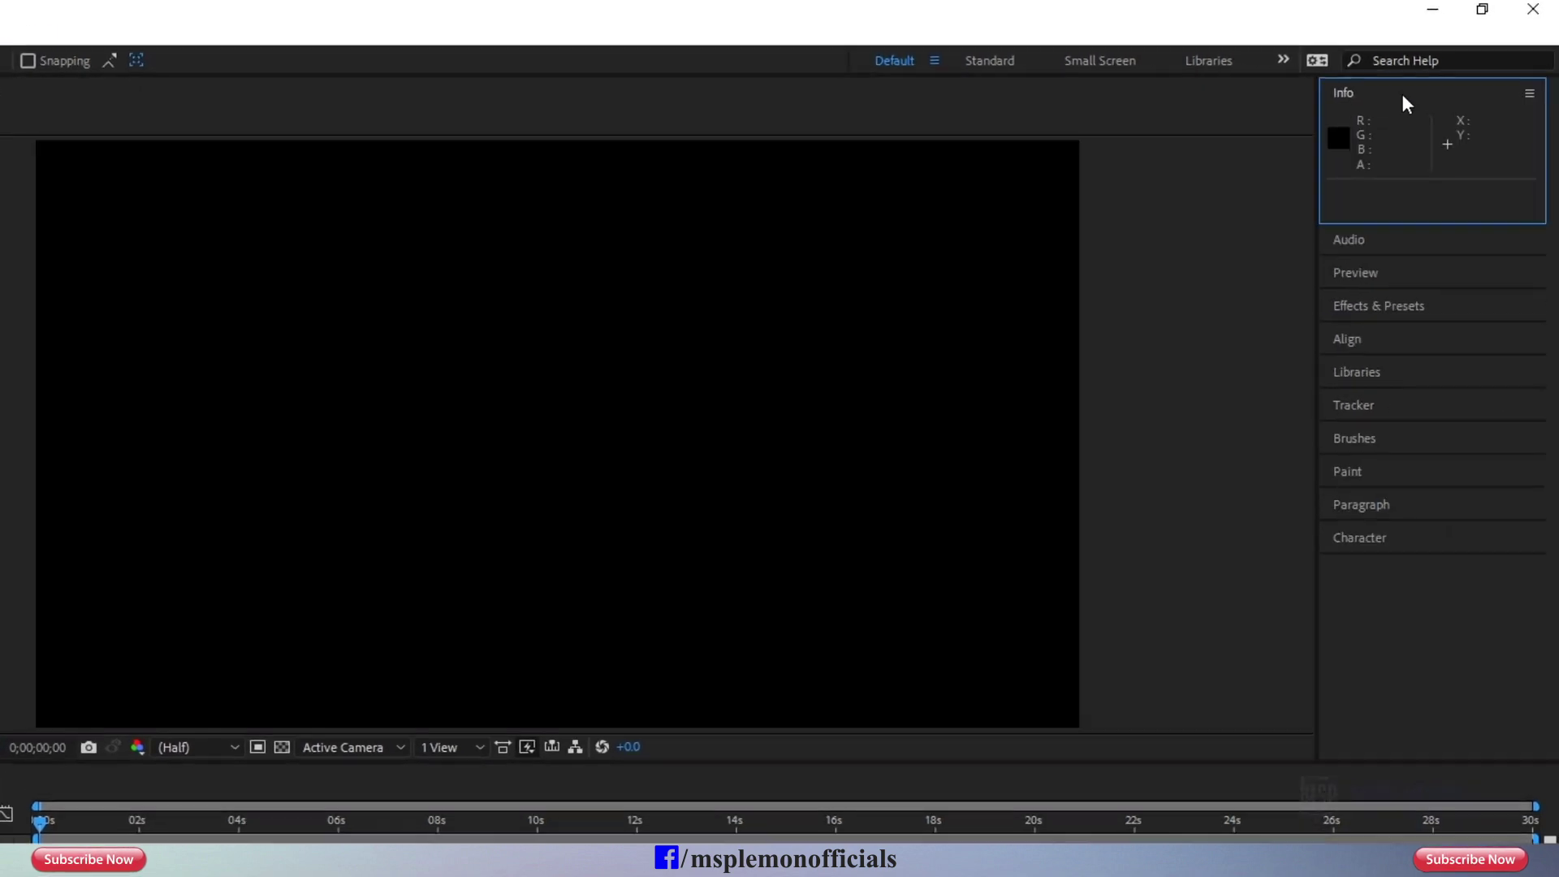
left_click(1411, 241)
left_click(1400, 499)
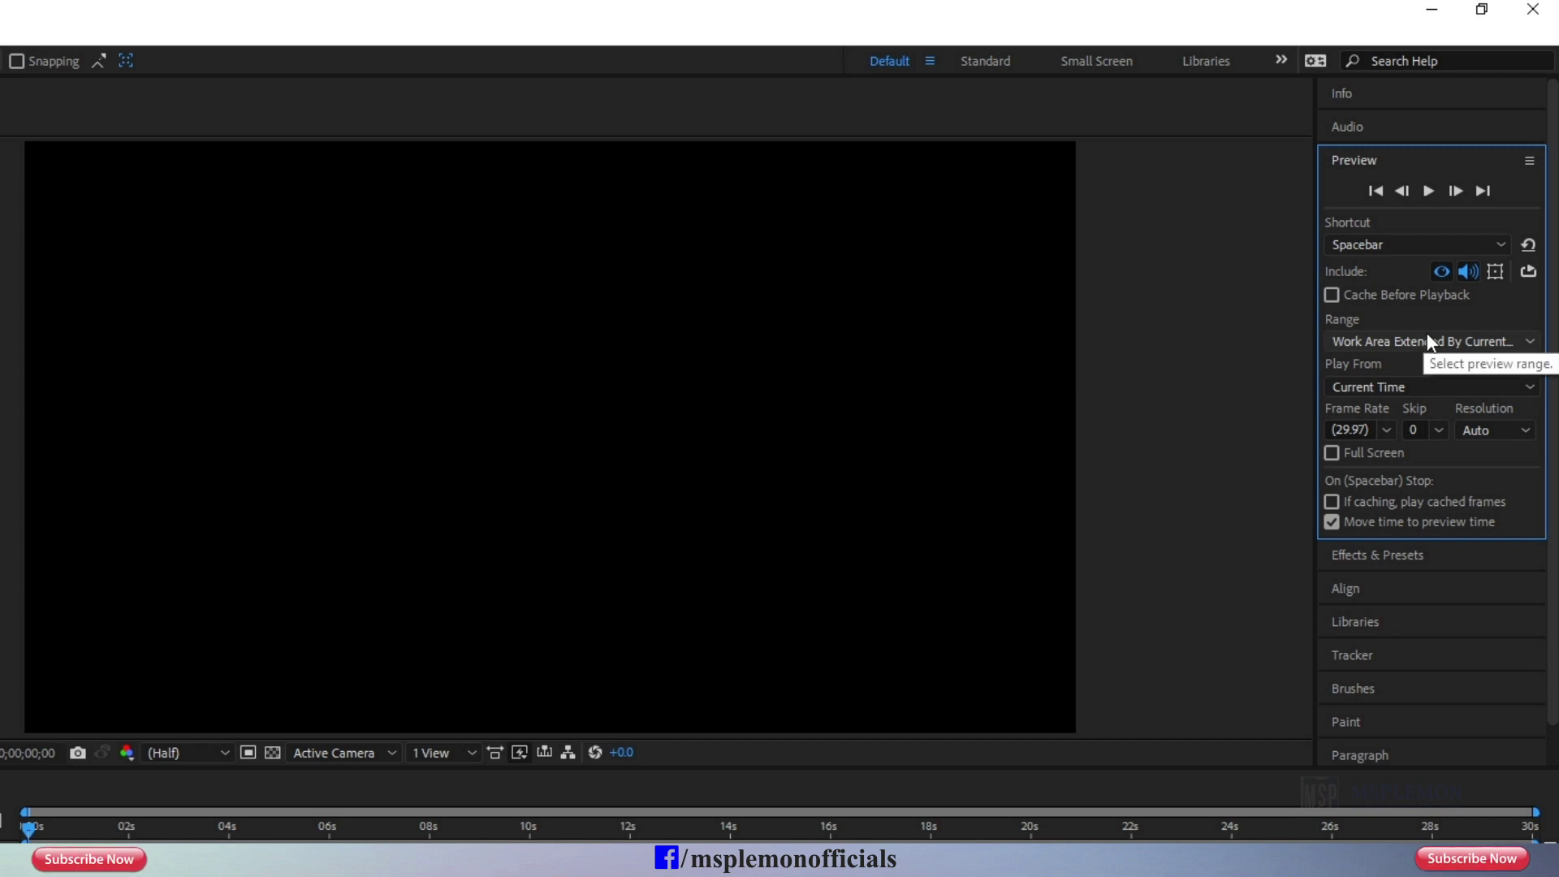
Expand the Audio panel and close the Info panel from its panel menu
left_click(1430, 127)
left_click(1424, 94)
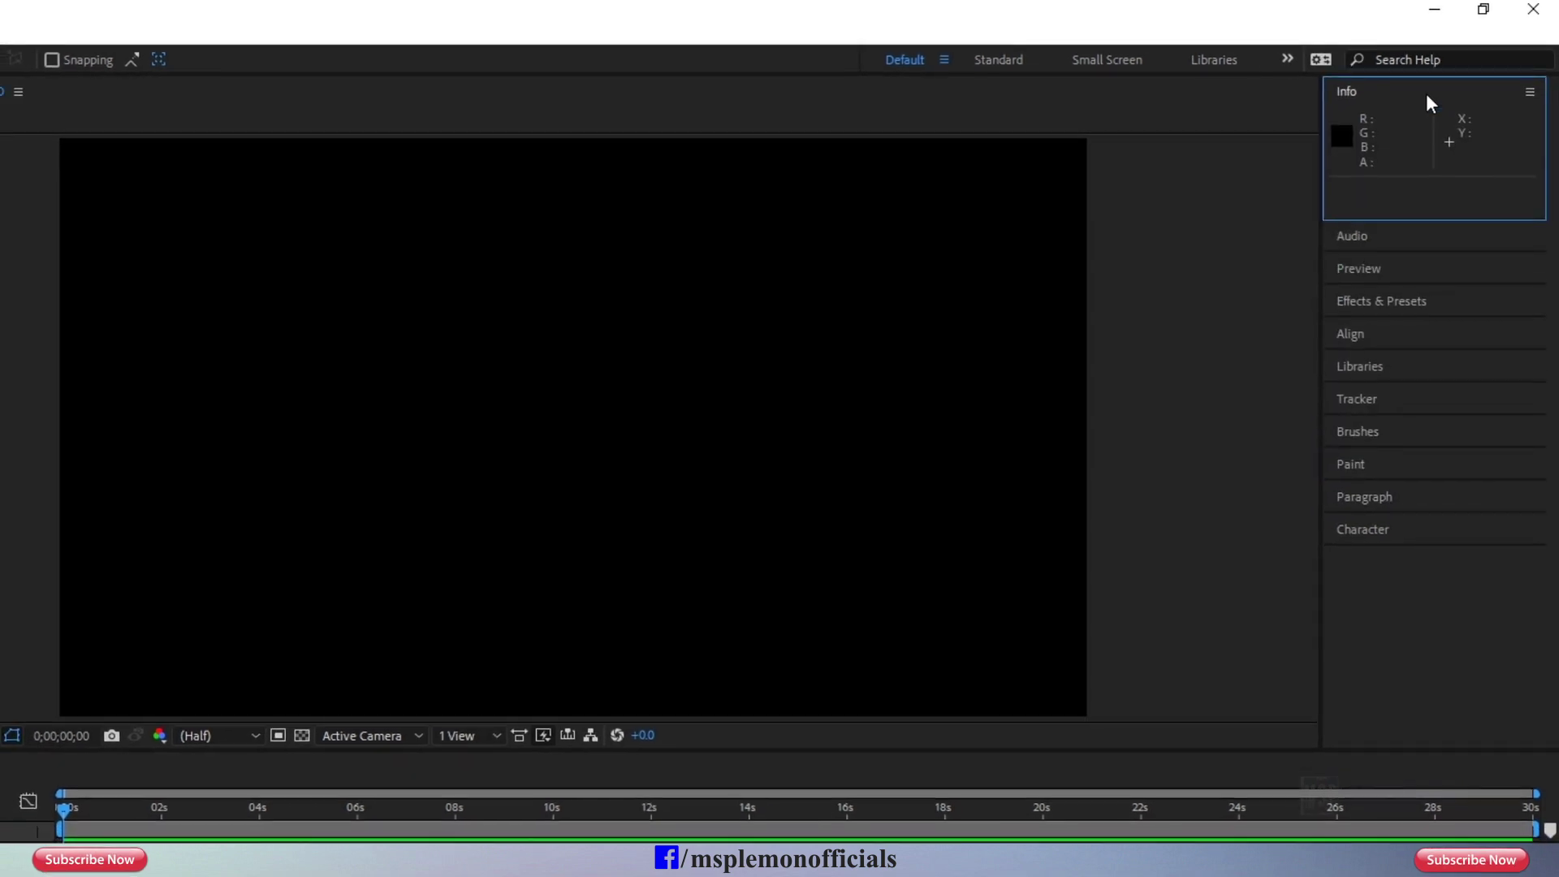
left_click(1531, 94)
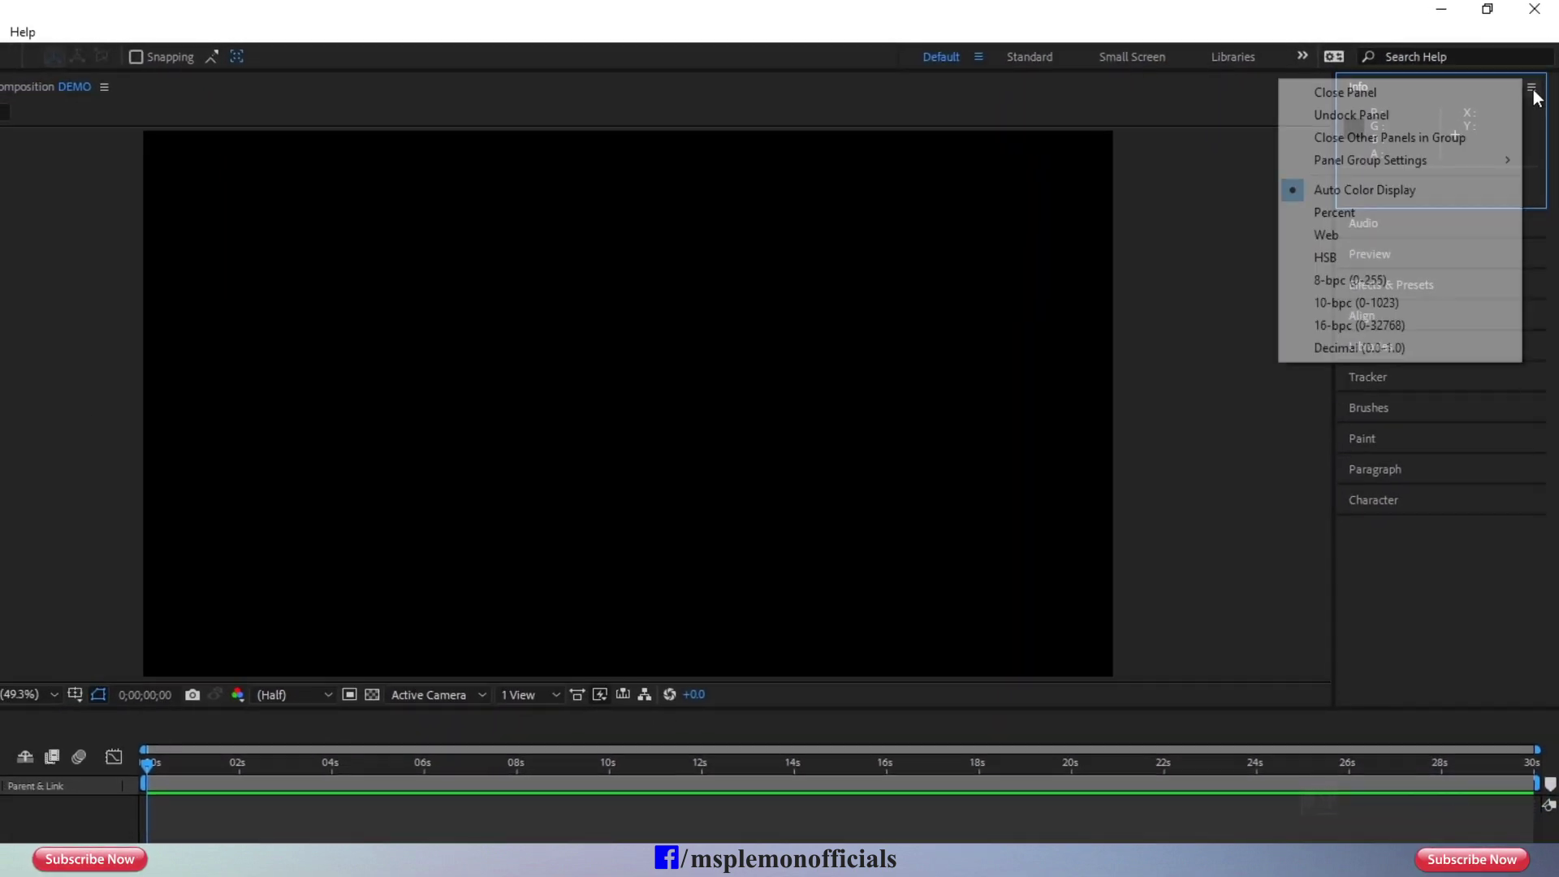
left_click(1433, 91)
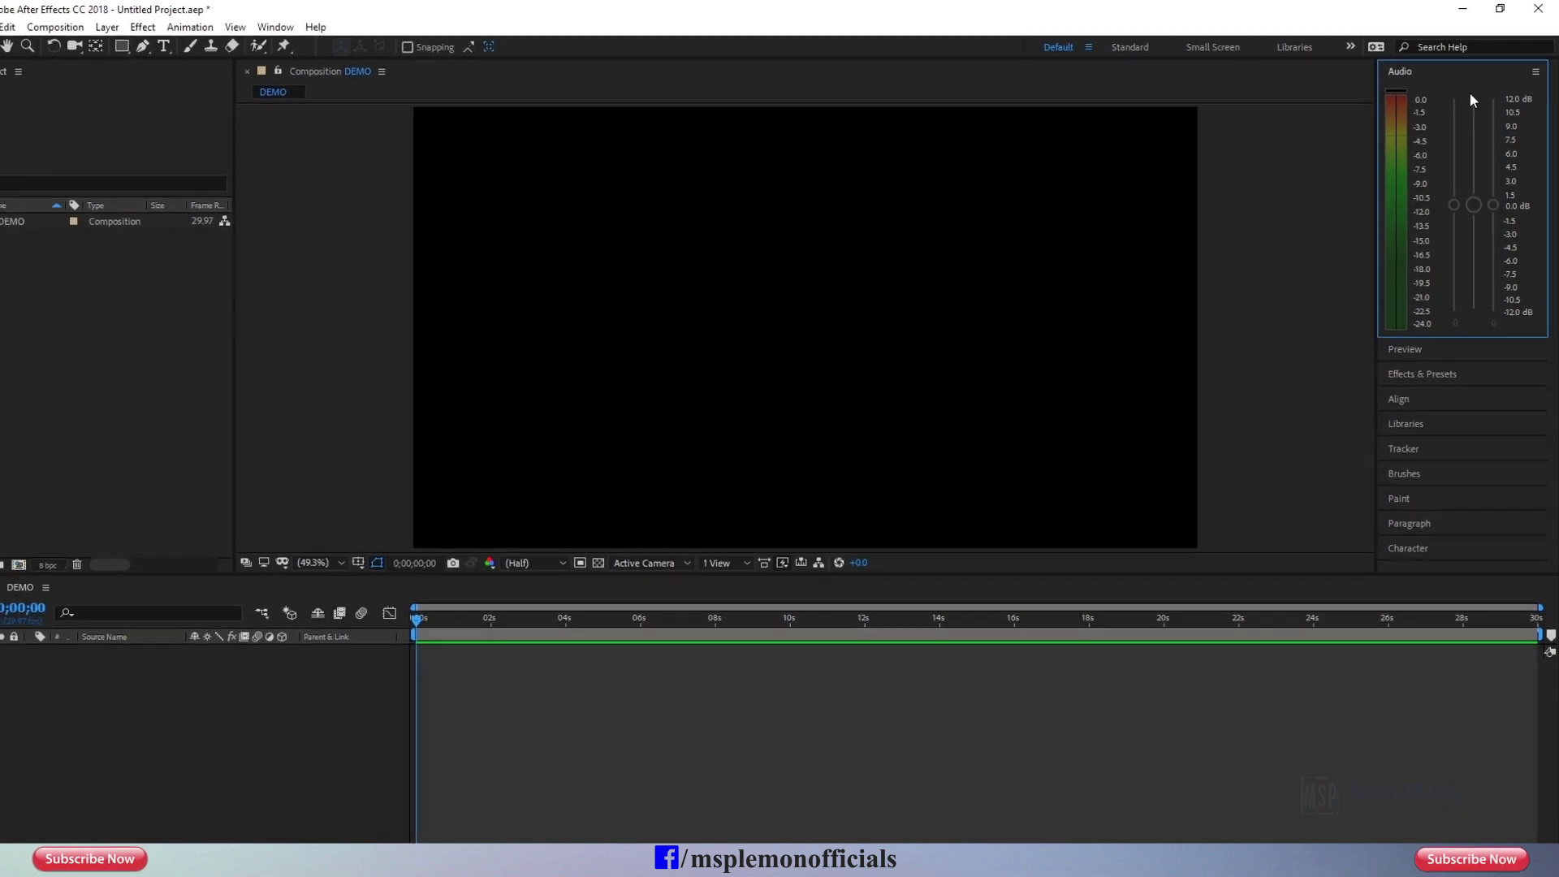
left_click(307, 29)
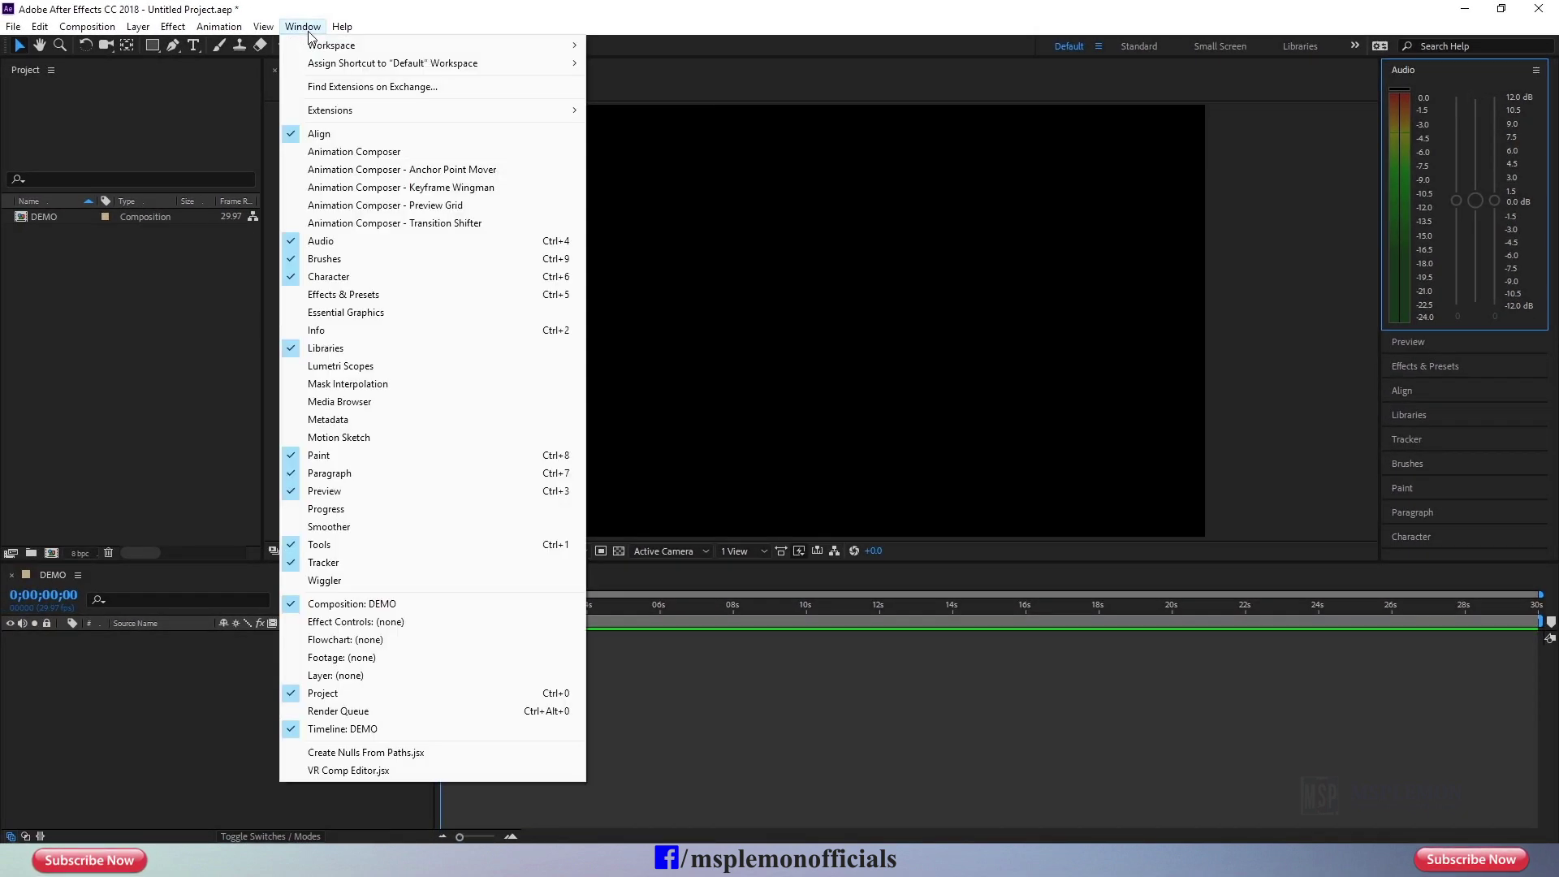
left_click(332, 330)
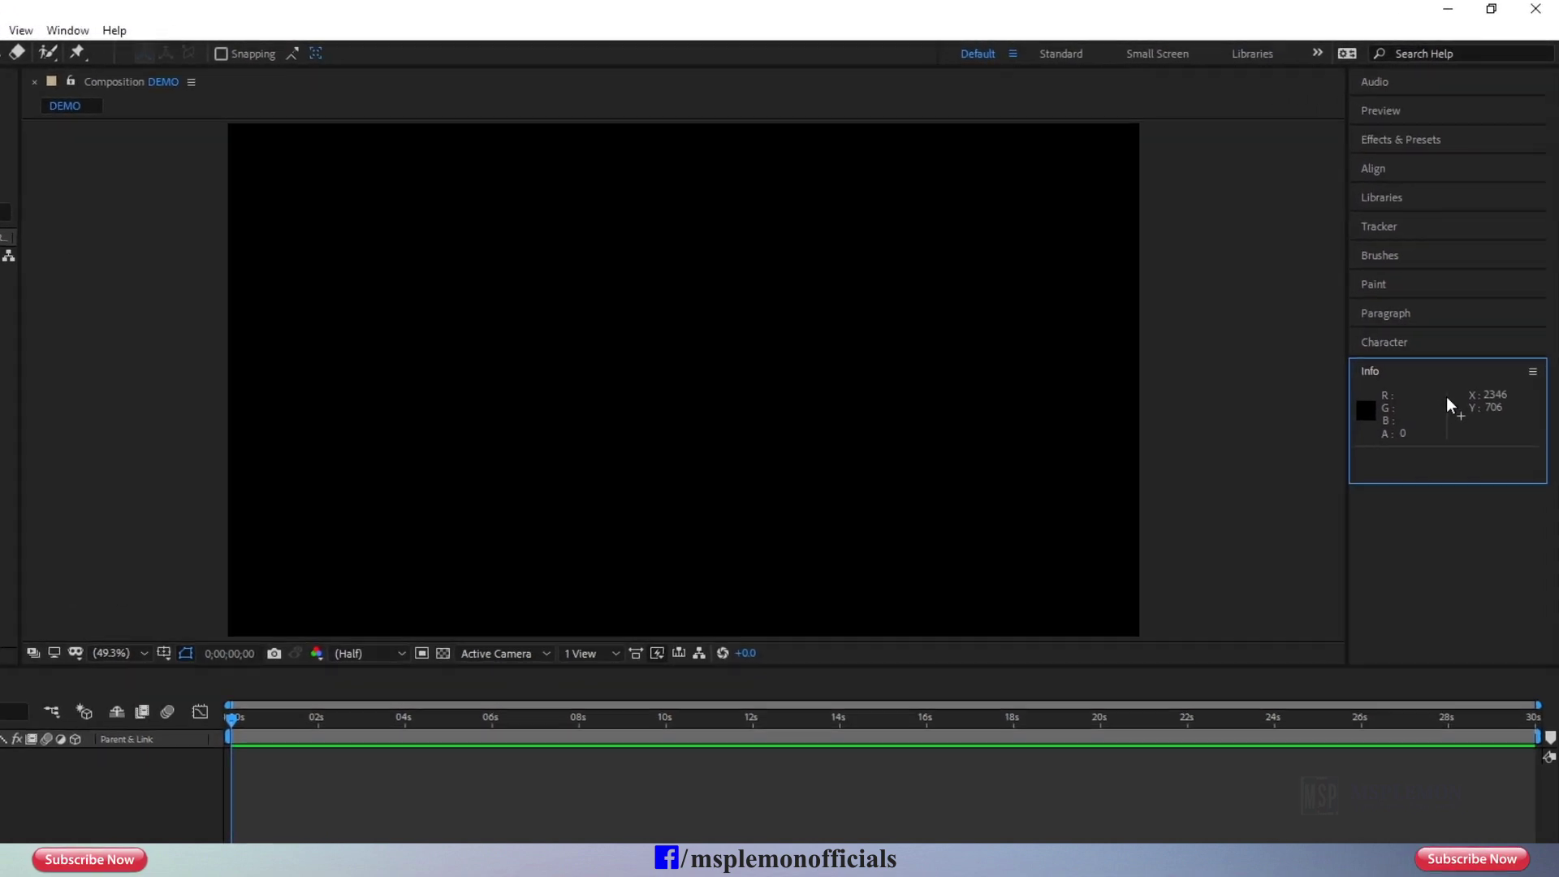
left_click(1530, 395)
left_click(1311, 406)
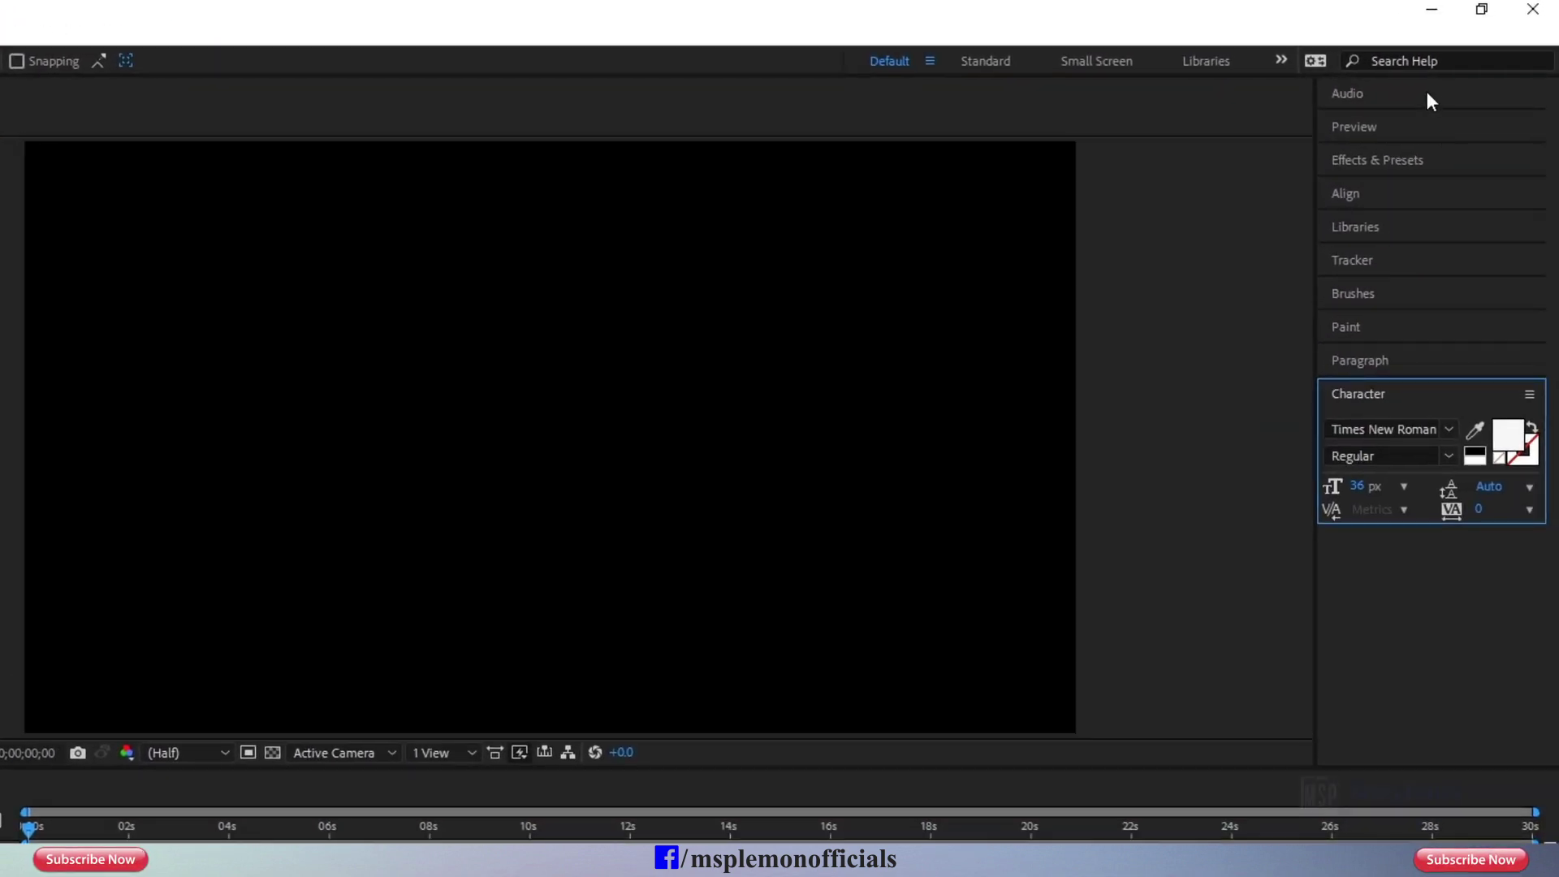
left_click(1429, 95)
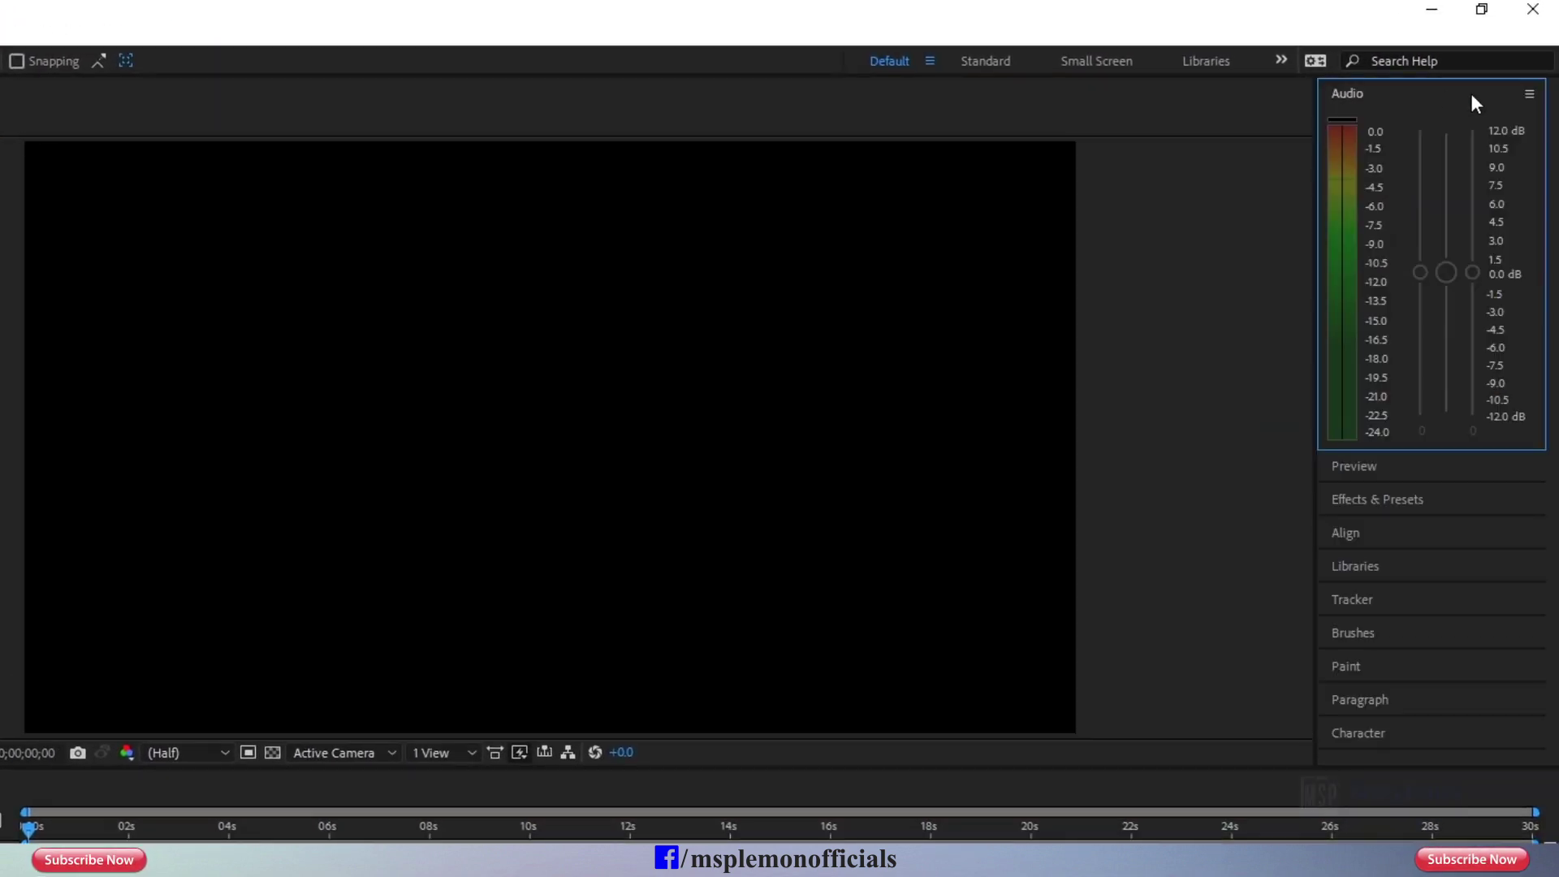
Close the Audio and Libraries panels, expanding Effects & Presets and Align along the way
left_click(1530, 95)
left_click(1396, 101)
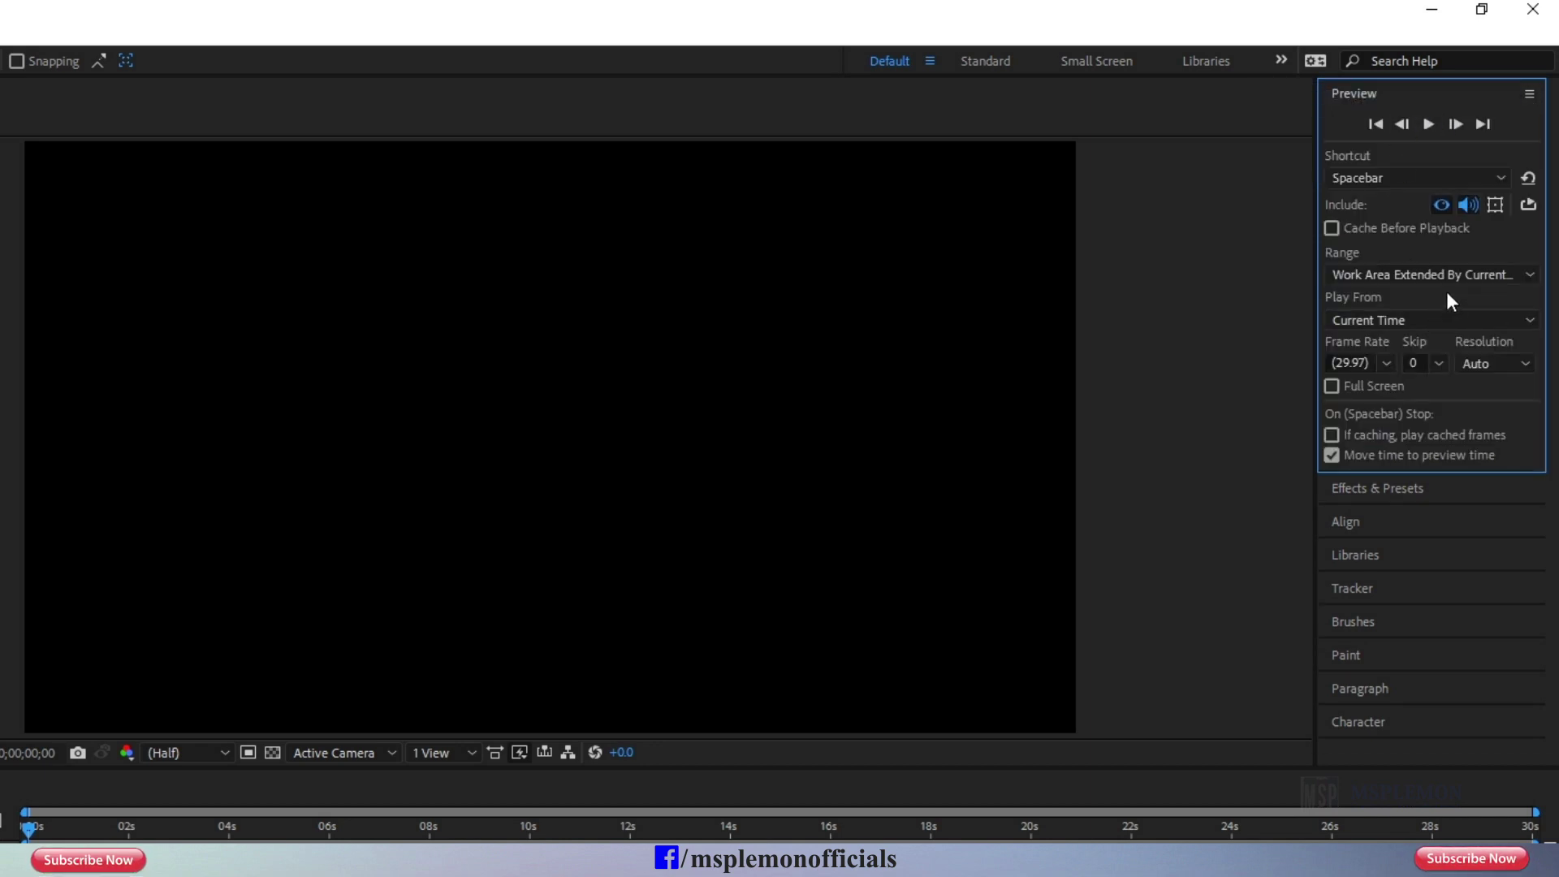
left_click(1375, 490)
left_click(1382, 651)
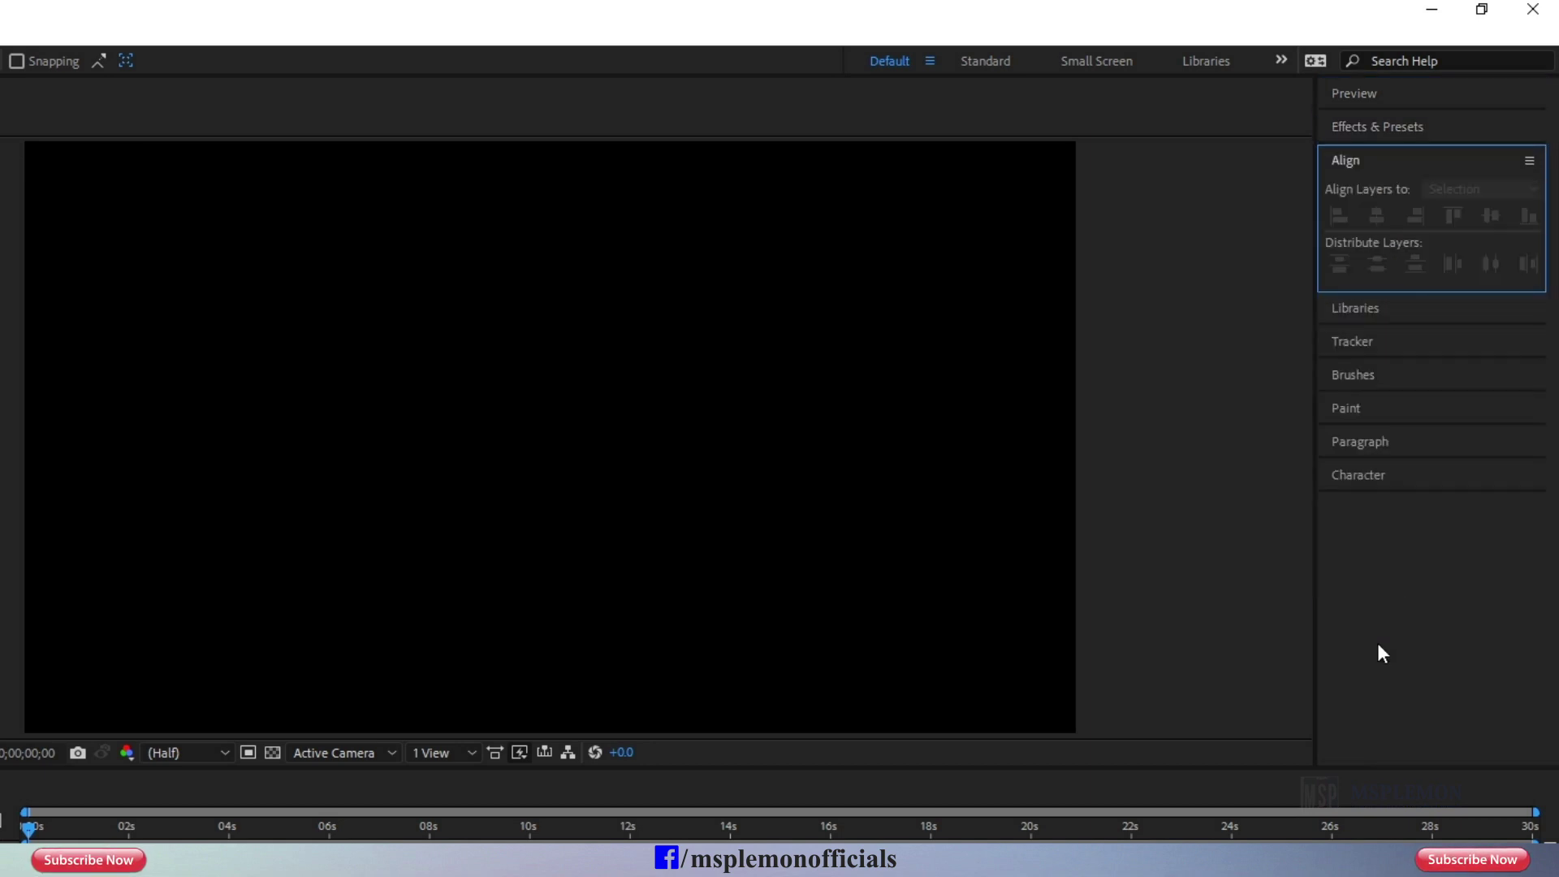
left_click(1391, 312)
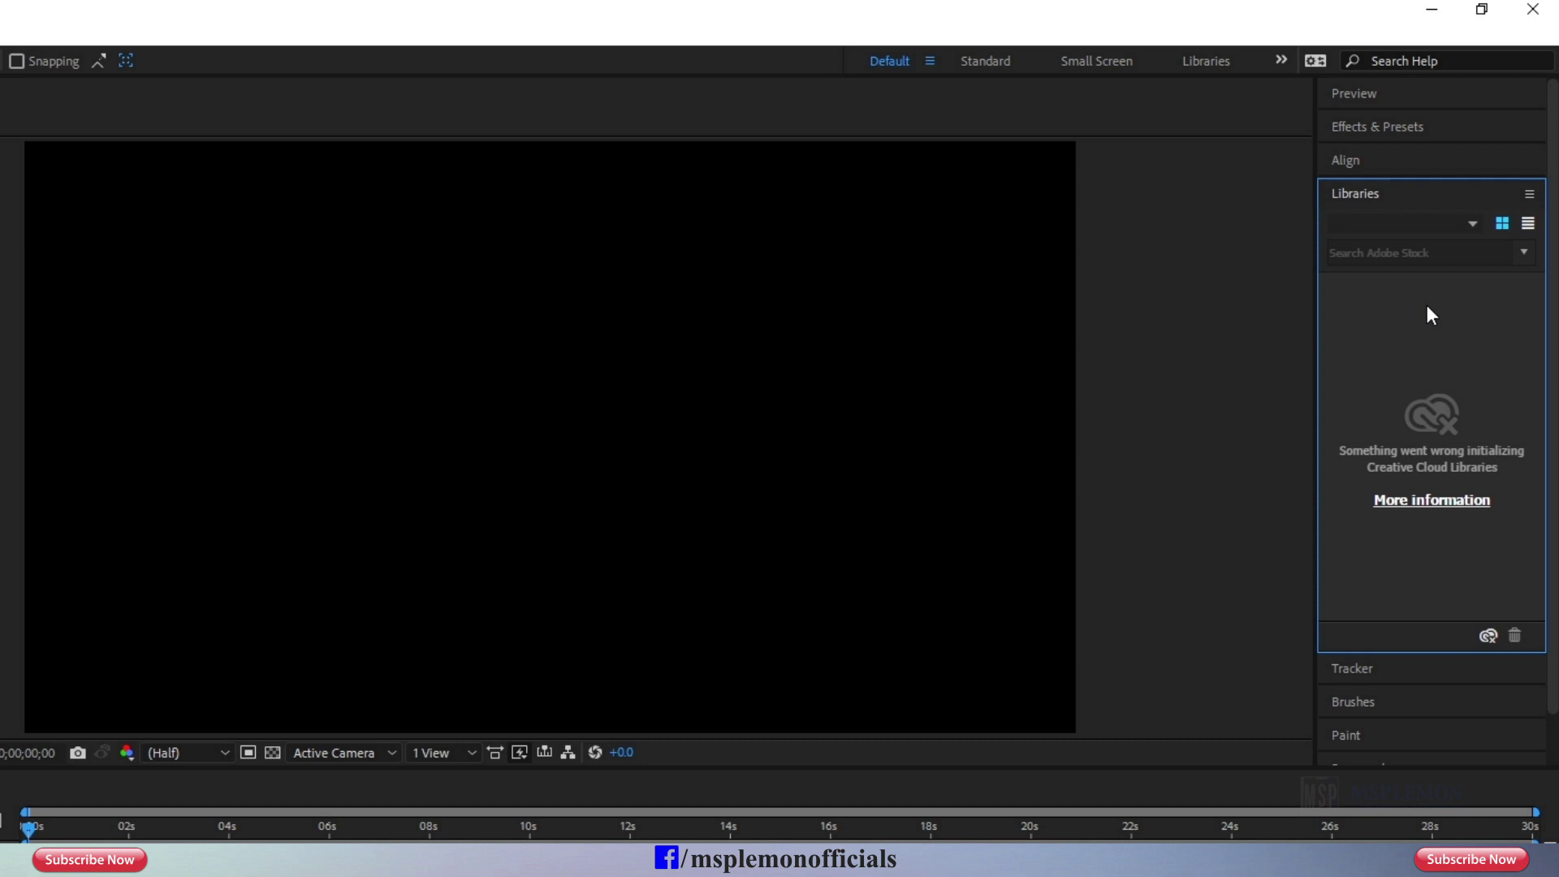
left_click(1530, 195)
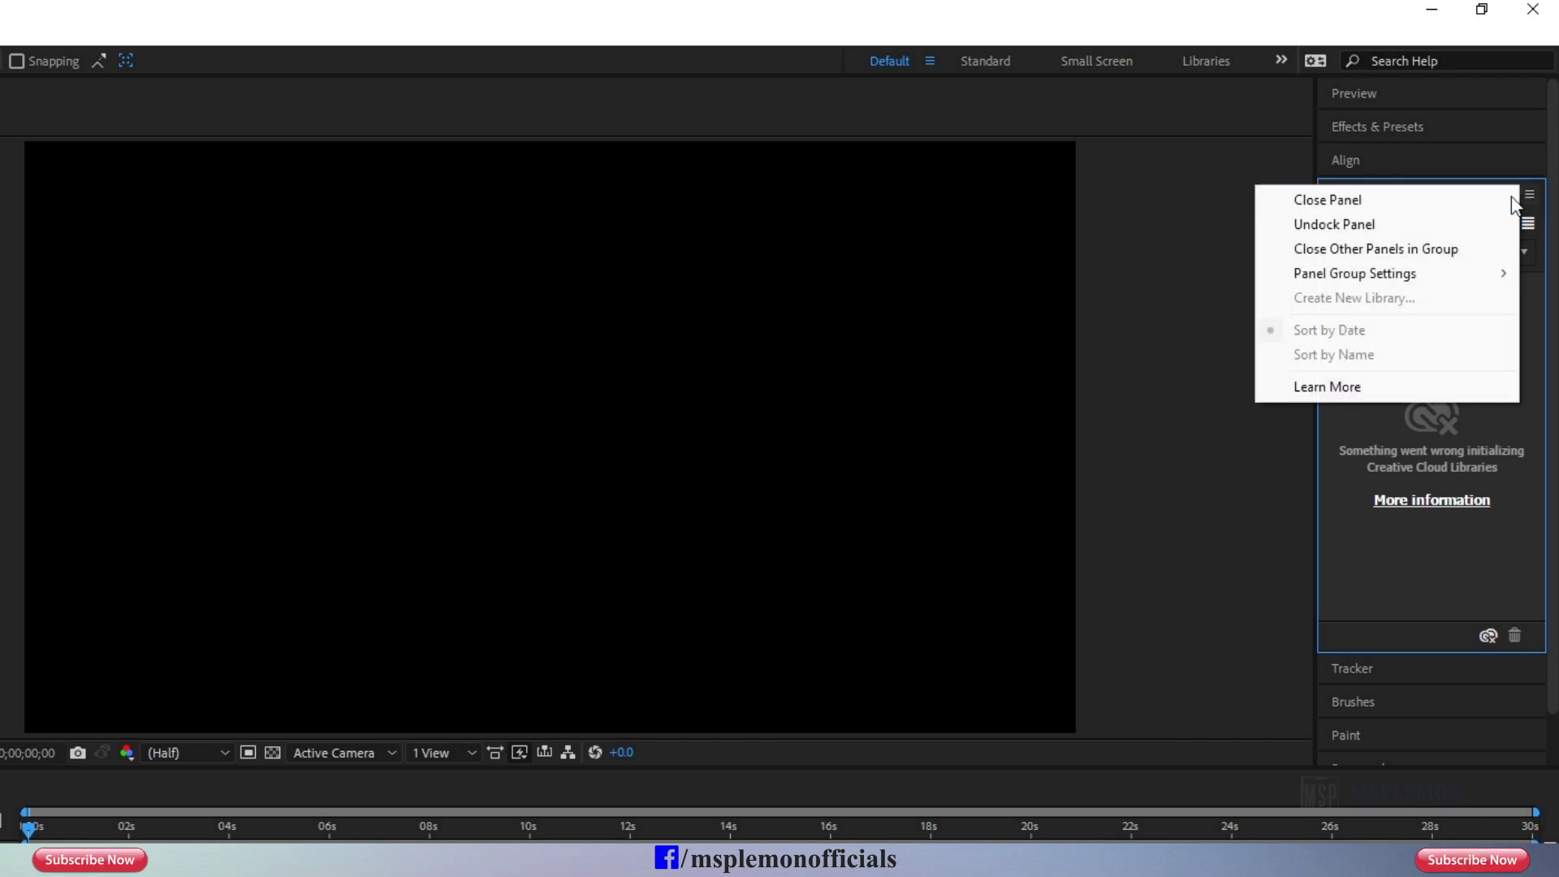
left_click(1417, 196)
Close the Paint panel, leaving Brushes and Paragraph expanded
left_click(1374, 507)
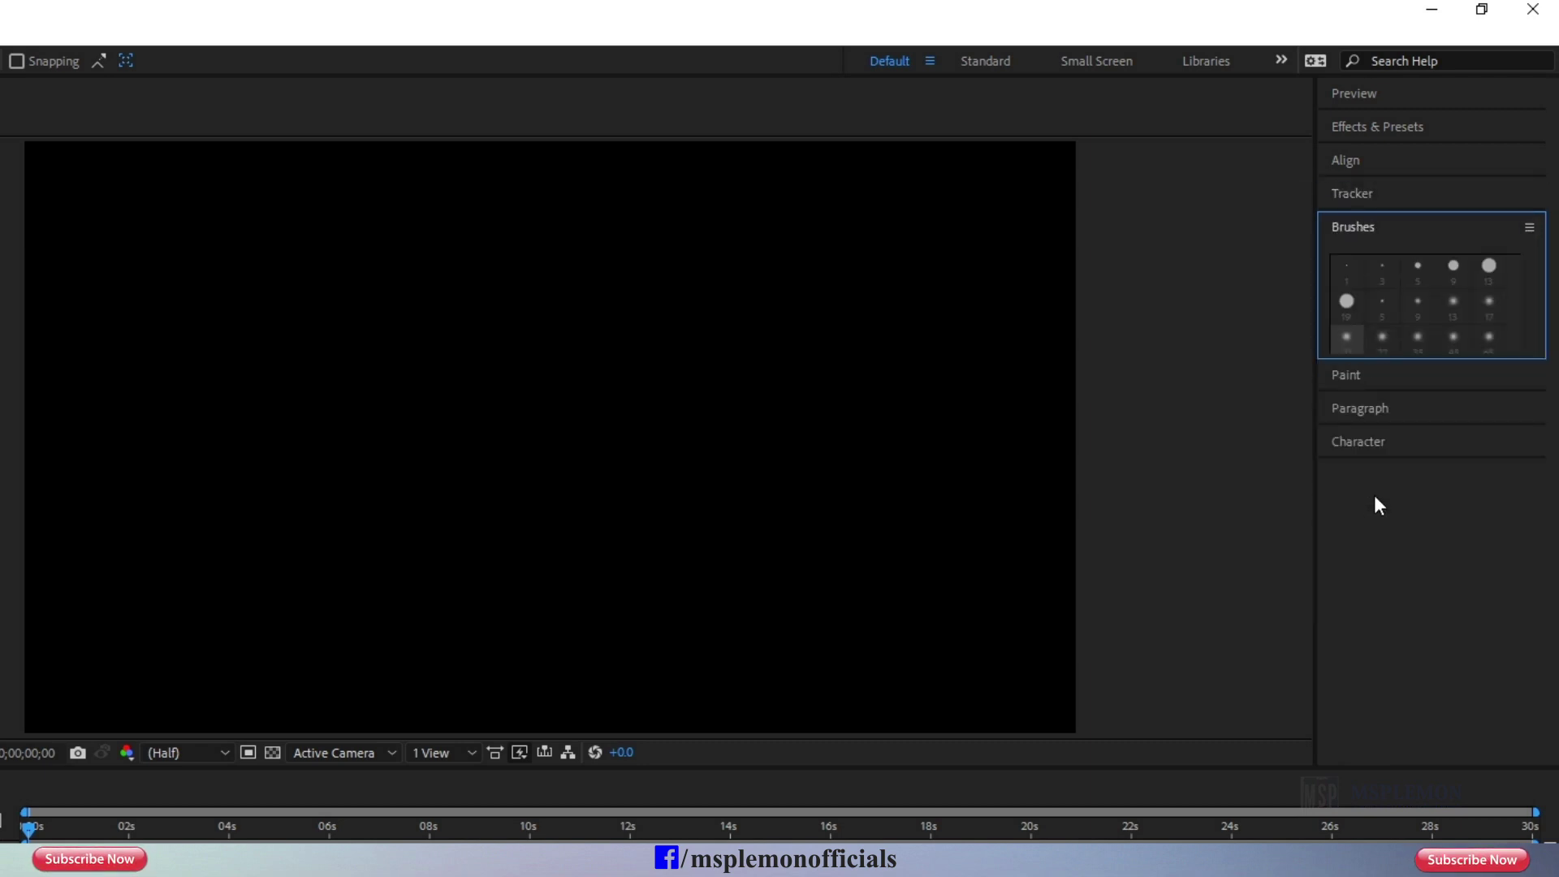
left_click(1382, 378)
left_click(1531, 266)
left_click(1391, 265)
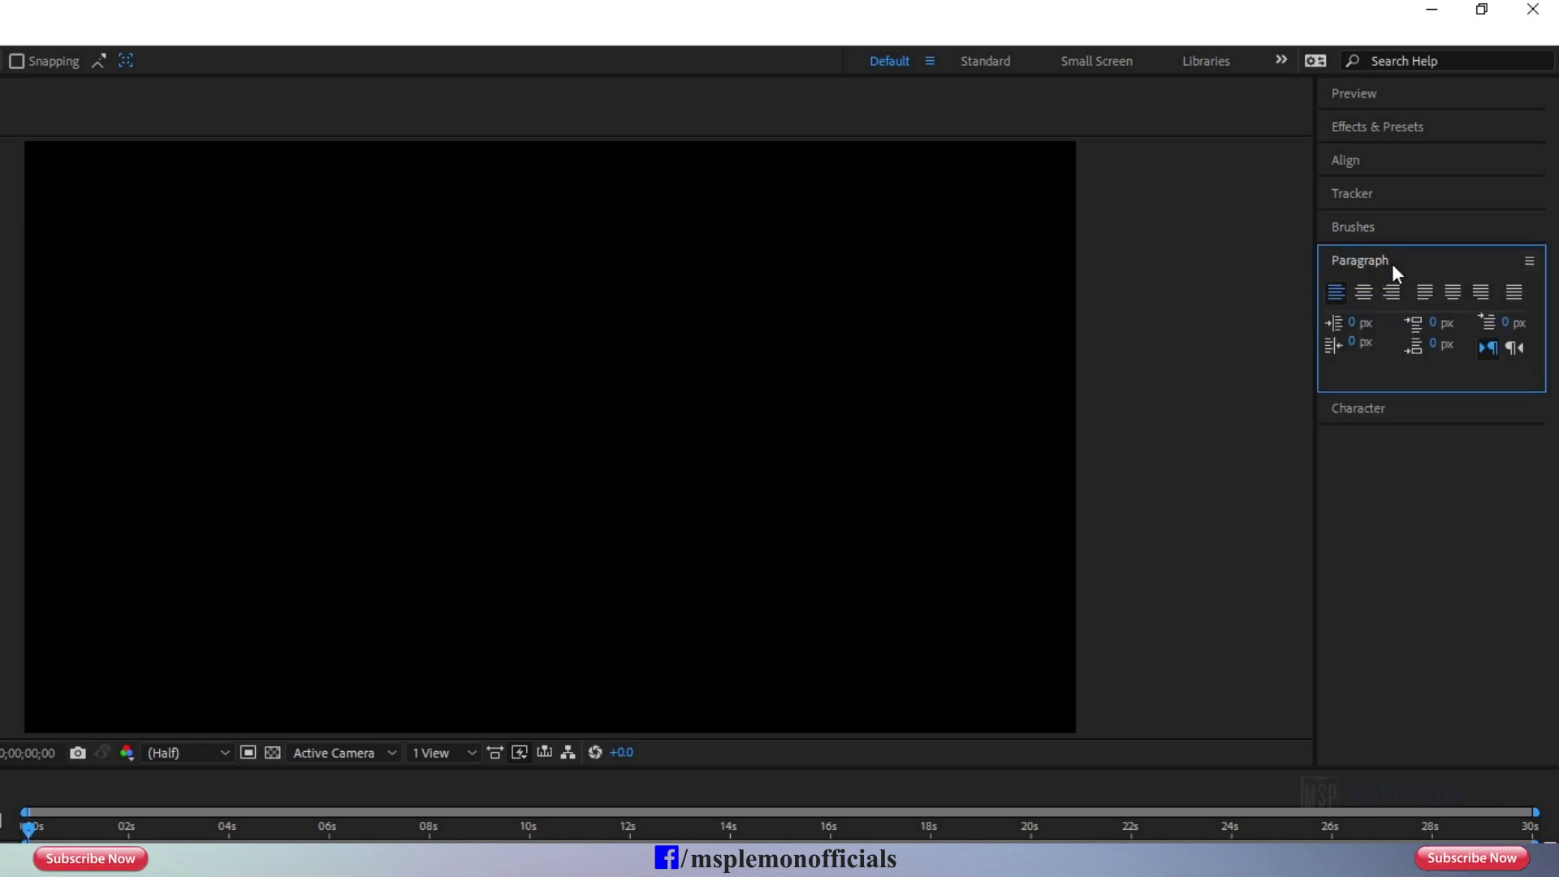
left_click(1406, 409)
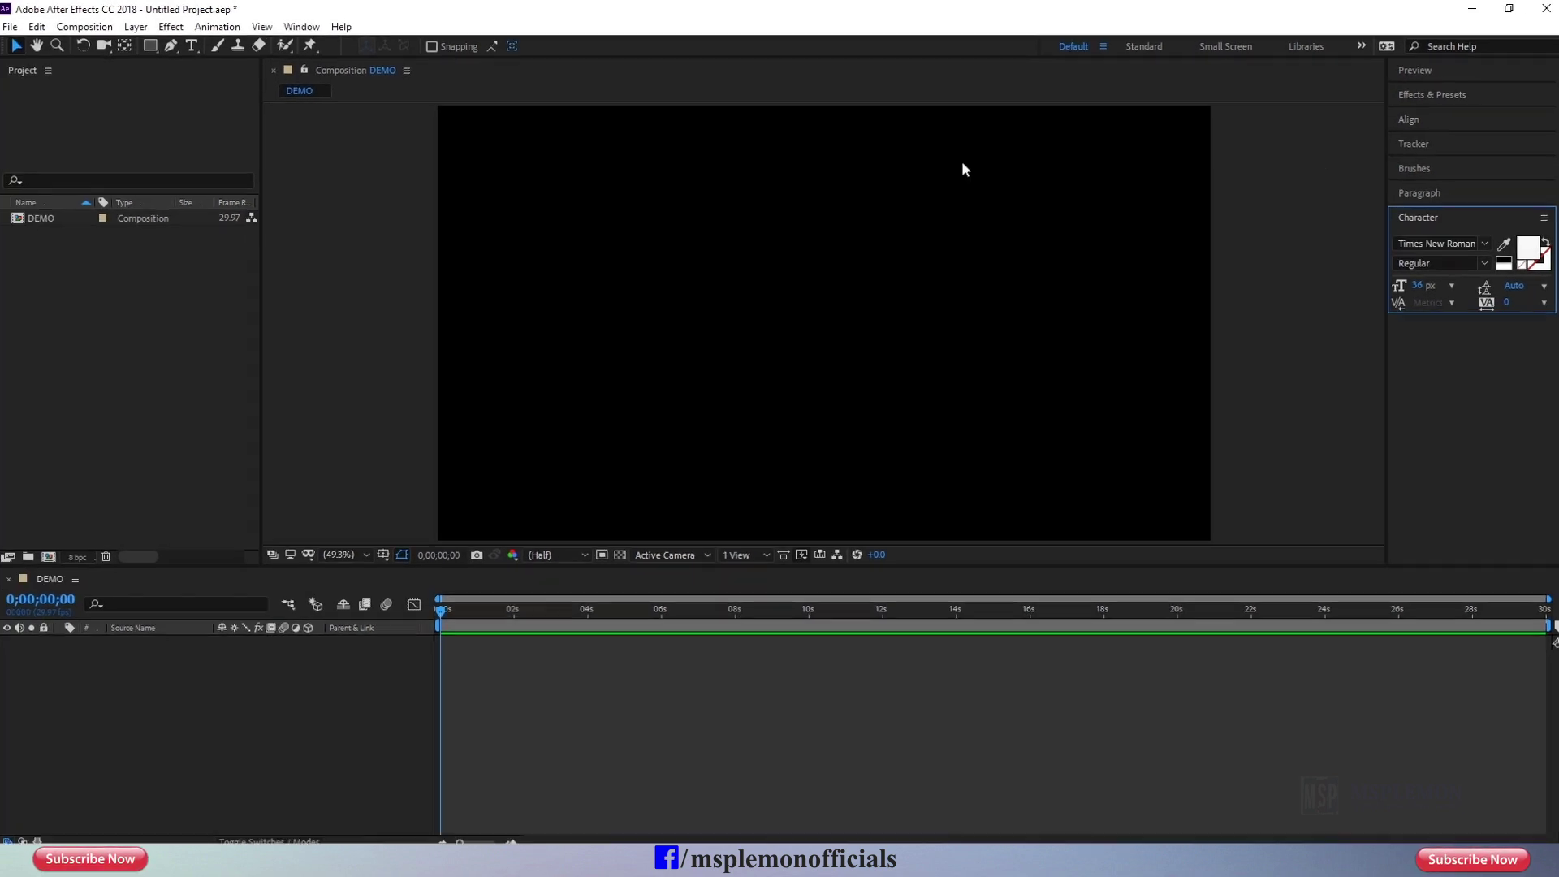
Begin saving the current panel layout as a new workspace, naming it msplemon
left_click(296, 34)
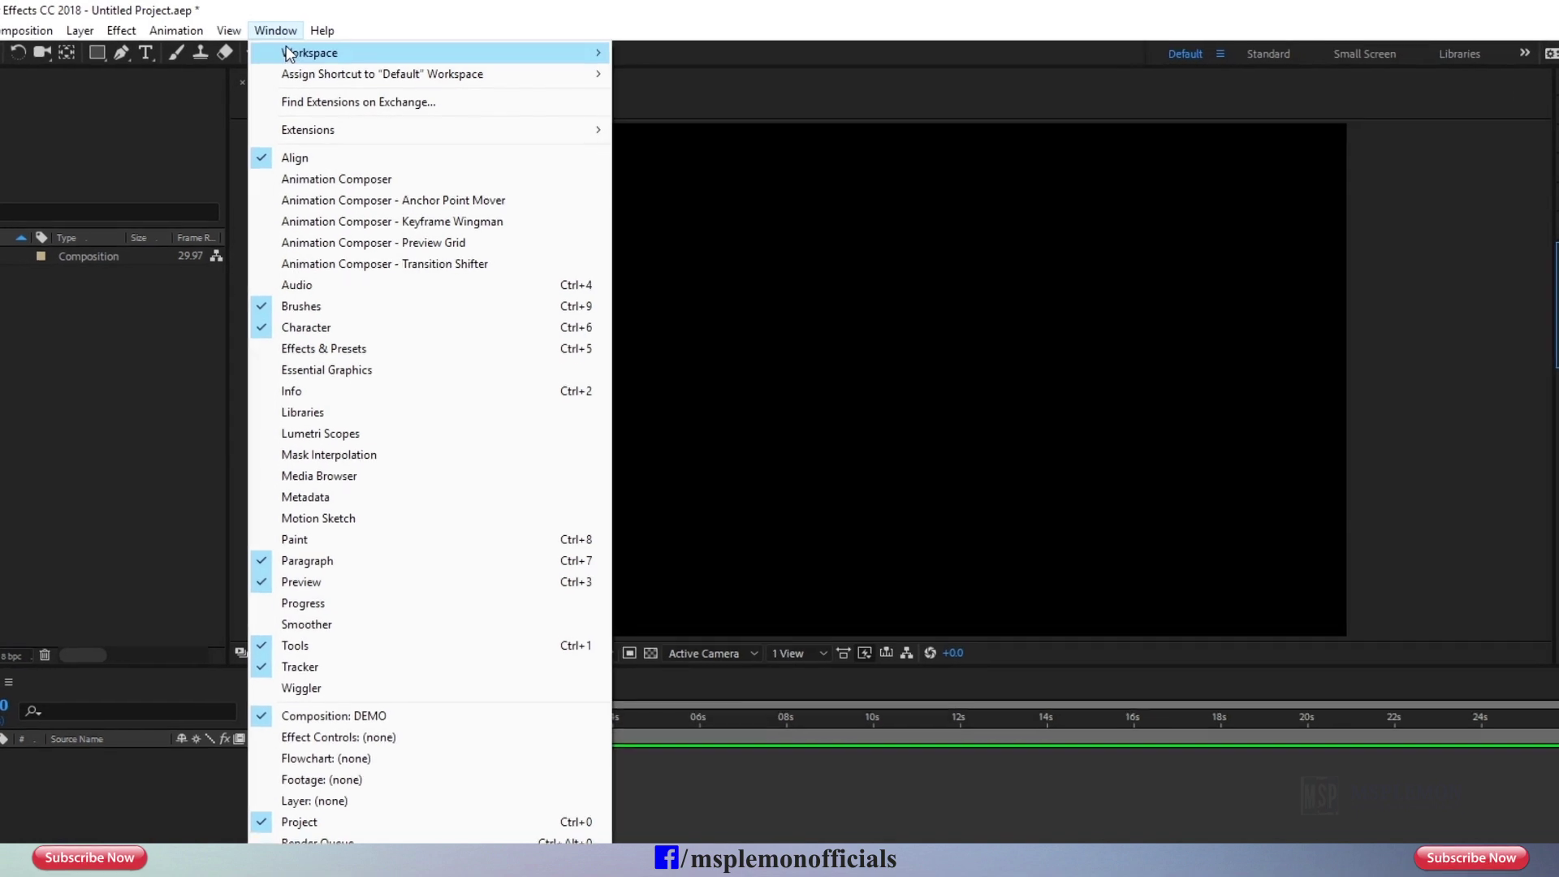
mouse_move(309, 47)
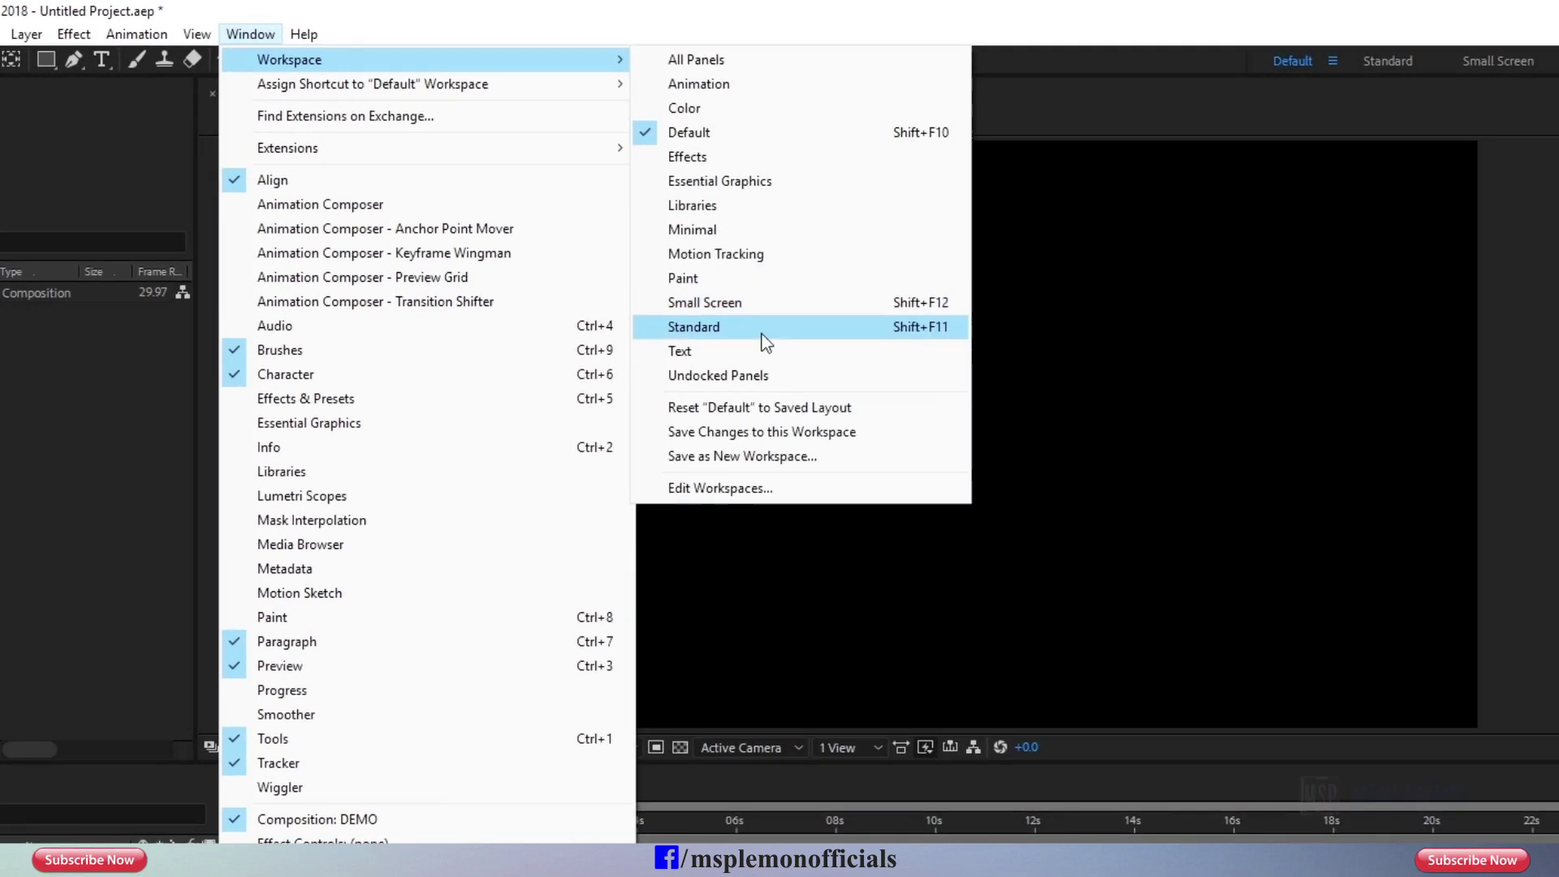
left_click(757, 460)
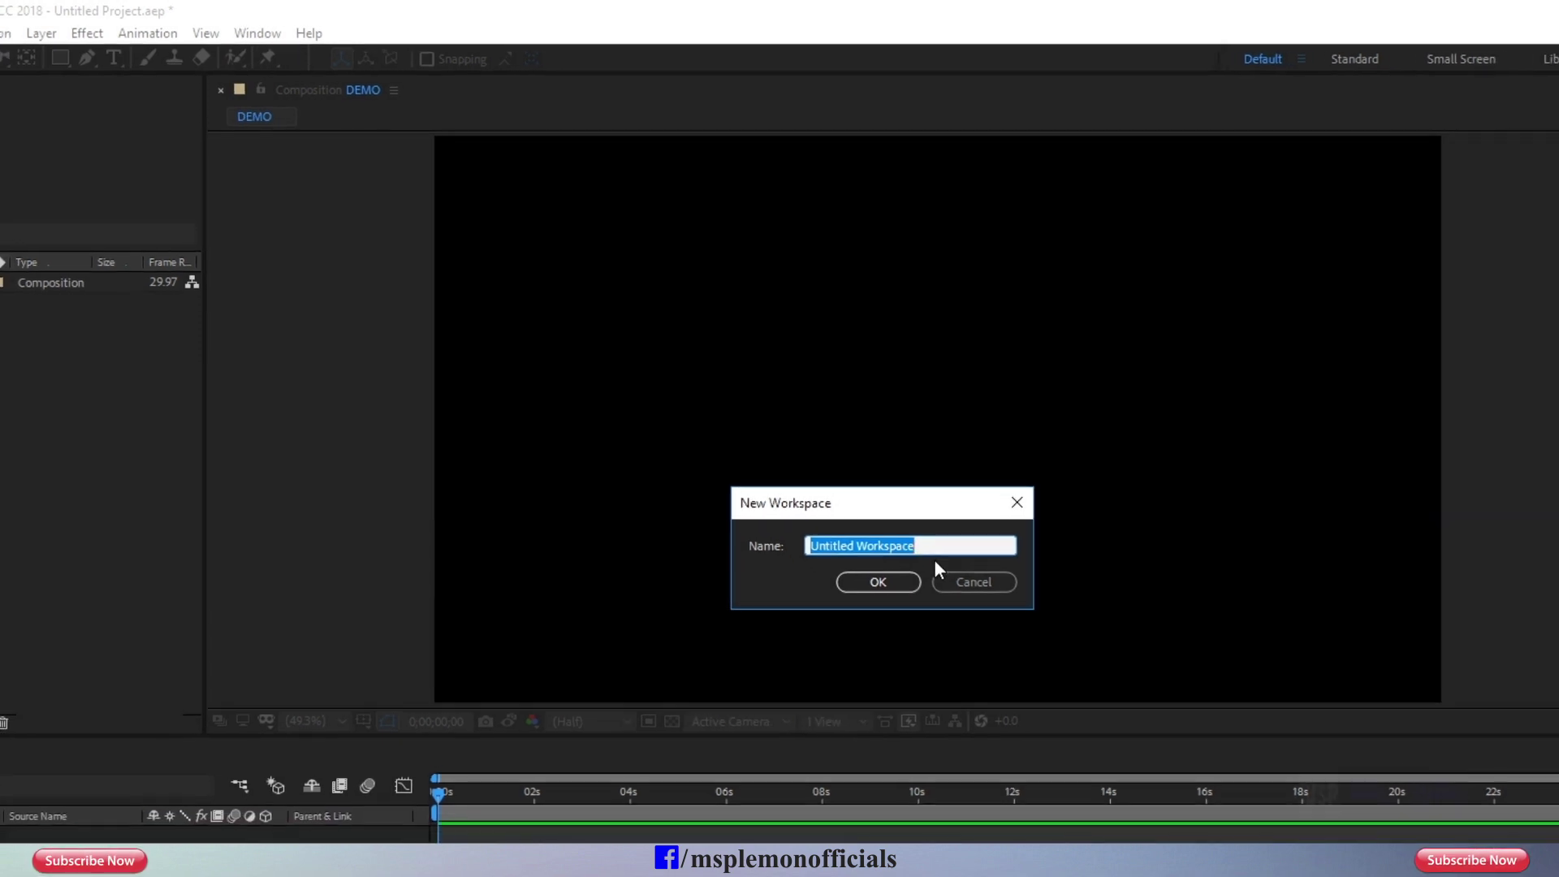
type("msplemon")
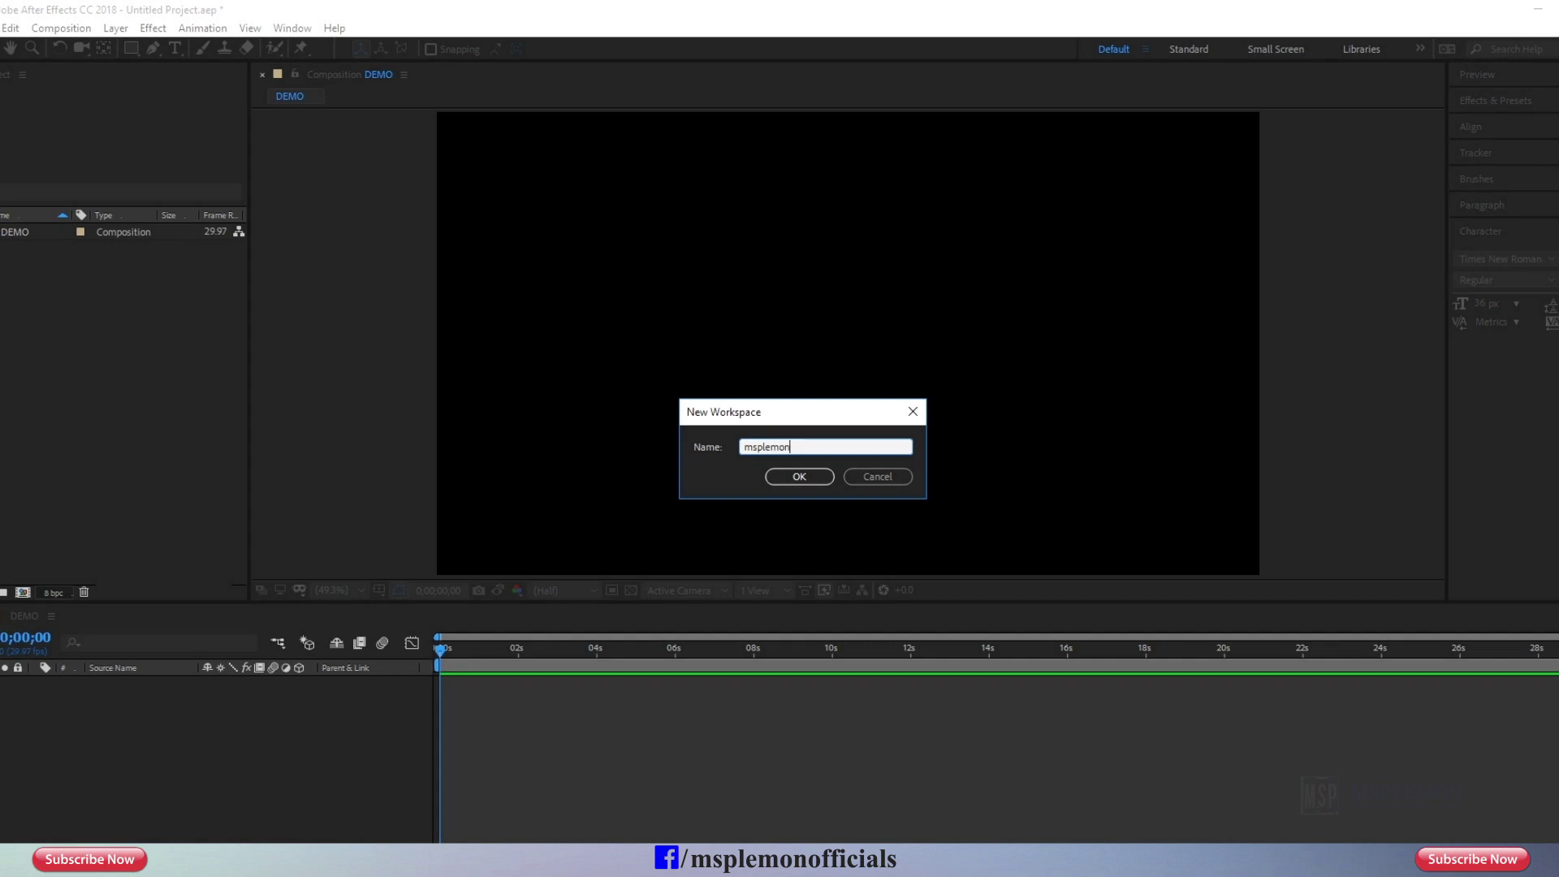
Create the msplemon workspace, then dock Paragraph with the composition viewer and Tracker with the DEMO timeline
left_click(818, 502)
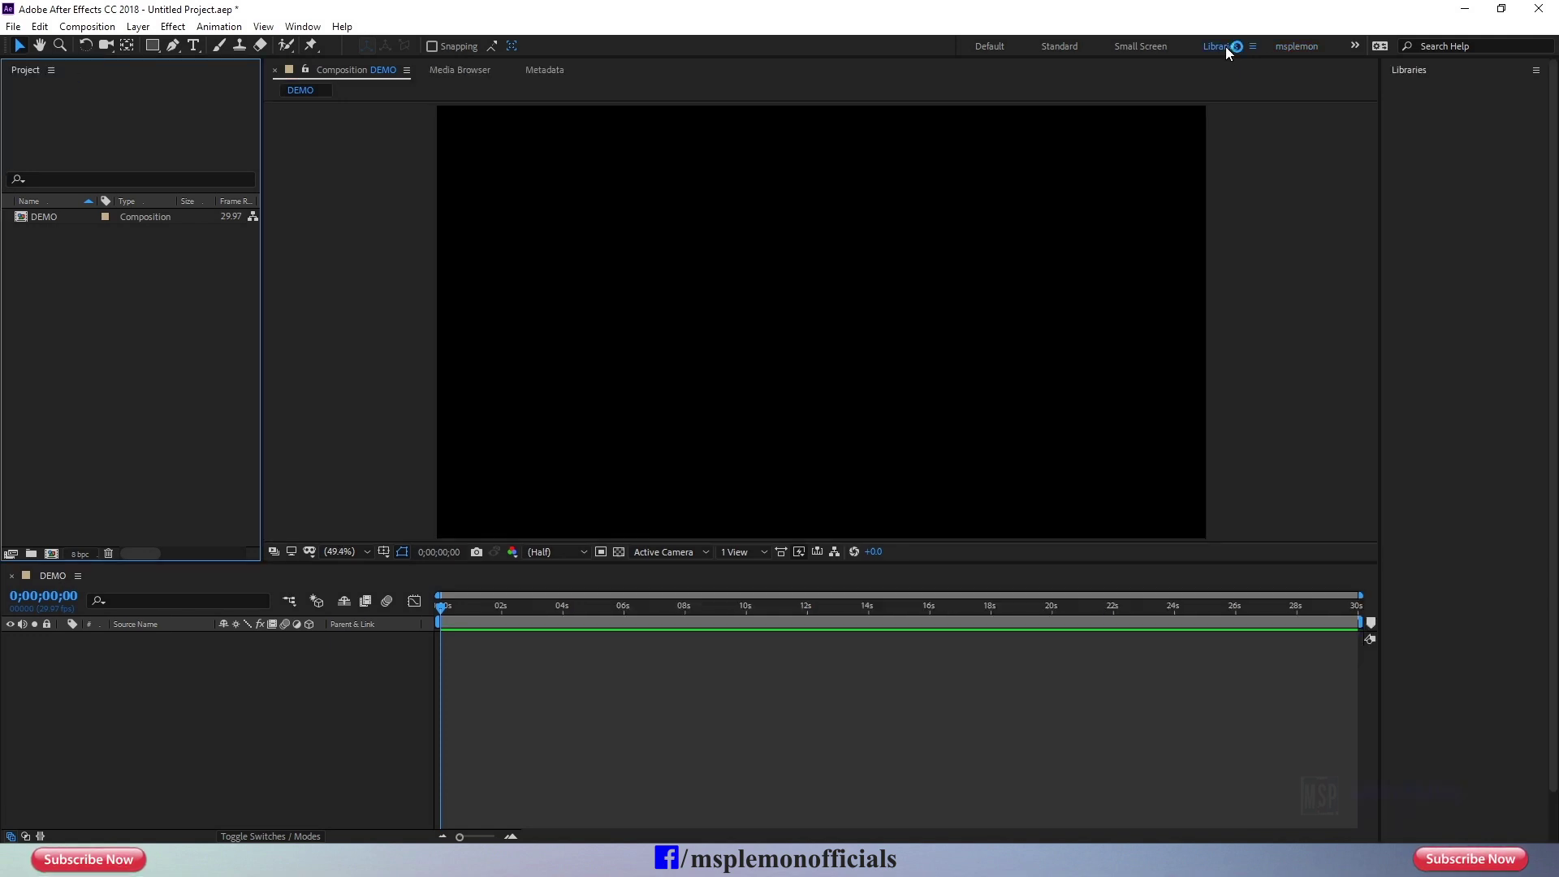
left_click(1296, 47)
left_click(1434, 191)
left_click_drag(1434, 191, 1214, 244)
left_click_drag(1431, 151, 1135, 680)
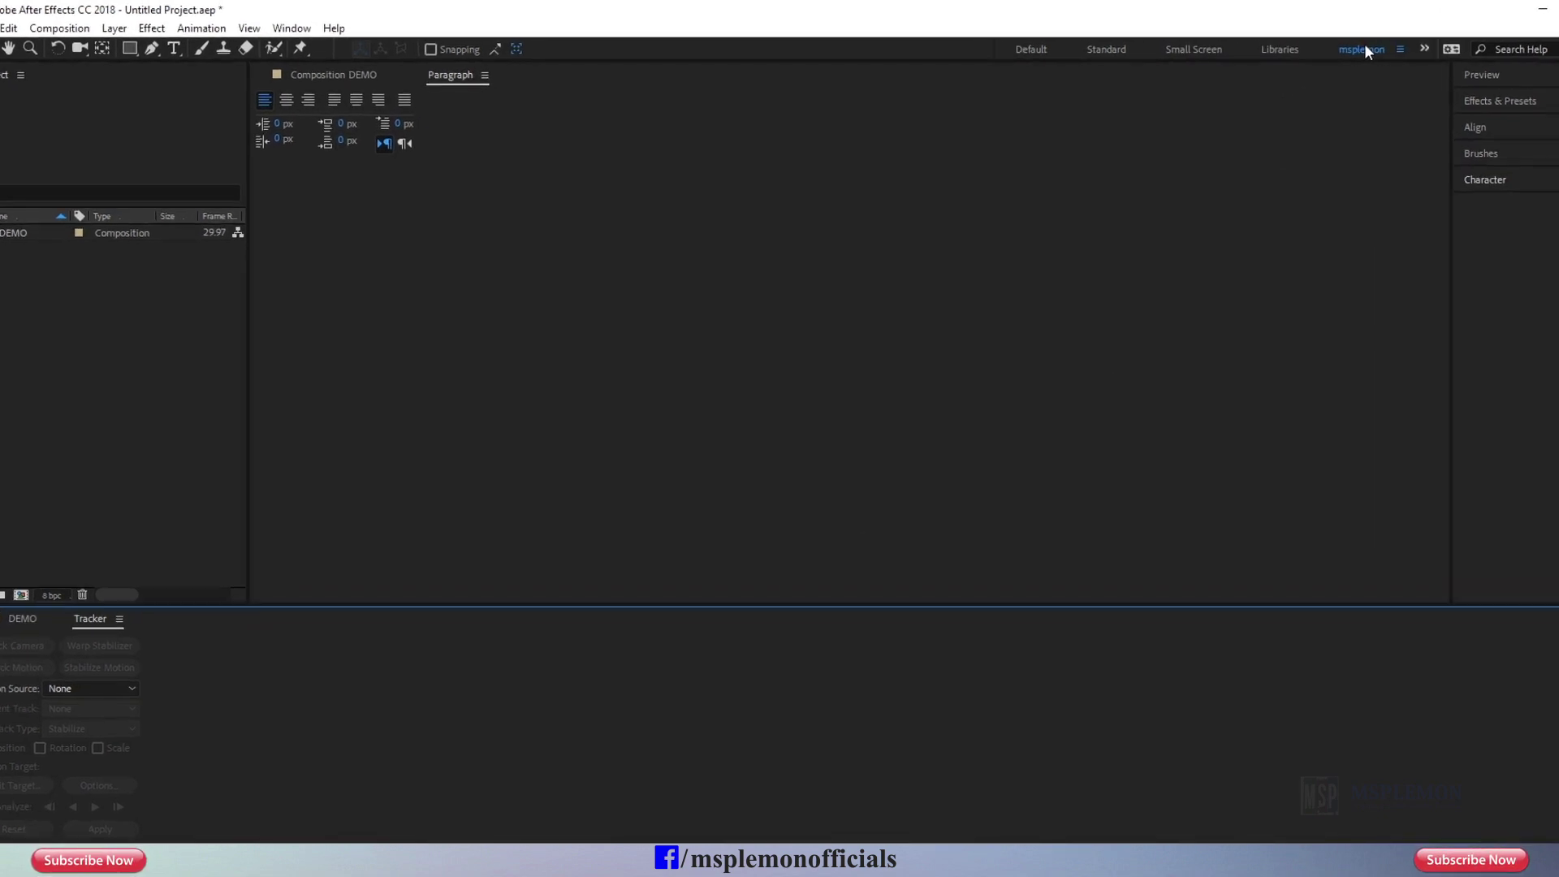
Reset msplemon to its saved layout, putting Paragraph and Tracker back in the side panel stack
left_click(270, 31)
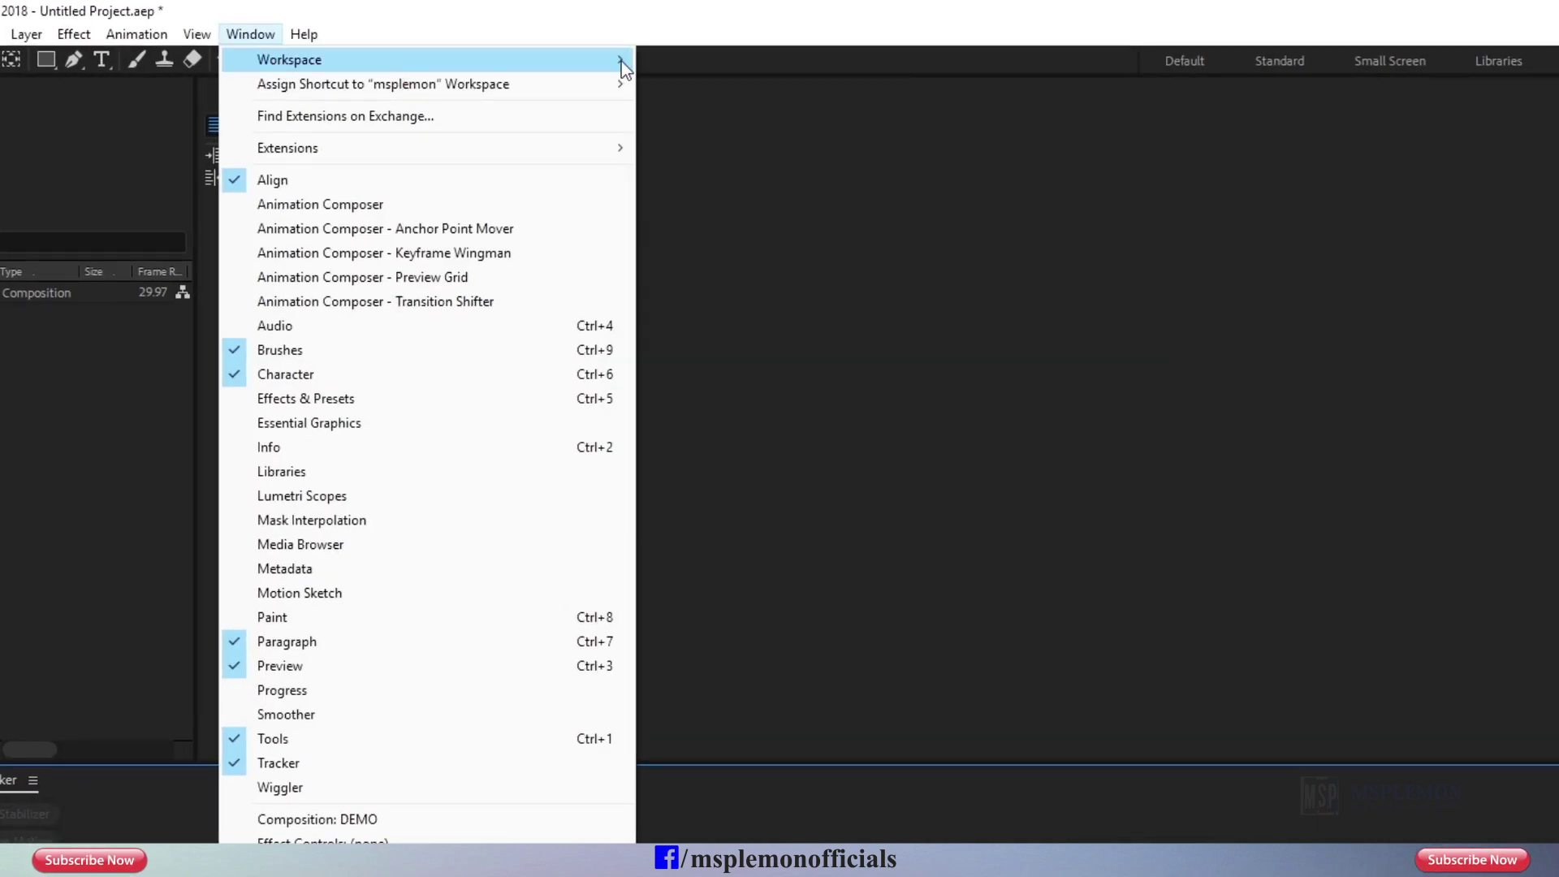
mouse_move(621, 61)
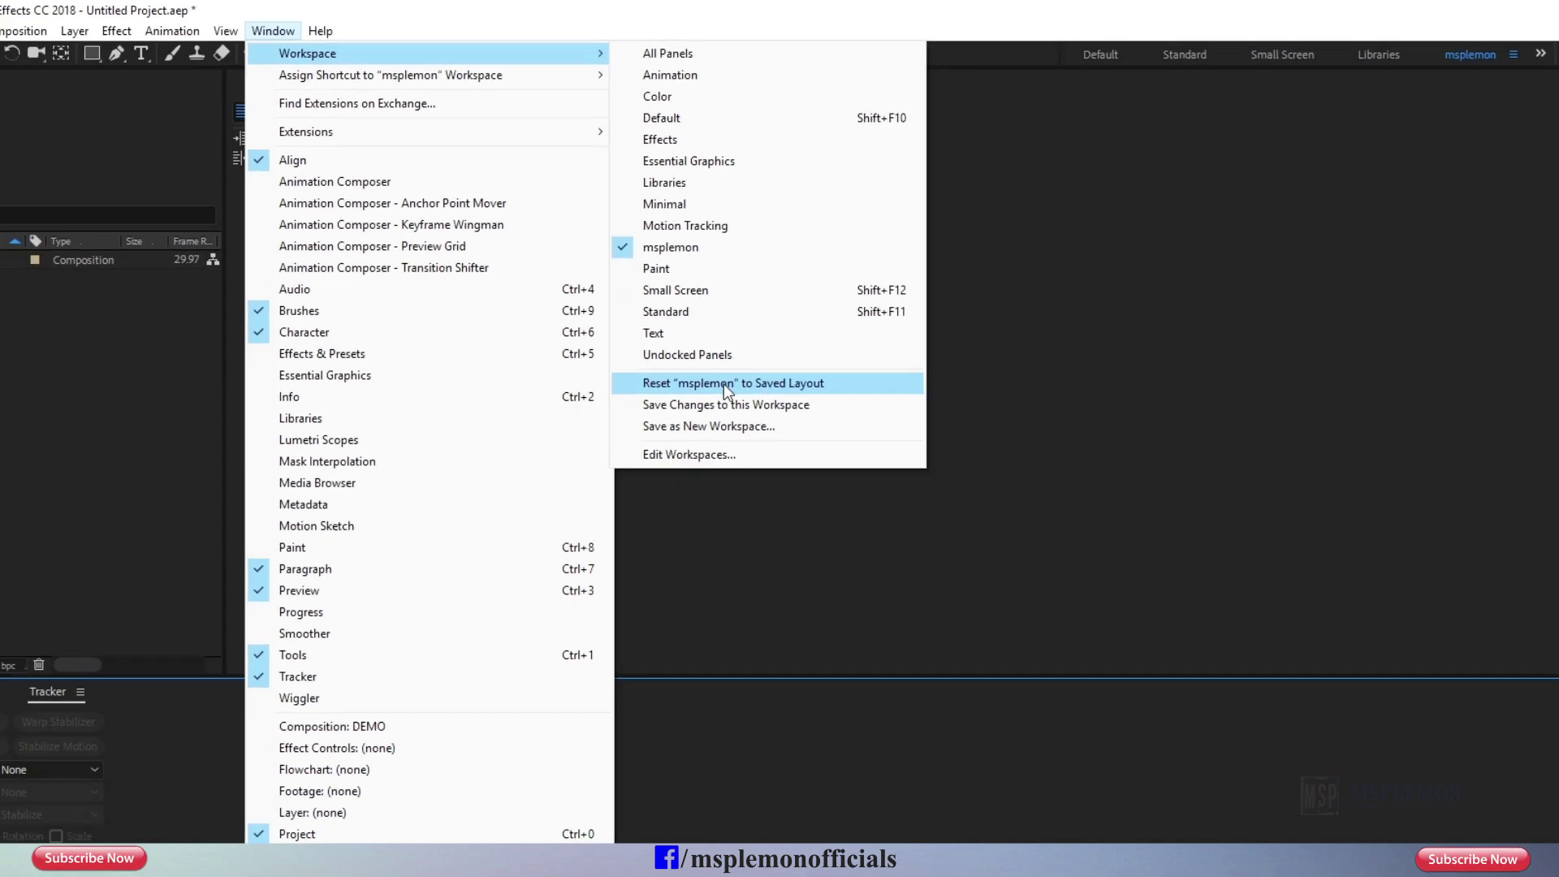
left_click(703, 360)
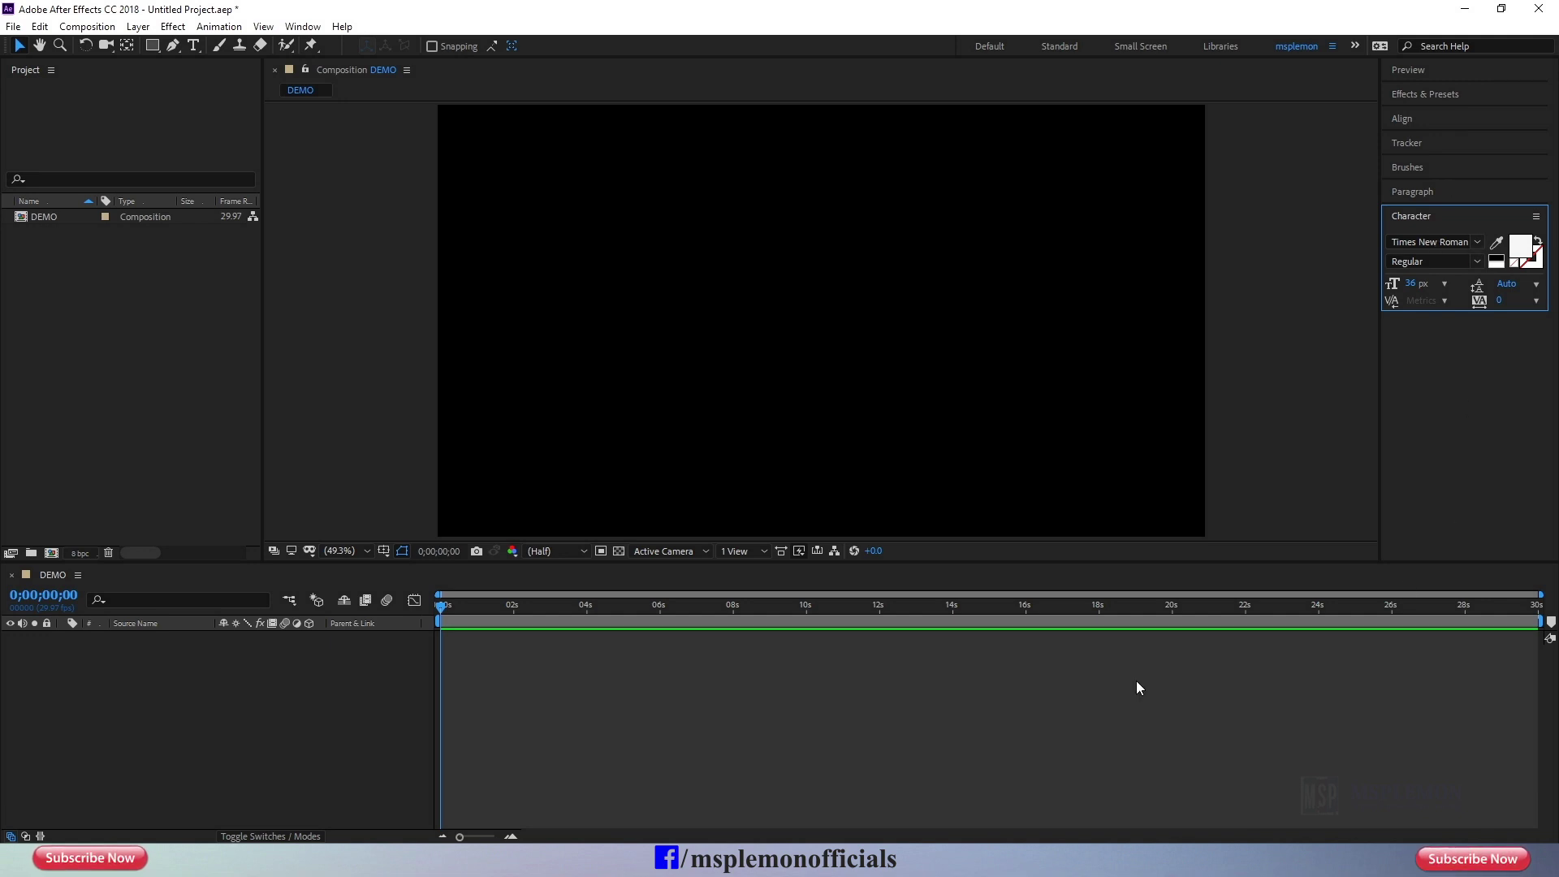
left_click(943, 719)
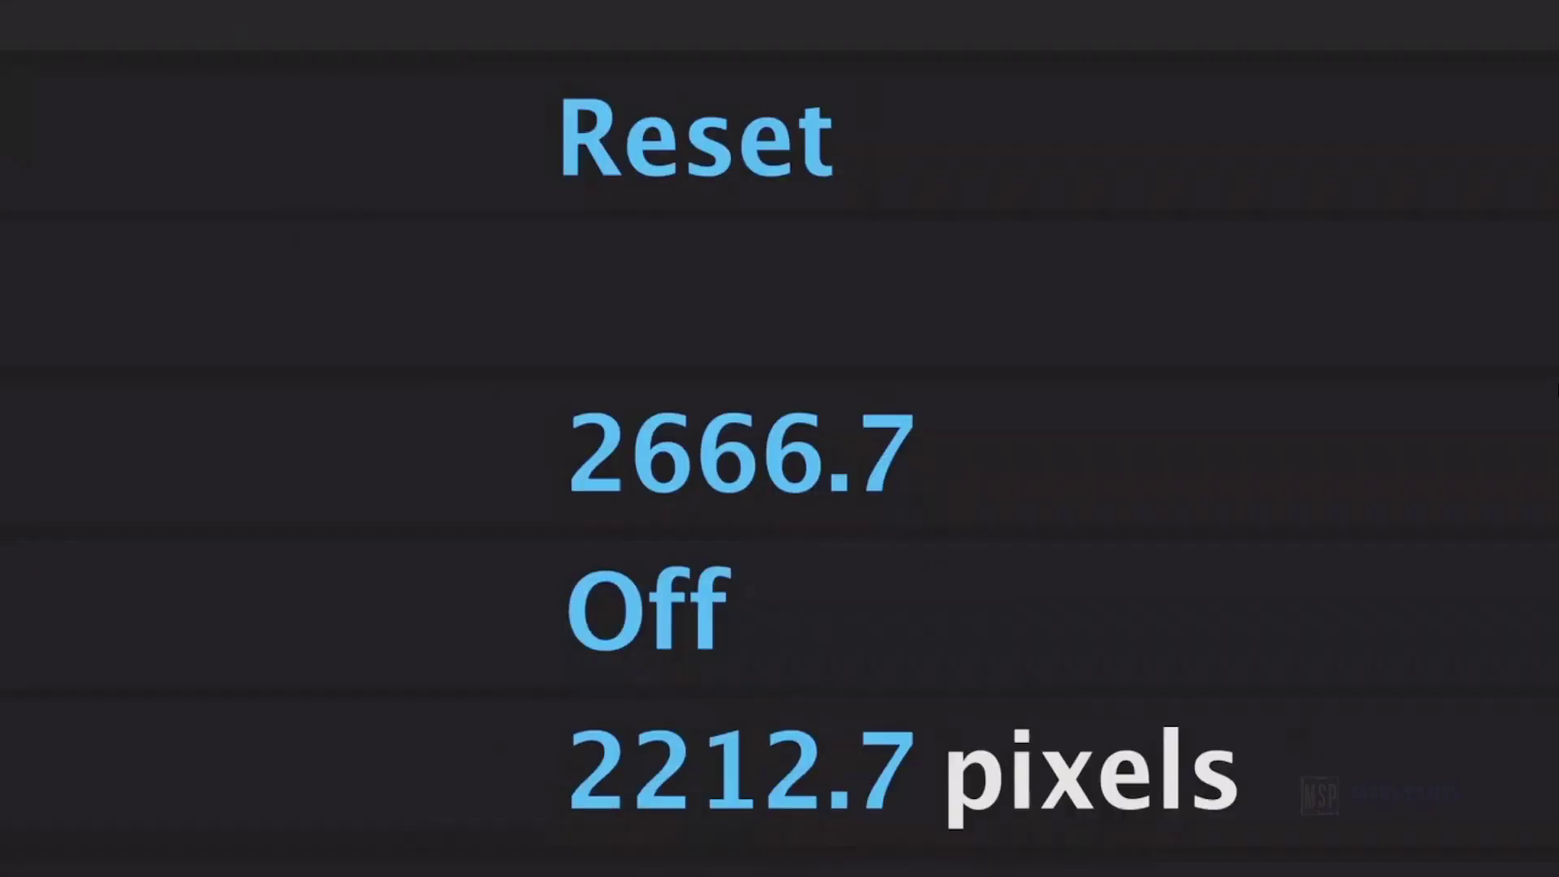
left_click(751, 487)
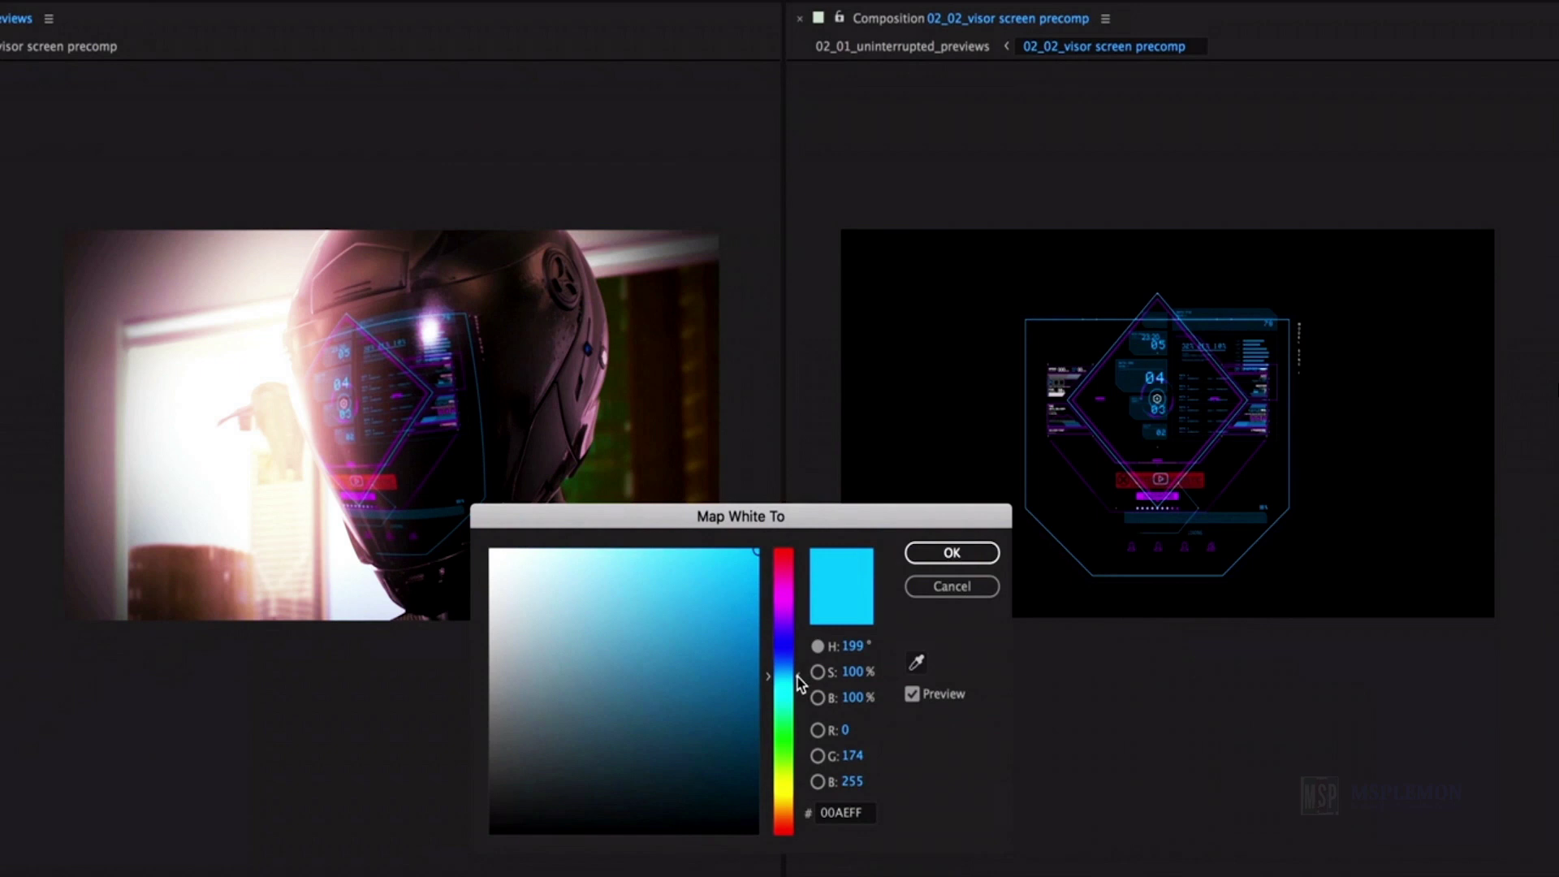
left_click_drag(798, 685, 800, 703)
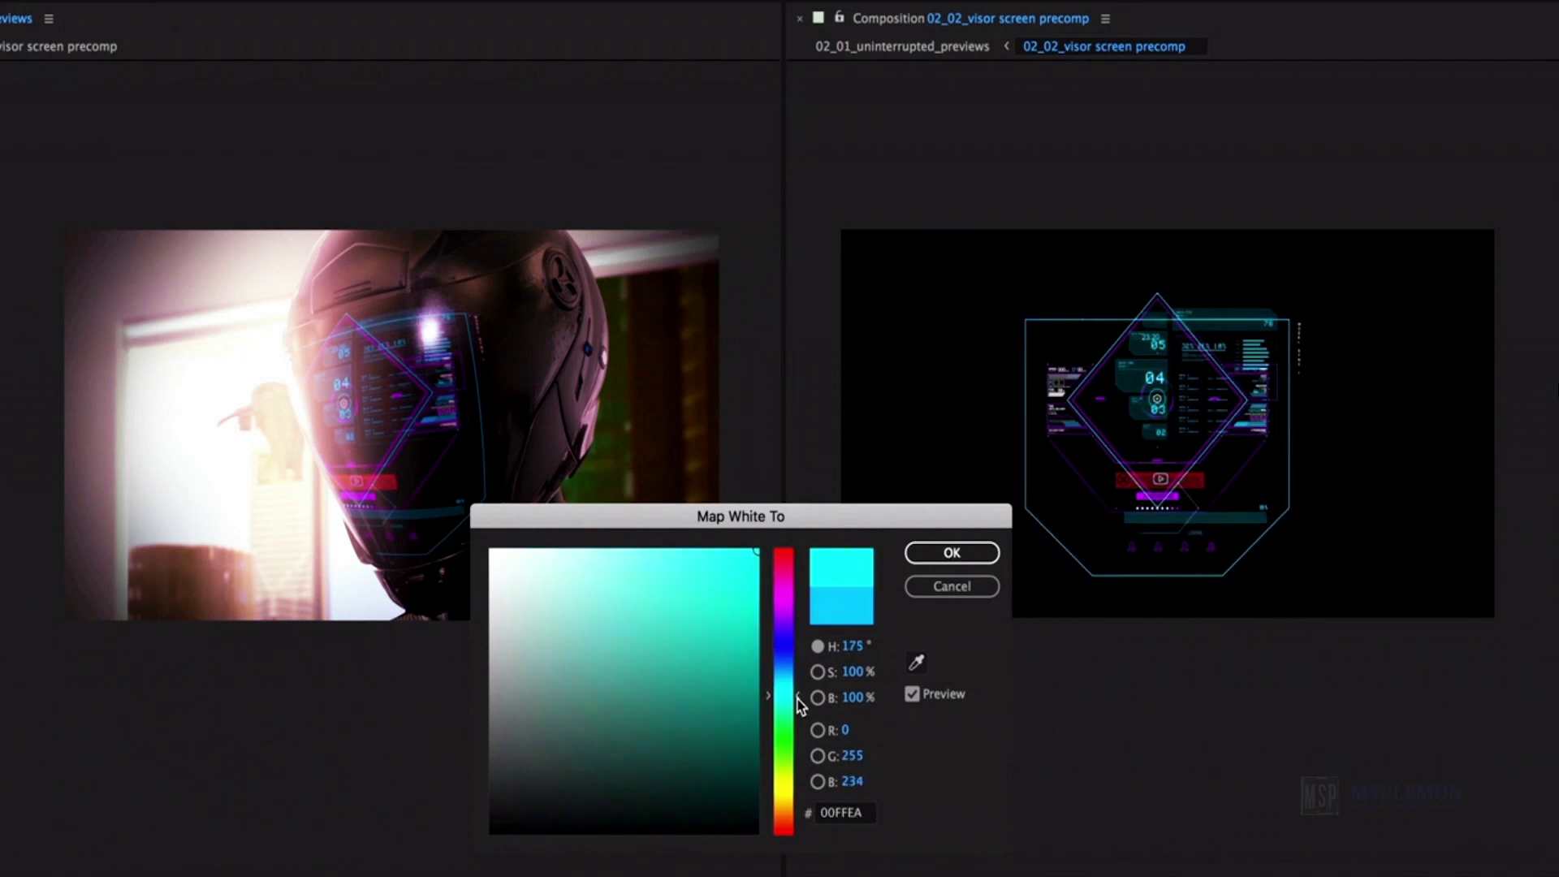